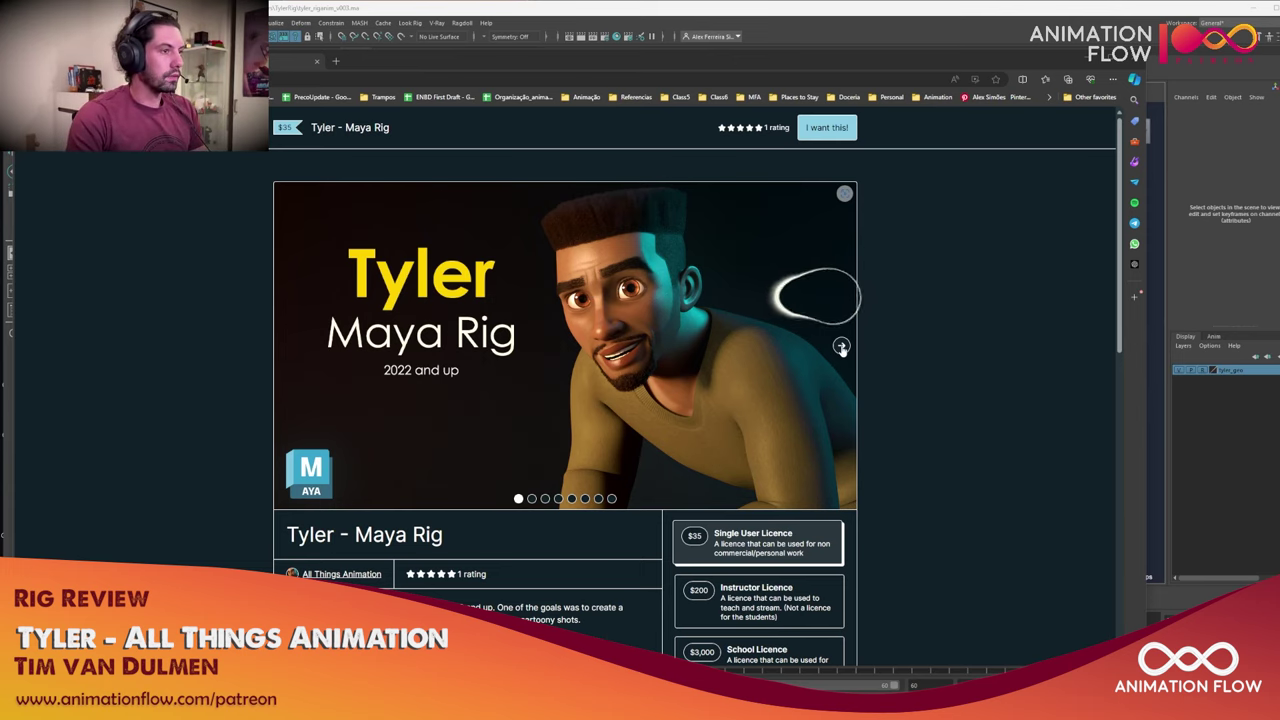
Look through the Tyler - Maya Rig store page and replay its preview videos
scroll(720, 430, down, 3)
scroll(560, 405, up, 2)
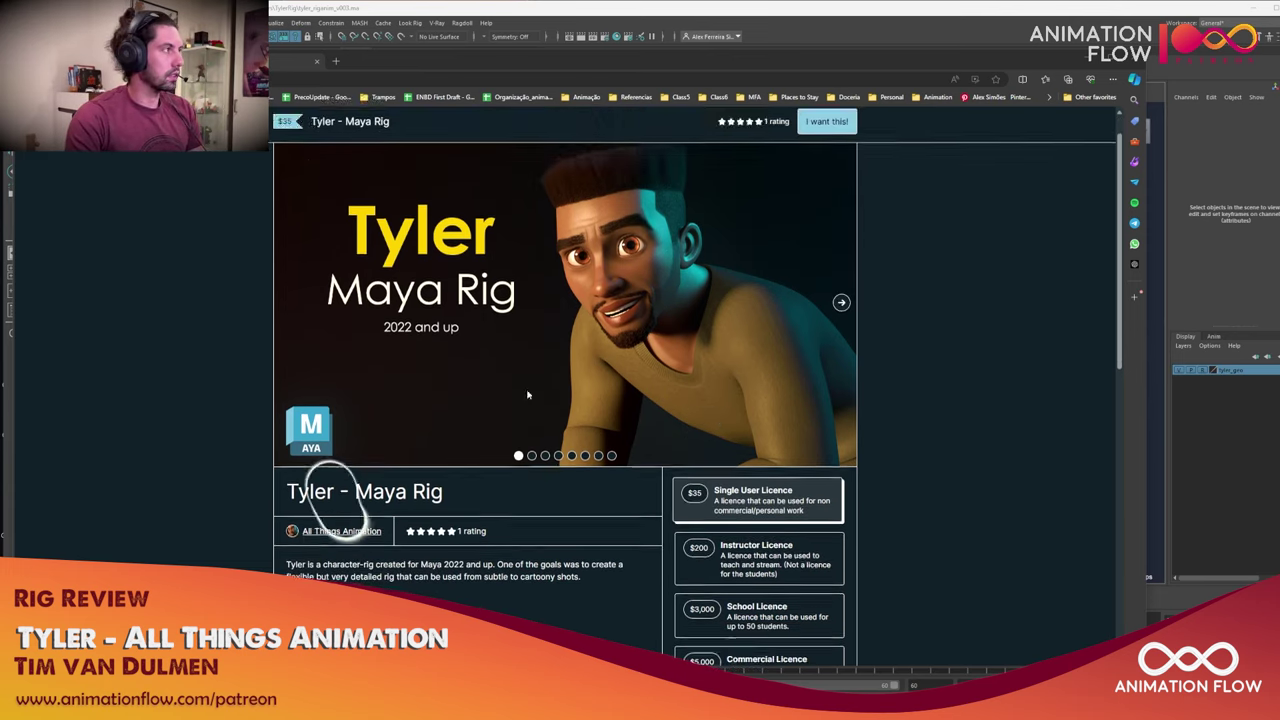
click(845, 310)
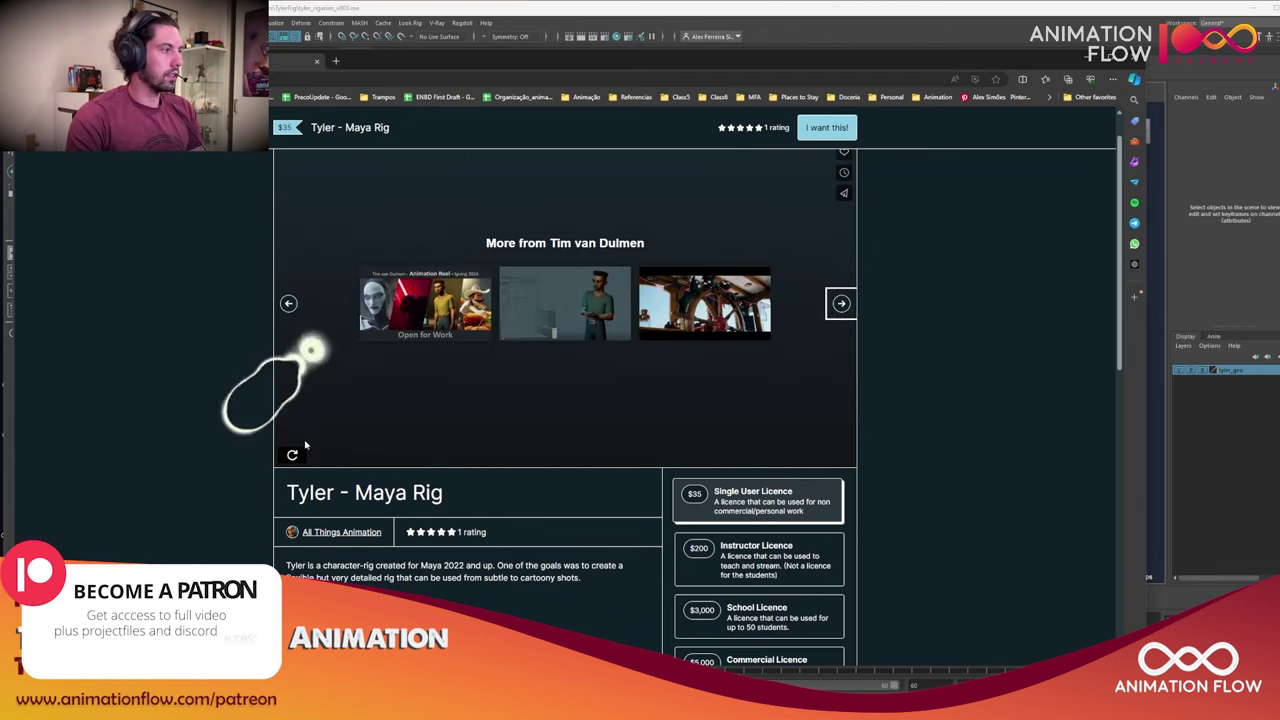
click(293, 454)
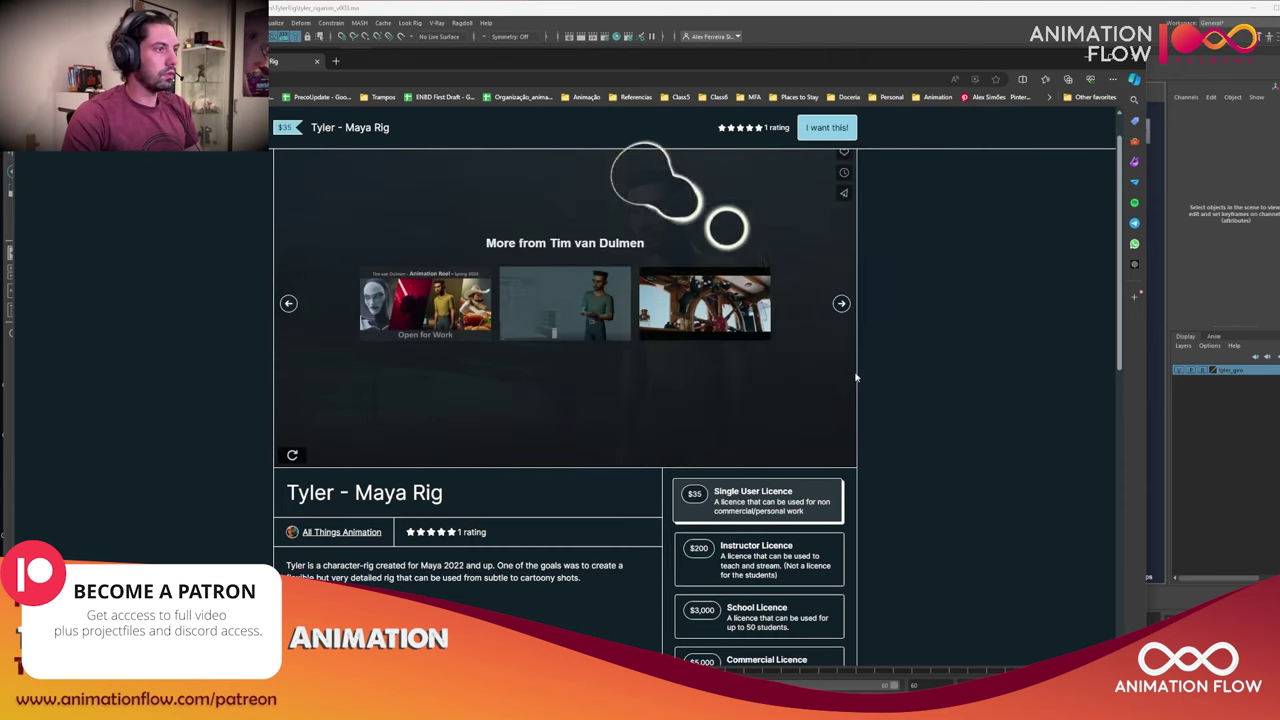
click(842, 309)
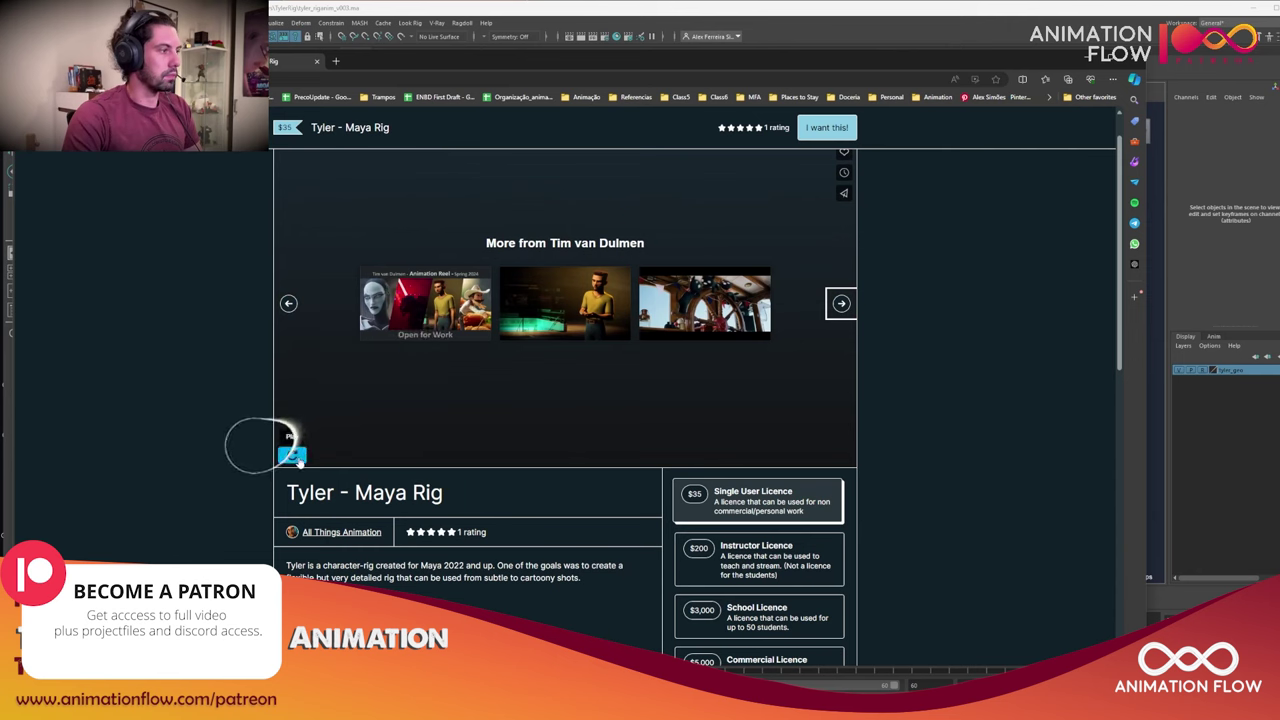
click(291, 455)
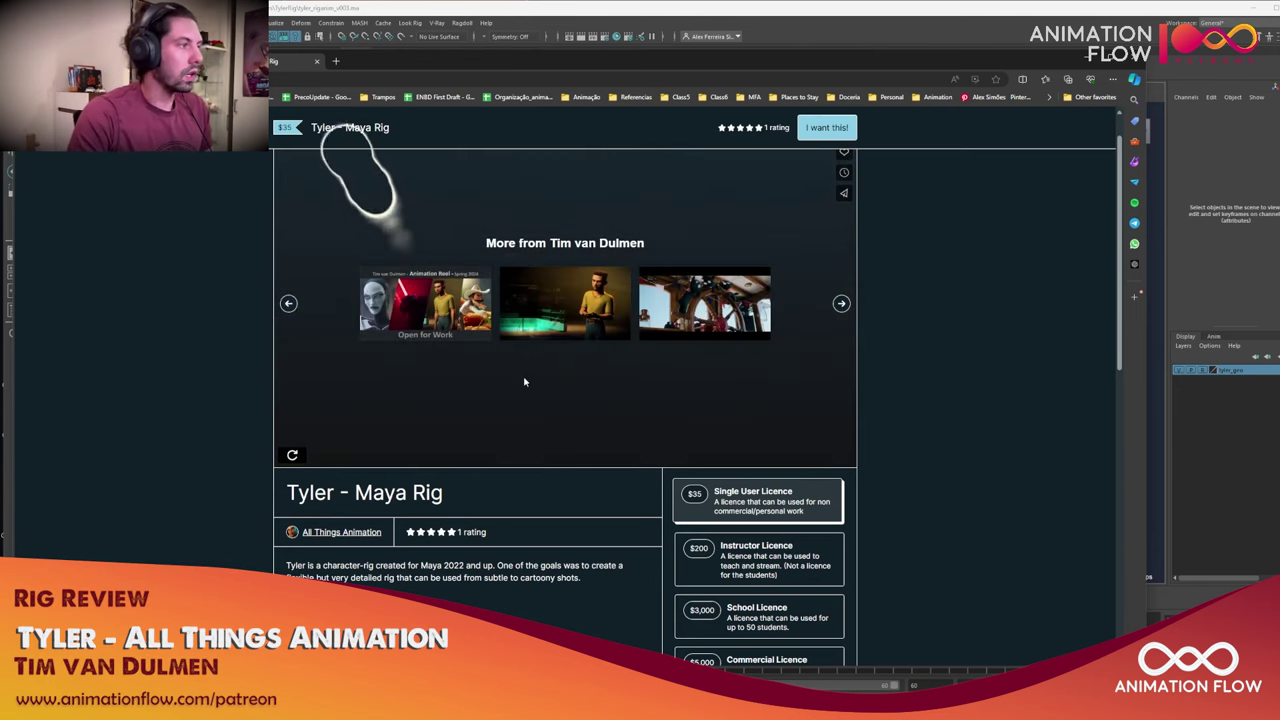
Switch to Maya and examine the Tyler rig's face, arm and torso controls
click(1191, 465)
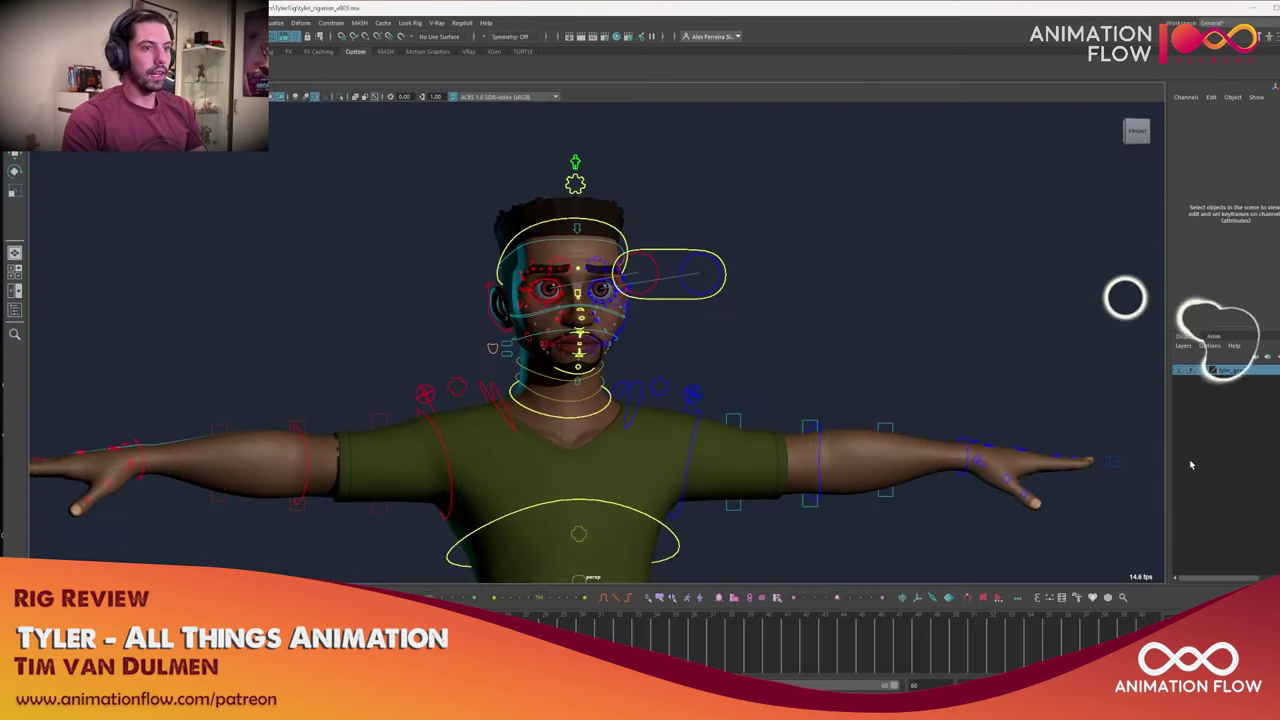
alt+middle_drag(764, 393, 794, 386)
alt+drag(794, 386, 597, 366)
alt+right_drag(597, 366, 771, 386)
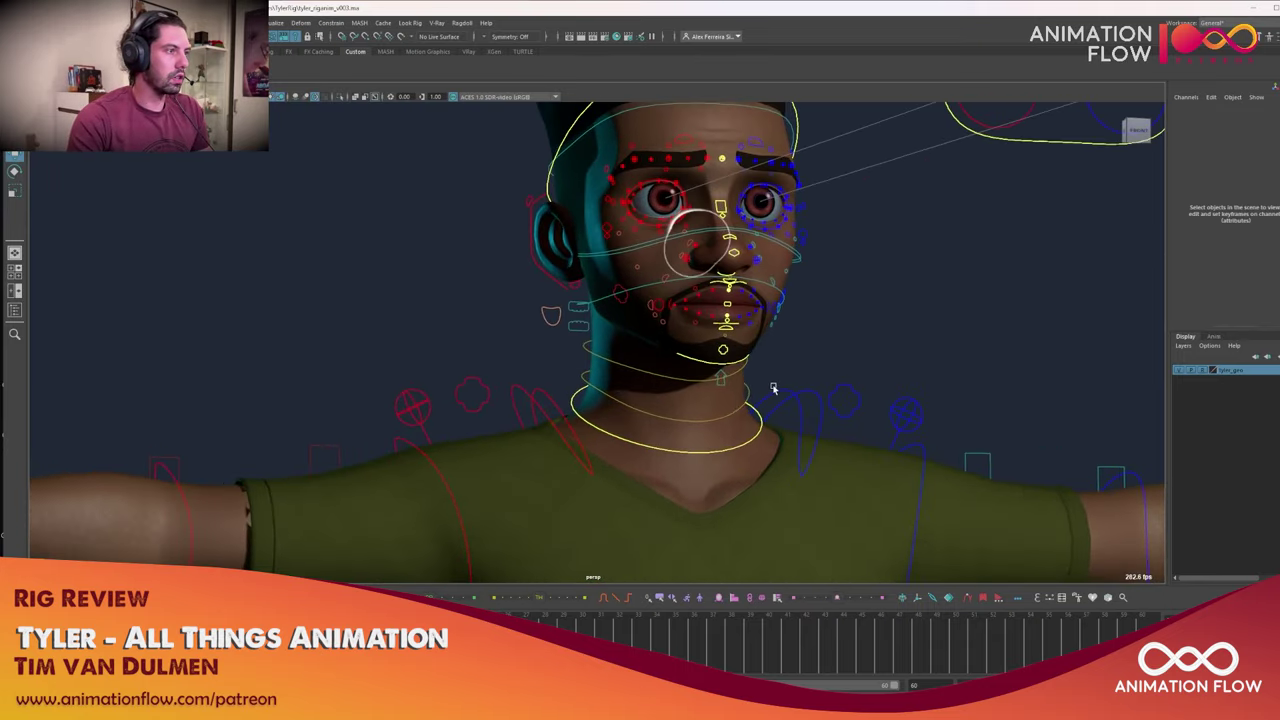
alt+middle_drag(771, 386, 870, 436)
alt+right_drag(870, 436, 440, 395)
alt+middle_drag(650, 405, 616, 348)
alt+drag(616, 348, 532, 369)
alt+right_drag(533, 369, 637, 346)
alt+middle_drag(637, 346, 585, 370)
alt+drag(585, 370, 608, 346)
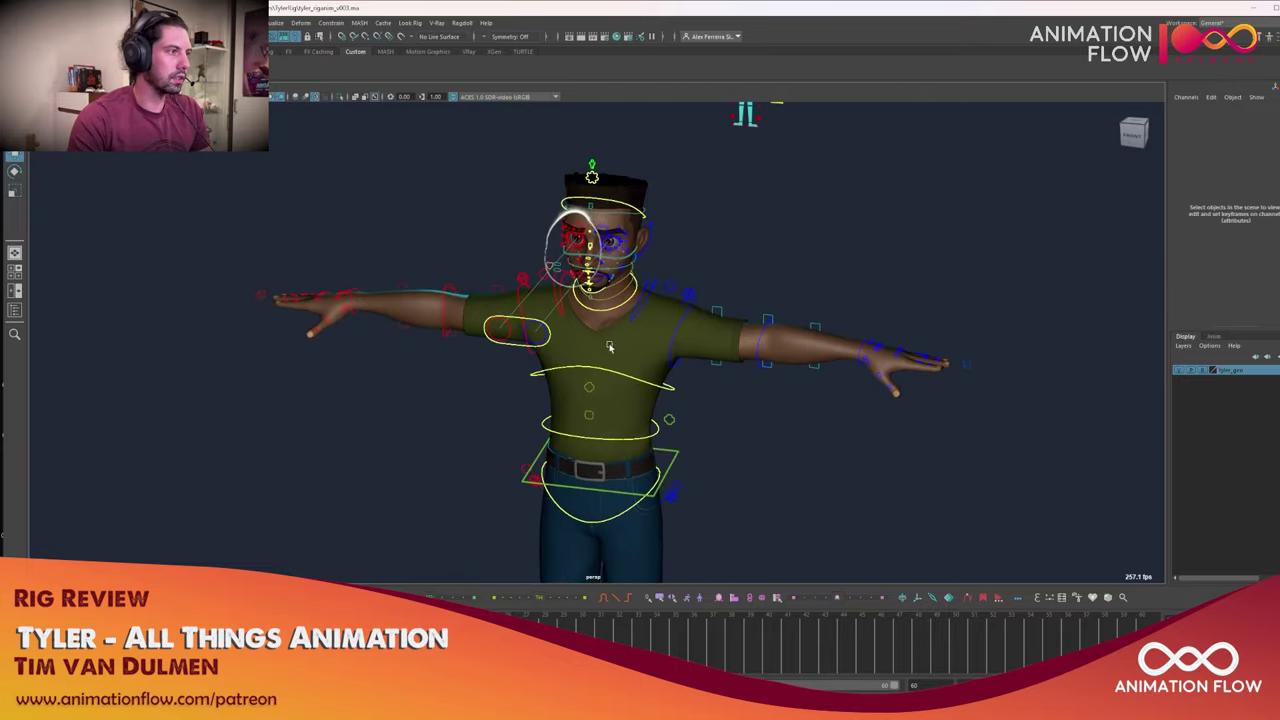
Examine the rig's hip, leg, knee and foot controls from several angles
alt+right_drag(608, 346, 674, 340)
alt+drag(600, 368, 648, 362)
alt+right_drag(648, 362, 665, 440)
alt+middle_drag(665, 440, 671, 229)
alt+right_drag(671, 229, 620, 420)
alt+middle_drag(620, 420, 622, 200)
alt+drag(640, 375, 575, 381)
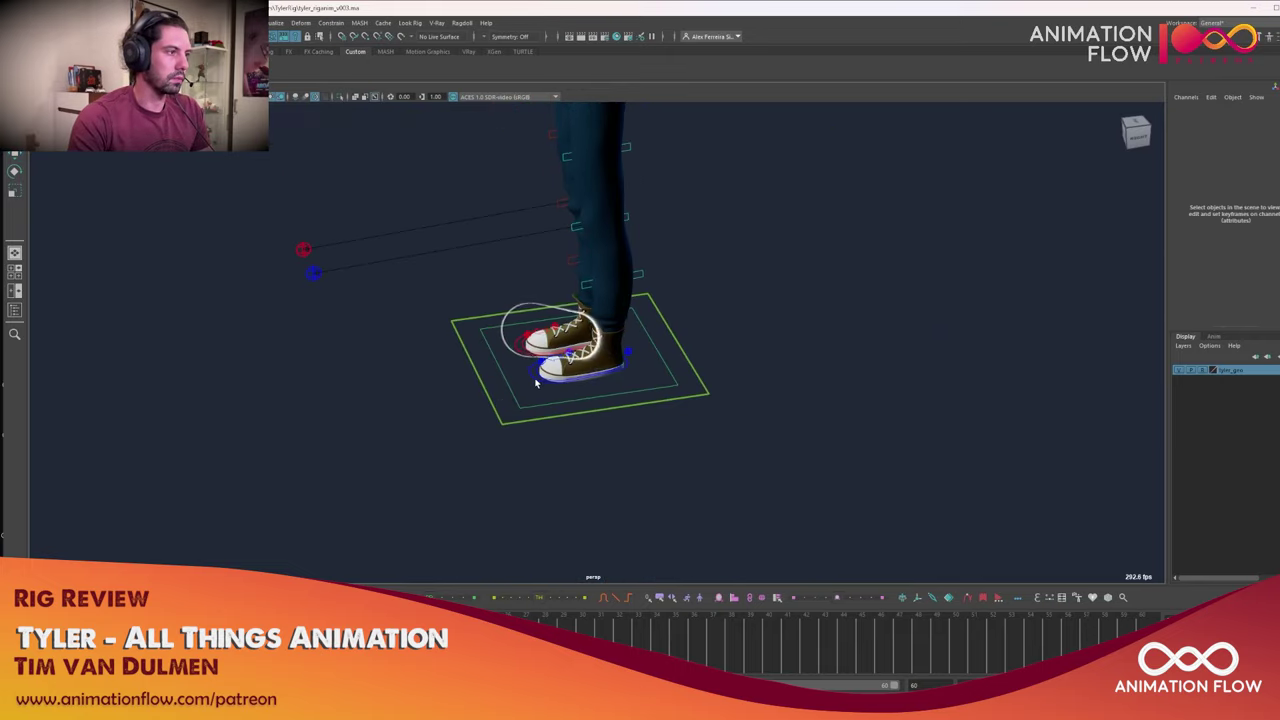
Raise the left foot's IK control and shift it forward so the left knee bends
click(537, 382)
key(w)
alt+middle_drag(581, 373, 569, 390)
drag(480, 225, 458, 182)
alt+middle_drag(498, 229, 503, 316)
drag(458, 271, 460, 155)
middle_drag(460, 155, 588, 341)
Try moving the bend control on the left thigh
click(520, 234)
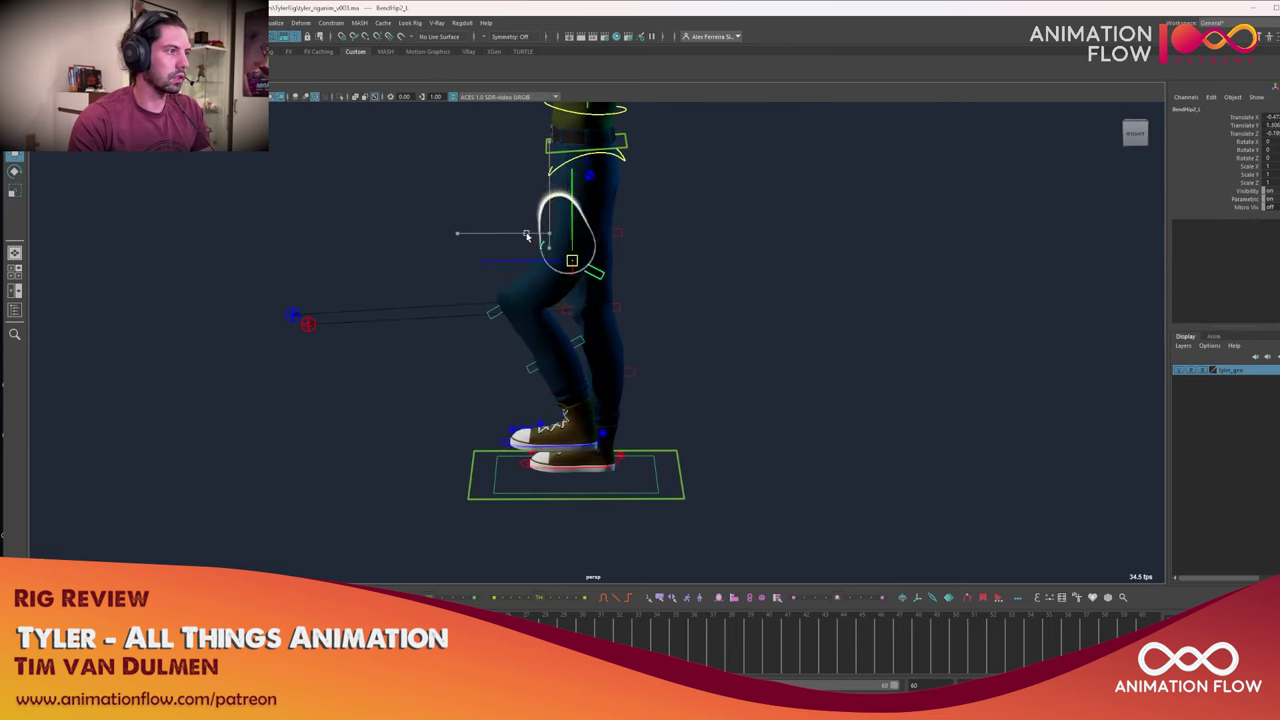
alt+drag(535, 272, 718, 284)
key(ctrl+z)
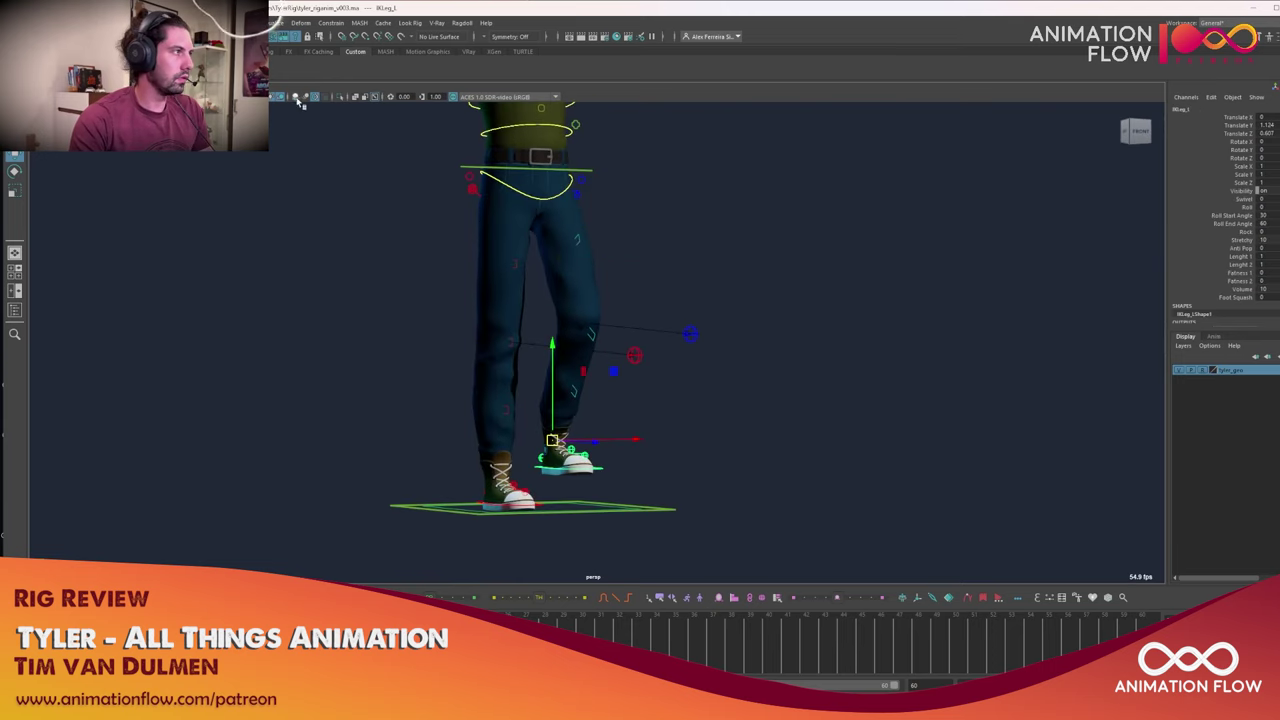
Toggle the viewport's lighting display
alt+drag(286, 112, 324, 128)
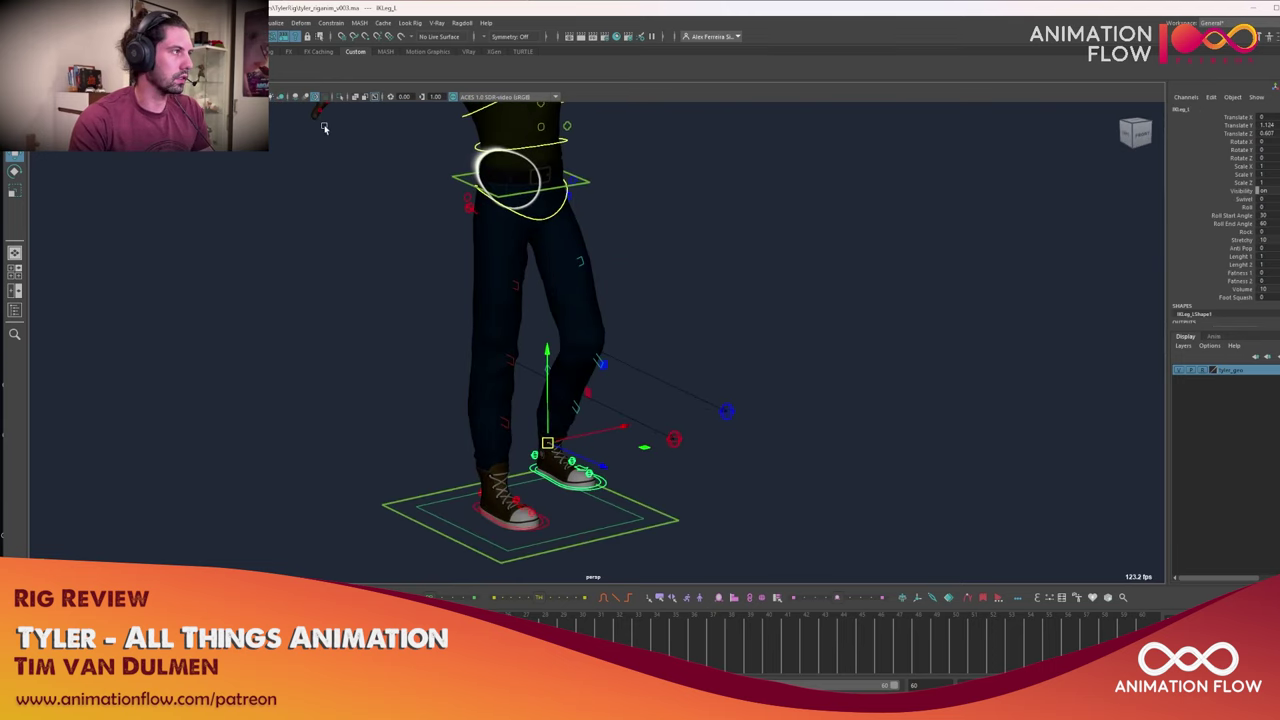
click(284, 98)
alt+drag(455, 232, 590, 310)
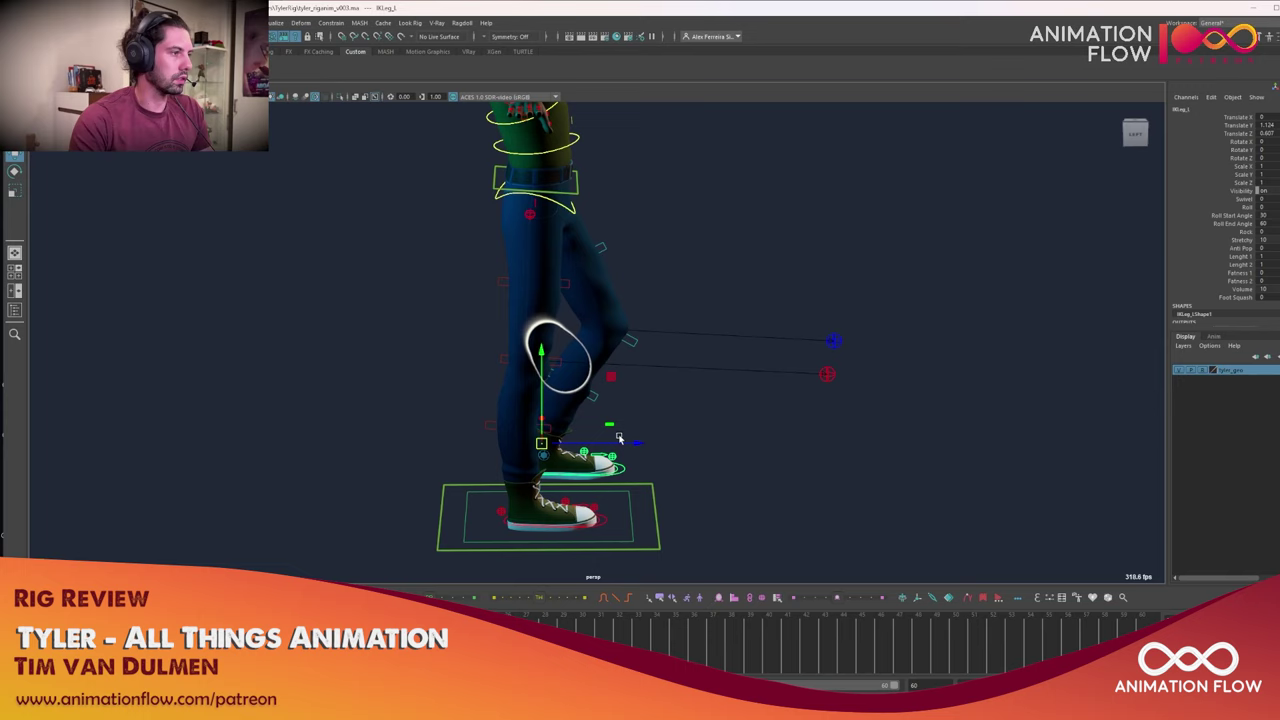
Try out the Roll attribute on the left foot's IK control
click(620, 477)
click(620, 473)
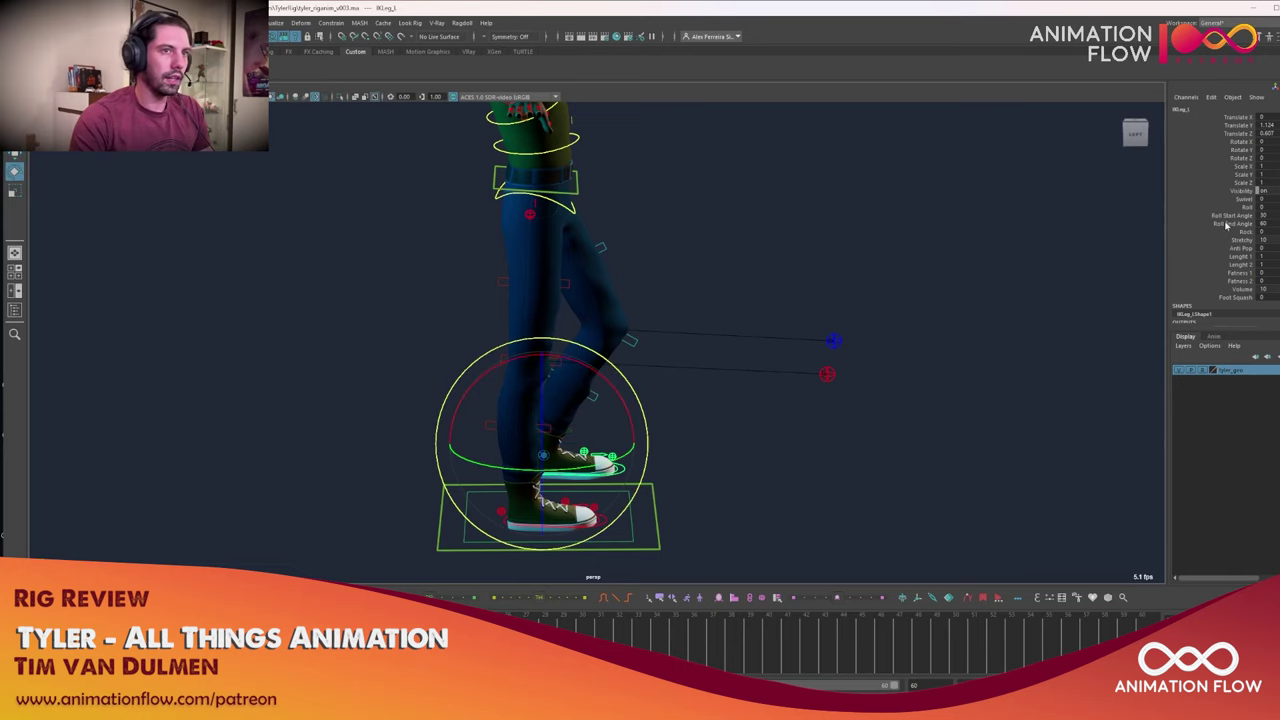
middle_drag(832, 362, 755, 422)
alt+drag(755, 422, 680, 440)
scroll(645, 460, up, 3)
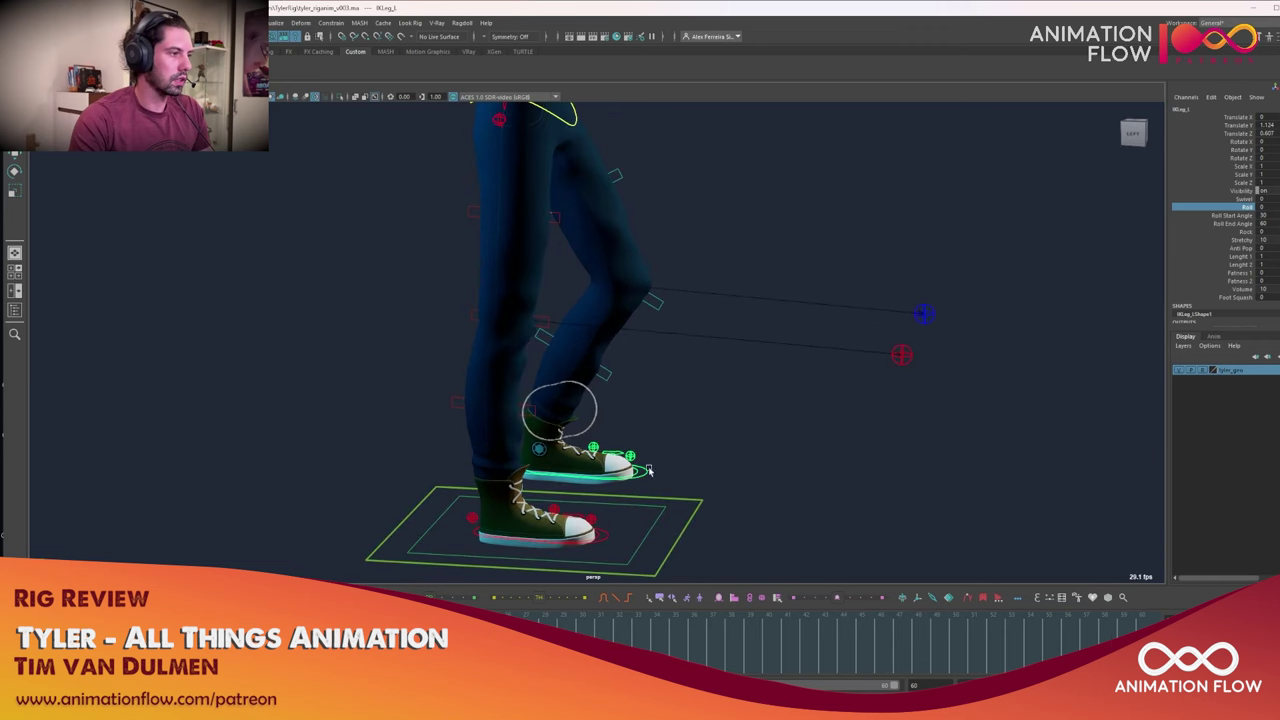
Try rotating the left foot's toe roll and toe-end roll controls
click(594, 451)
key(e)
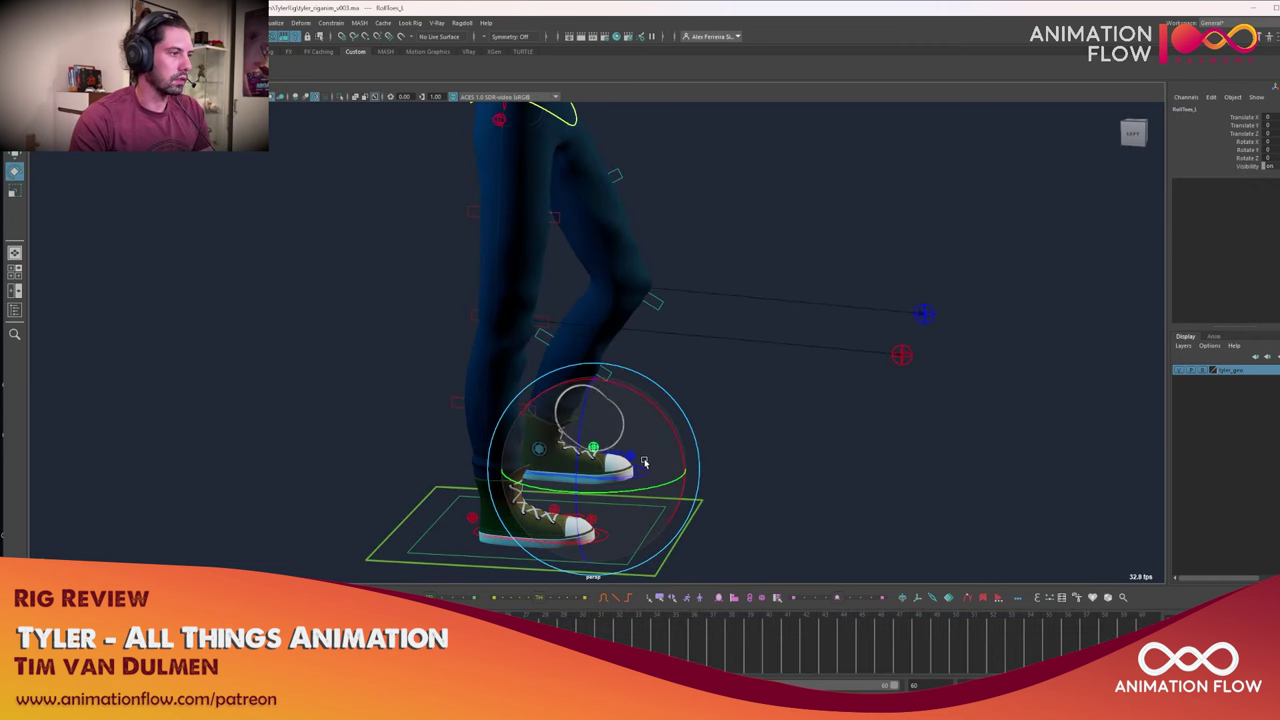
key(e)
drag(666, 452, 700, 462)
key(ctrl+z)
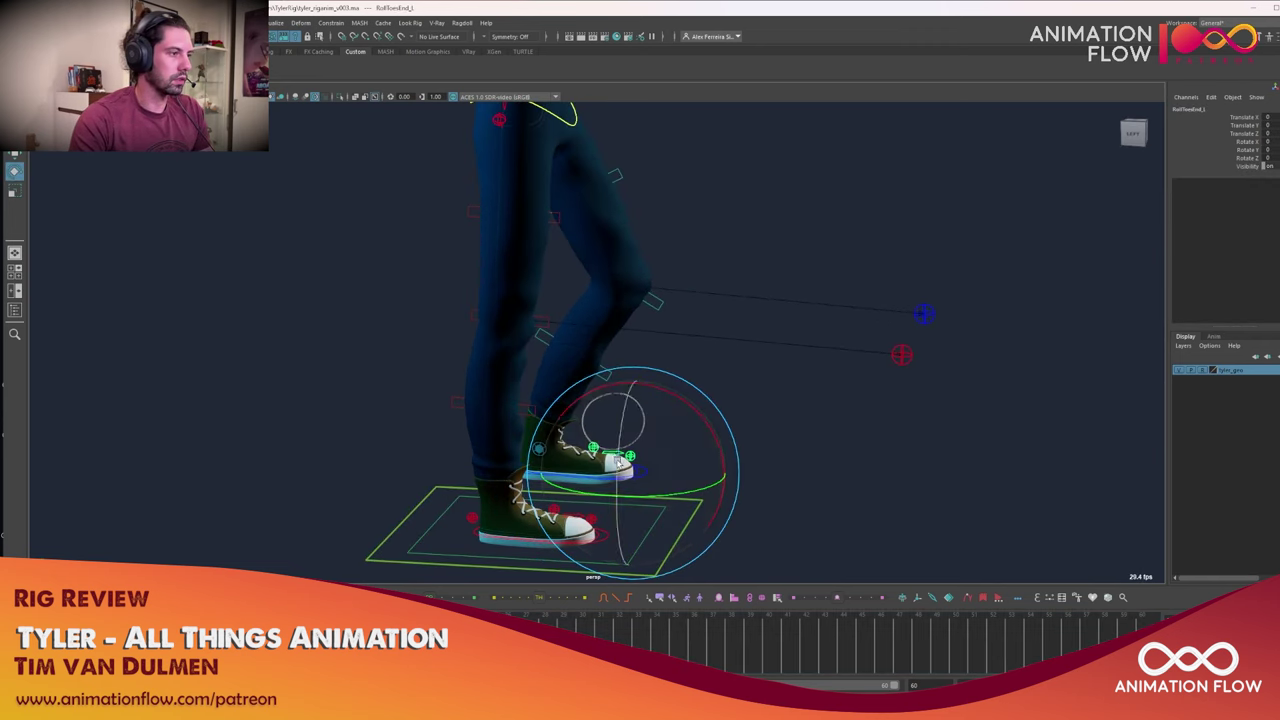
Try rotating the left IK toes control and undo the toe and leg pose changes
key(q)
click(620, 455)
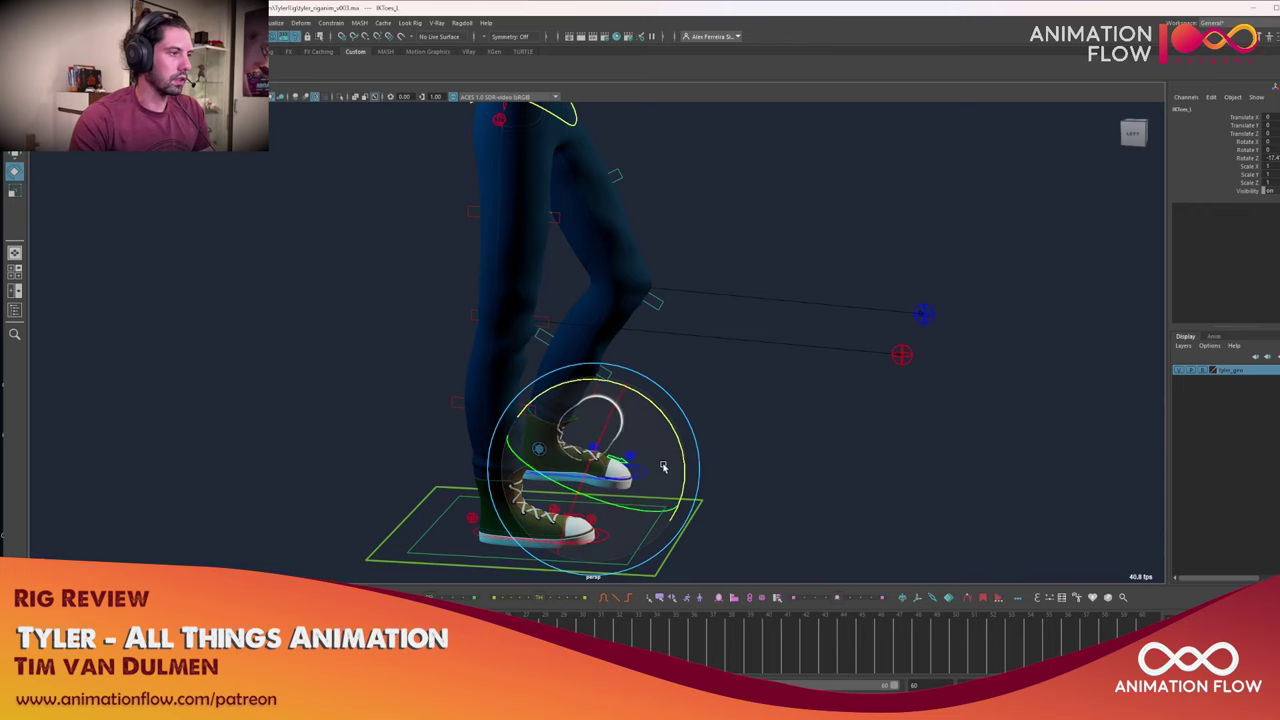
key(ctrl+z)
key(ctrl+z)
key(ctrl+z)
key(ctrl+z)
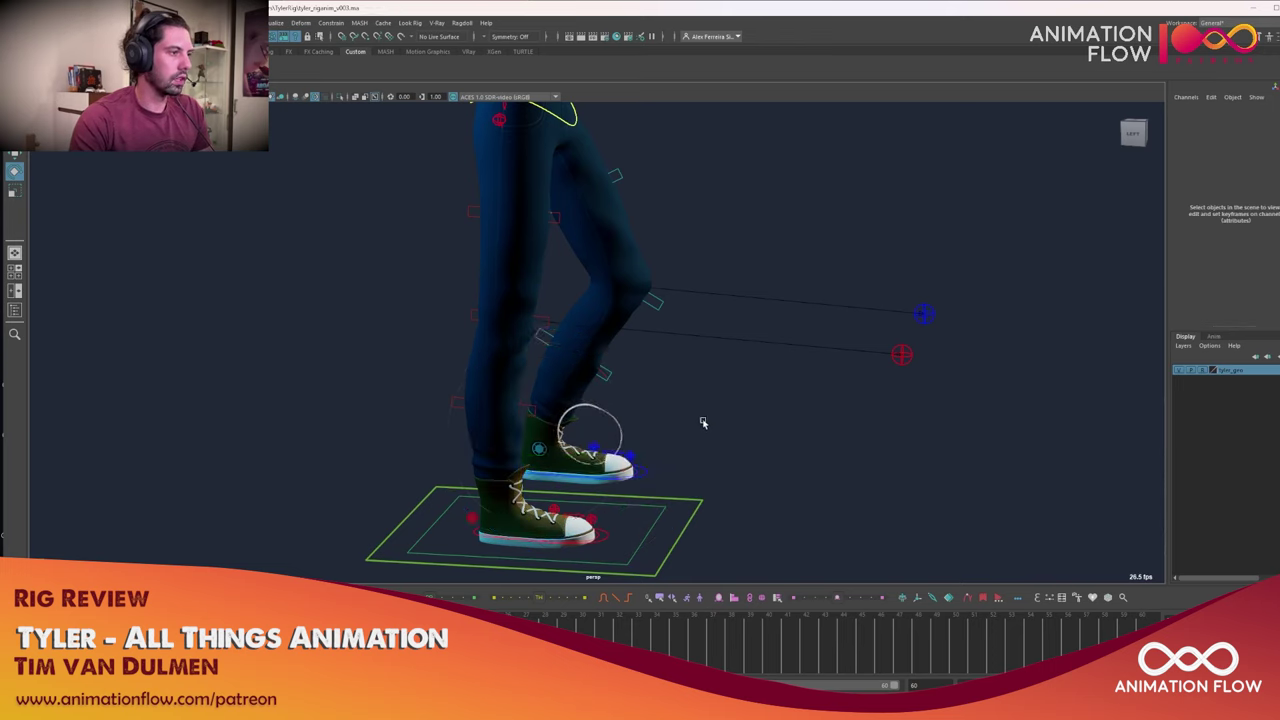
key(ctrl+z)
key(ctrl+z)
key(ctrl+z)
Try rotating the lowest IK spine control to tilt the hips sideways
alt+right_drag(714, 409, 560, 290)
alt+middle_drag(560, 290, 660, 440)
alt+drag(670, 420, 608, 335)
alt+middle_drag(608, 335, 603, 391)
alt+right_drag(603, 391, 624, 412)
click(637, 493)
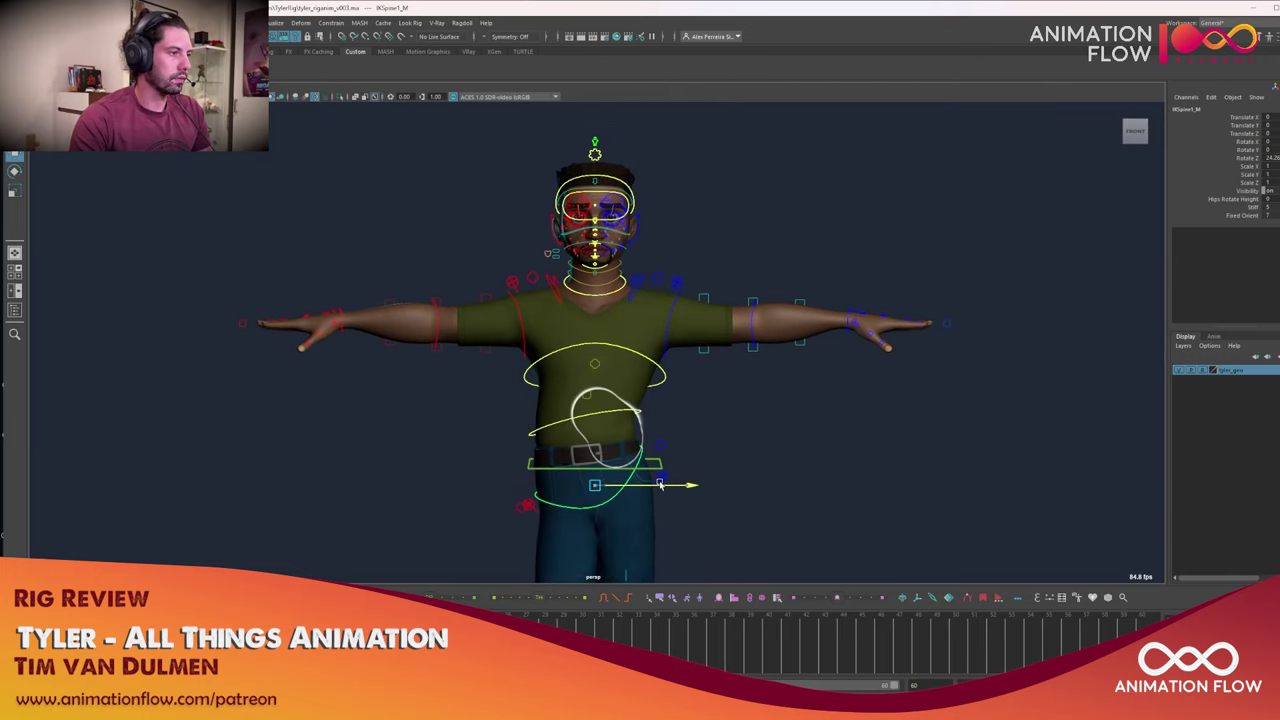
key(ctrl+z)
mouse_move(640, 472)
alt+mouse_down()
mouse_move(597, 432)
mouse_move(626, 456)
alt+mouse_up()
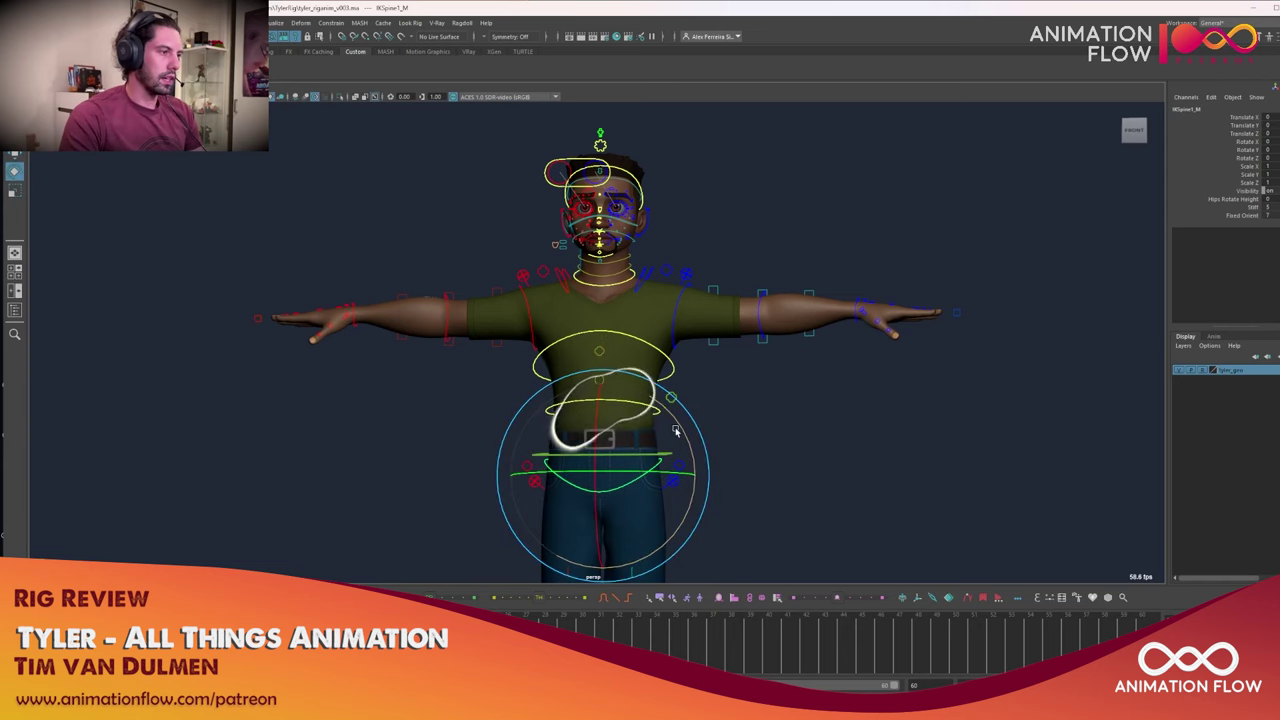
drag(676, 430, 656, 452)
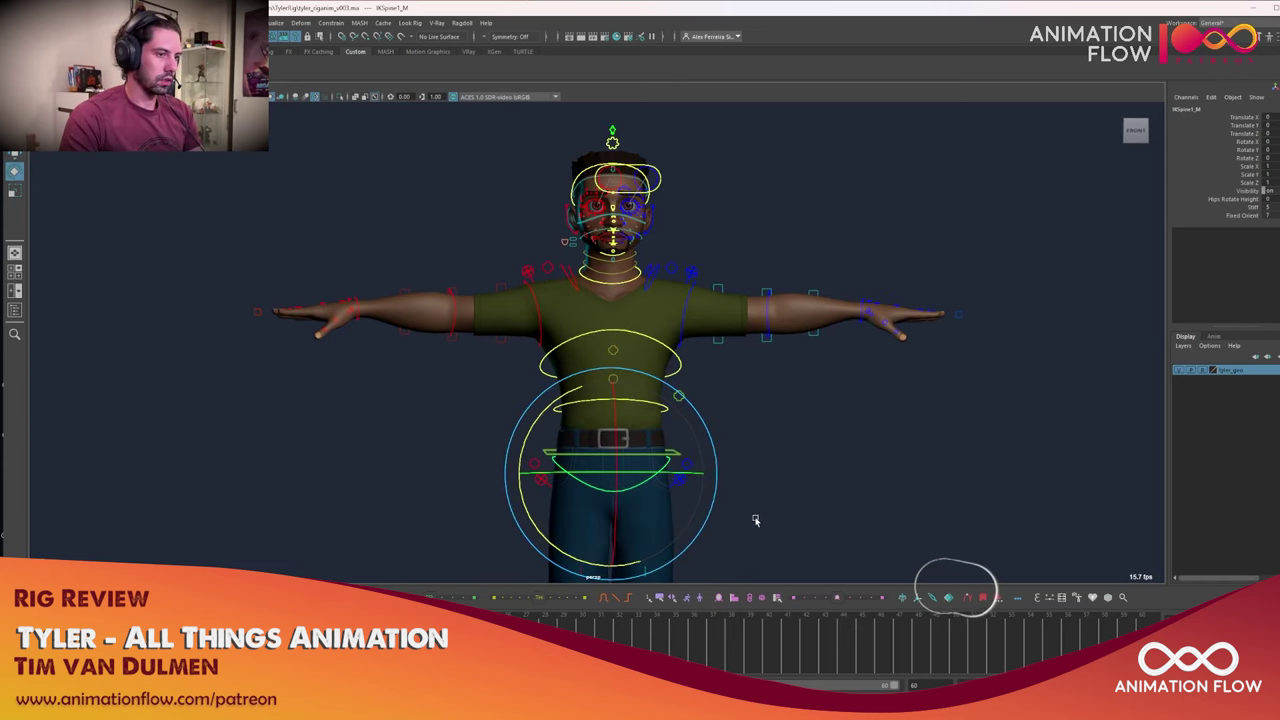
Try rotating the lowest IK spine control around an animBot temporary pivot raised to belt height
alt+drag(755, 520, 760, 543)
click(920, 598)
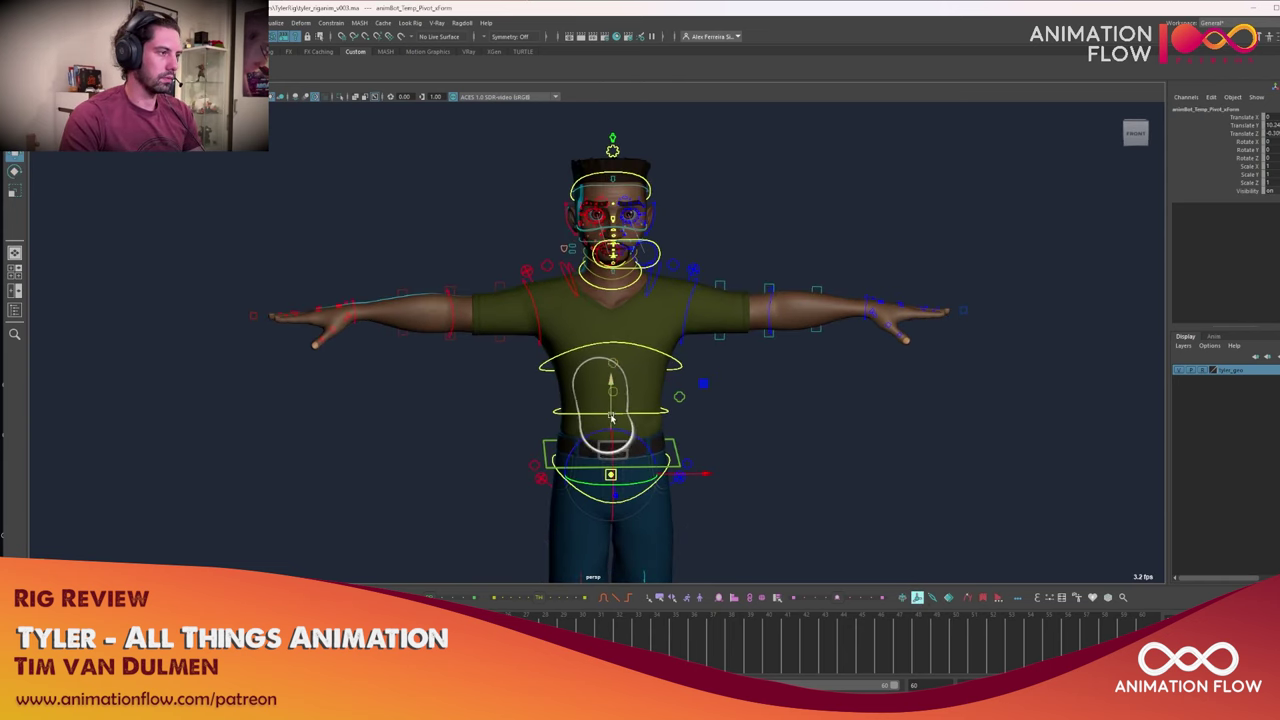
alt+drag(613, 387, 602, 364)
key(e)
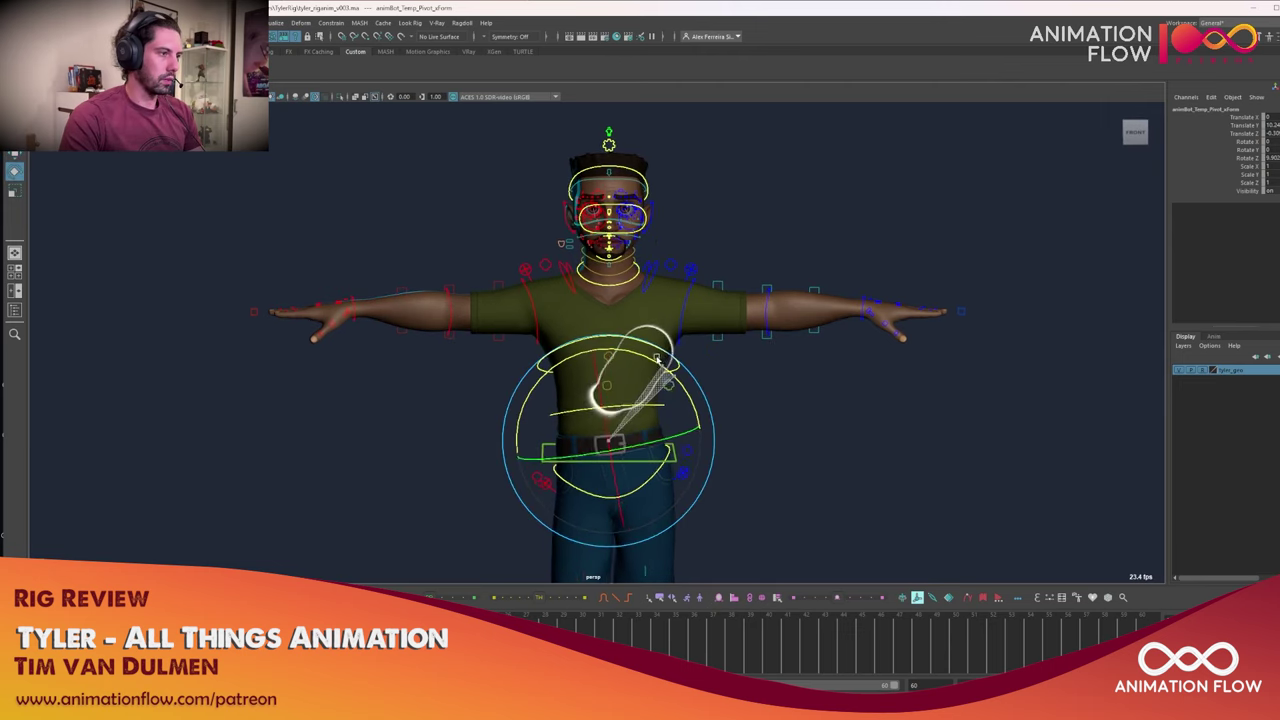
drag(675, 380, 688, 411)
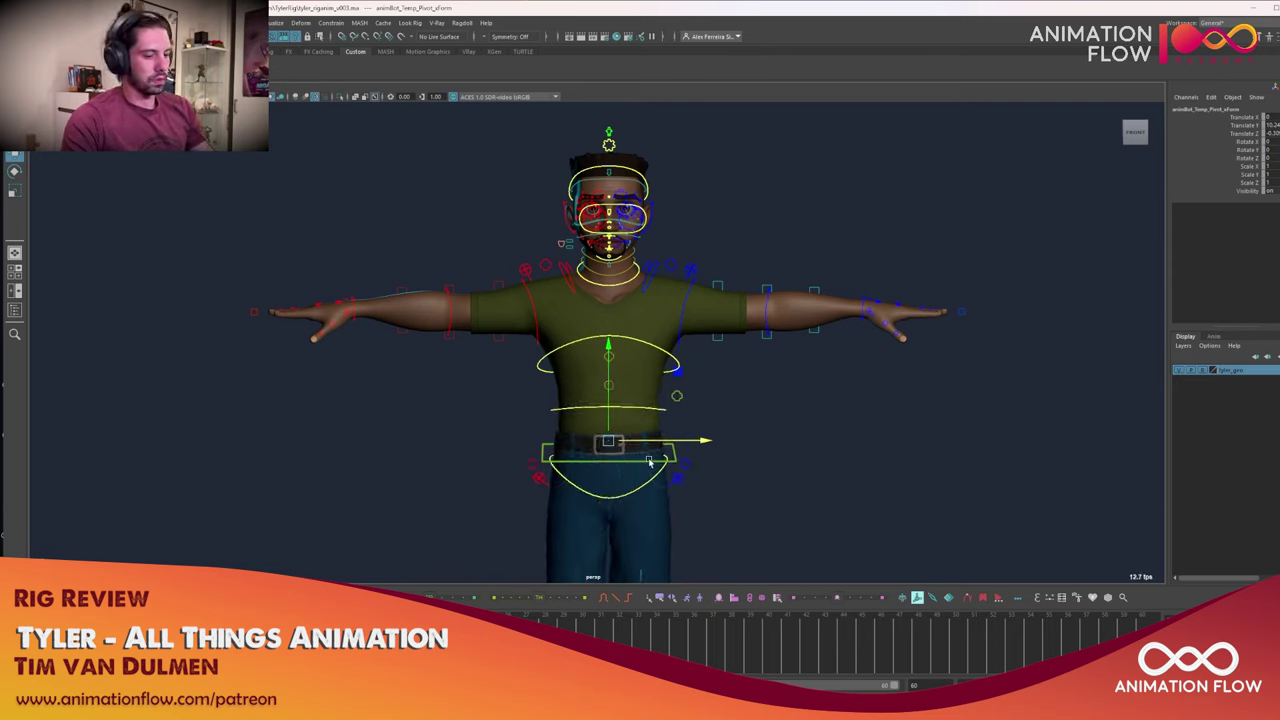
click(917, 598)
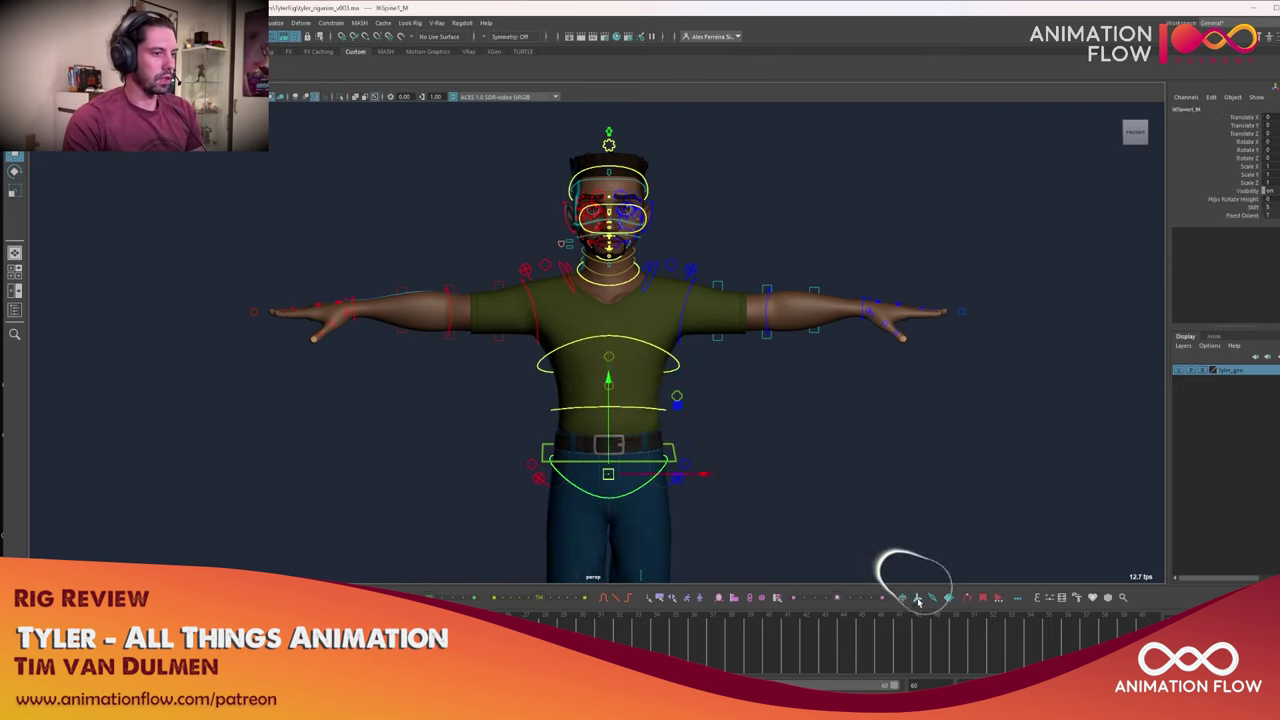
Try the hip rotation around the belt-height temporary pivot once more and return to the IK spine control
click(617, 427)
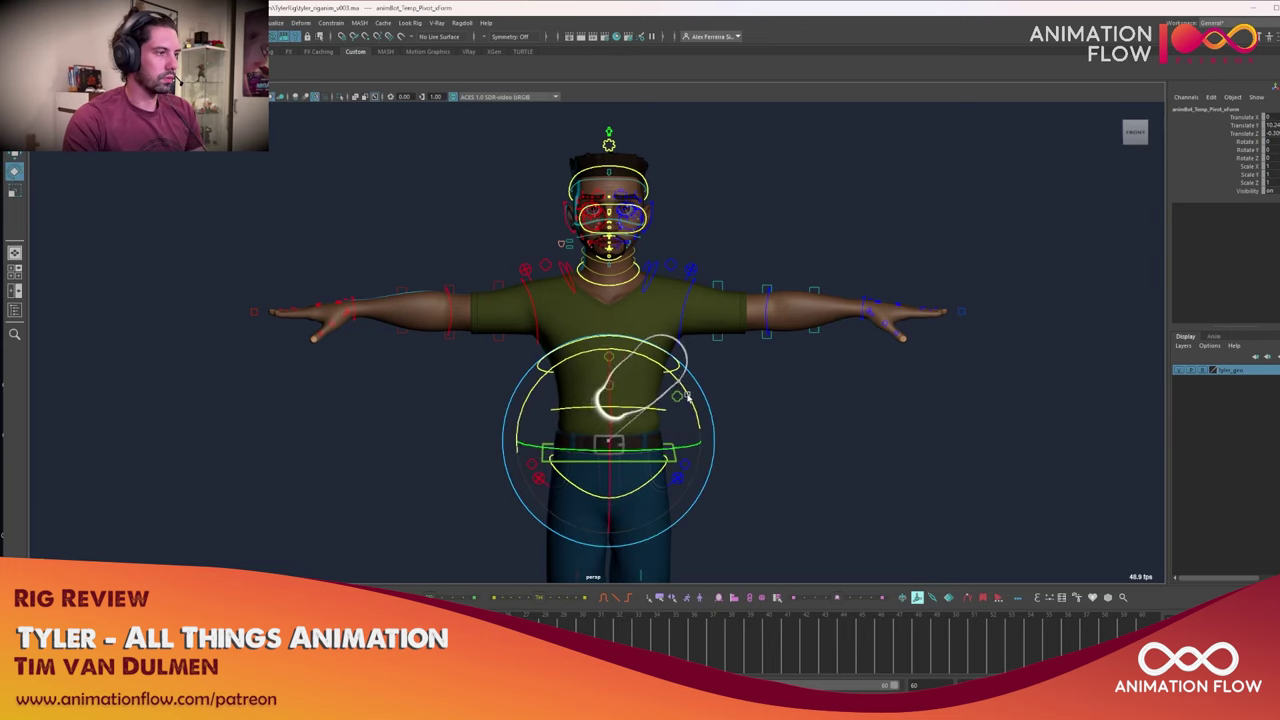
drag(687, 396, 622, 430)
key(ctrl+z)
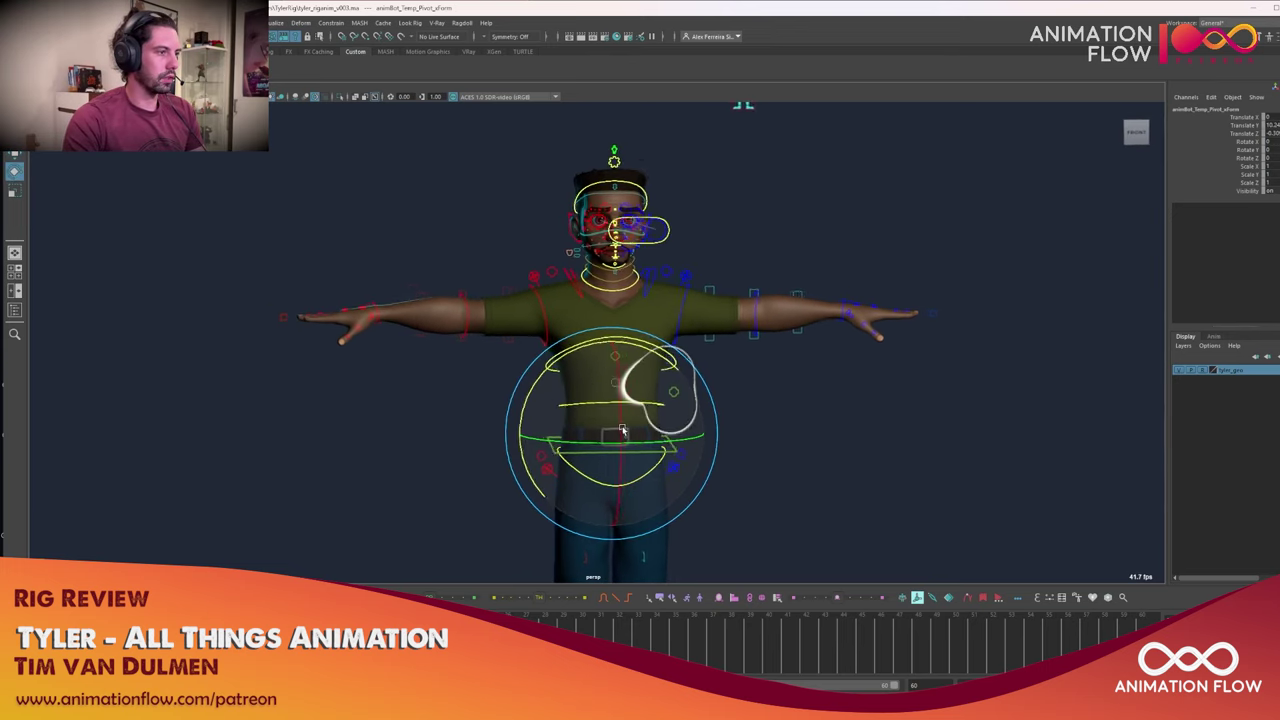
alt+right_drag(622, 430, 714, 403)
click(686, 398)
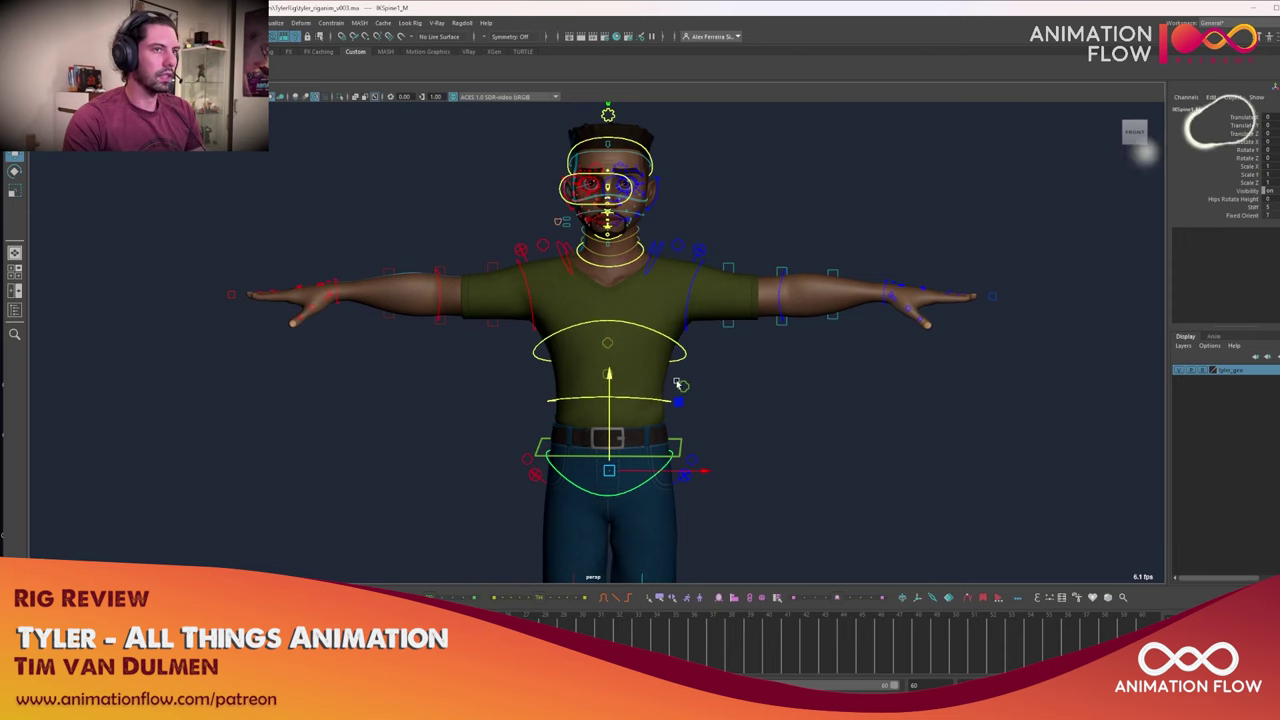
Switch the spine to FK by setting FKIKBlend to 0 on the spine's FK/IK switch control
click(680, 386)
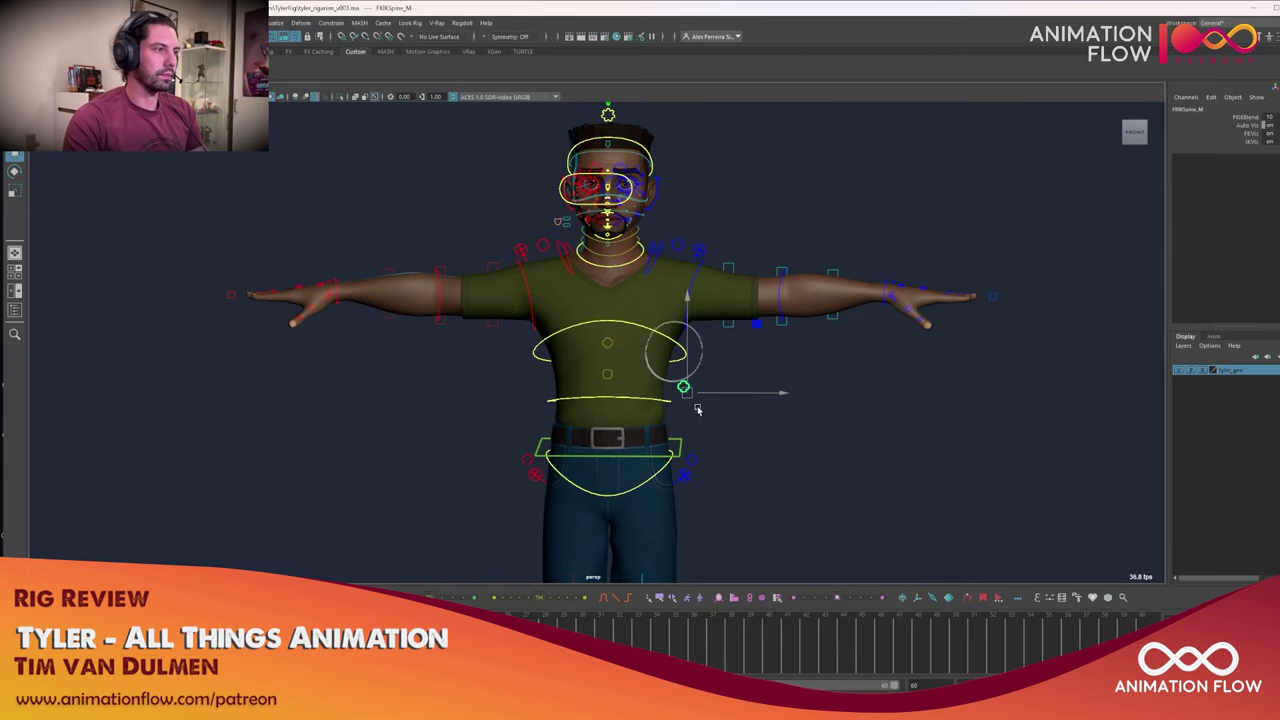
alt+drag(697, 409, 677, 397)
alt+right_drag(677, 397, 754, 434)
click(727, 403)
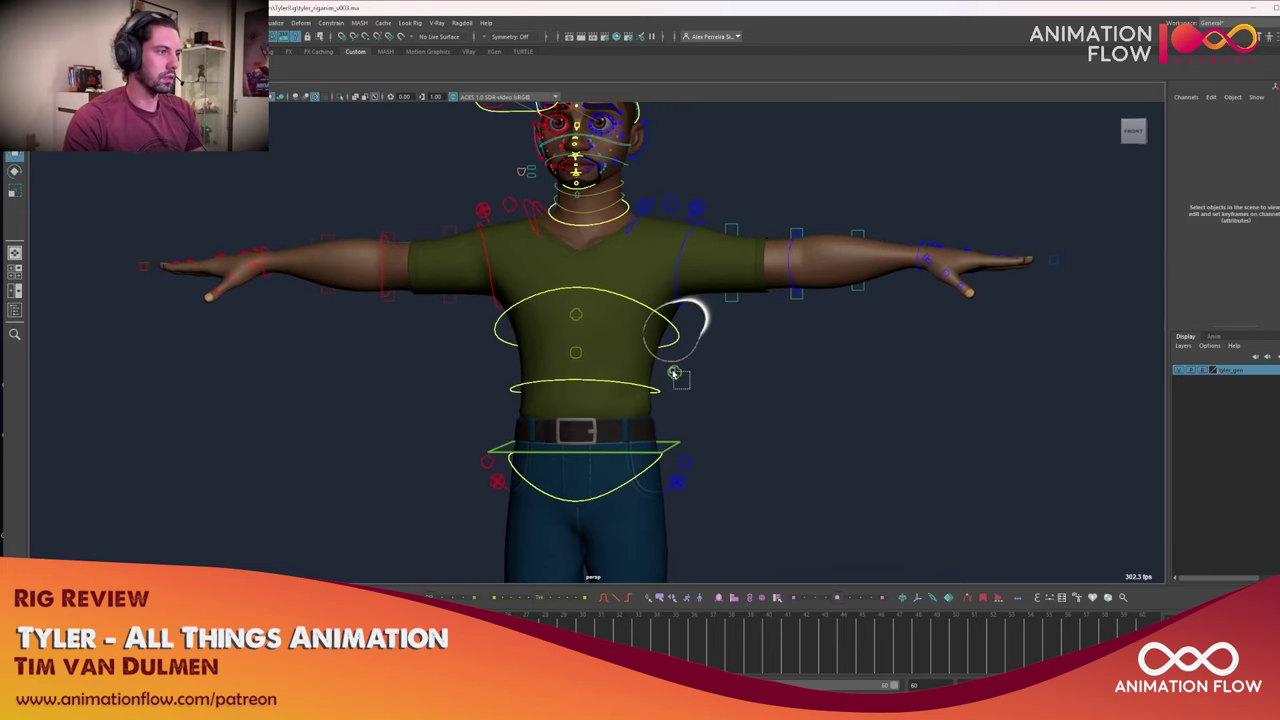
click(675, 373)
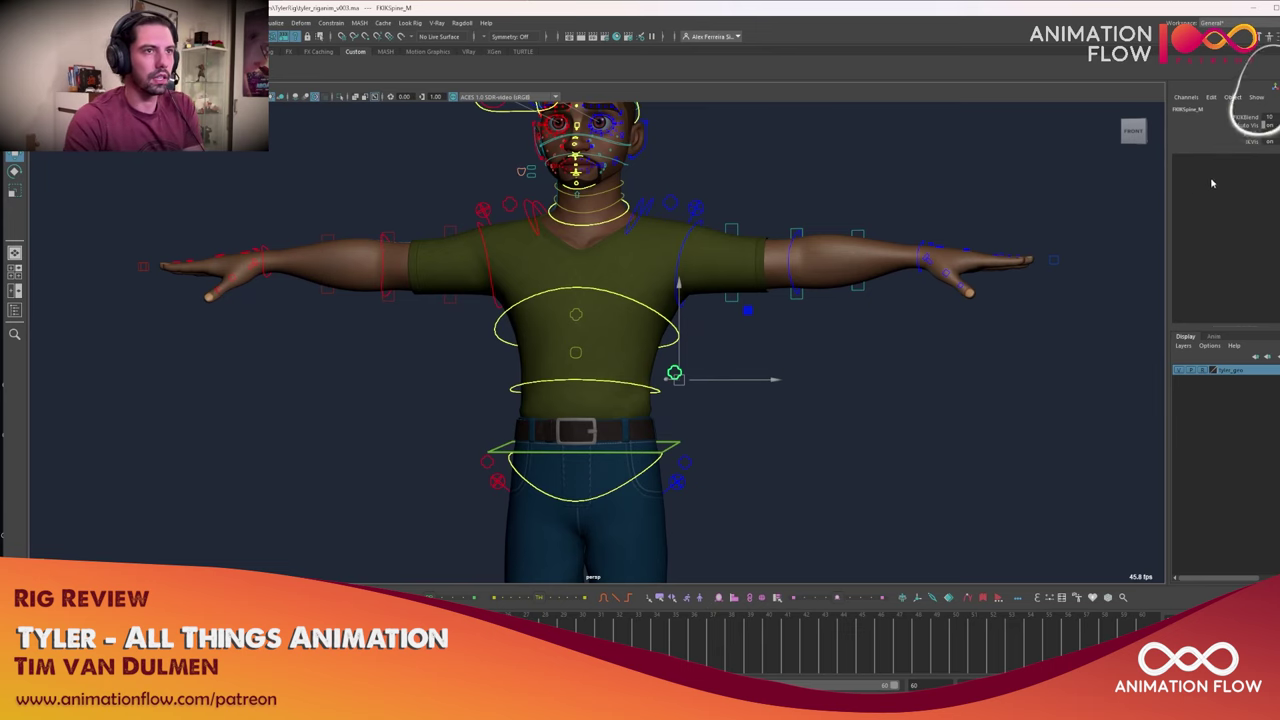
click(1247, 118)
alt+drag(422, 376, 438, 373)
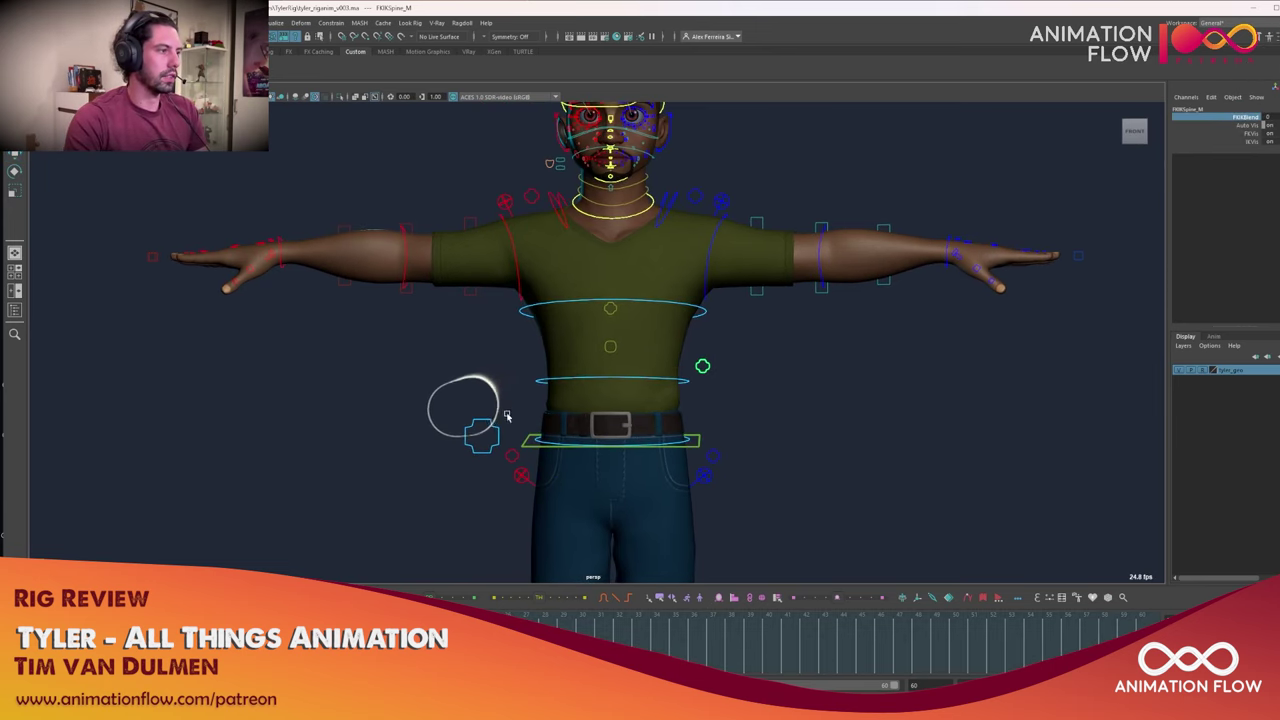
Try rotating the hip swinger control beside the waist in several directions
click(496, 434)
key(e)
drag(575, 385, 574, 414)
alt+middle_drag(574, 414, 587, 403)
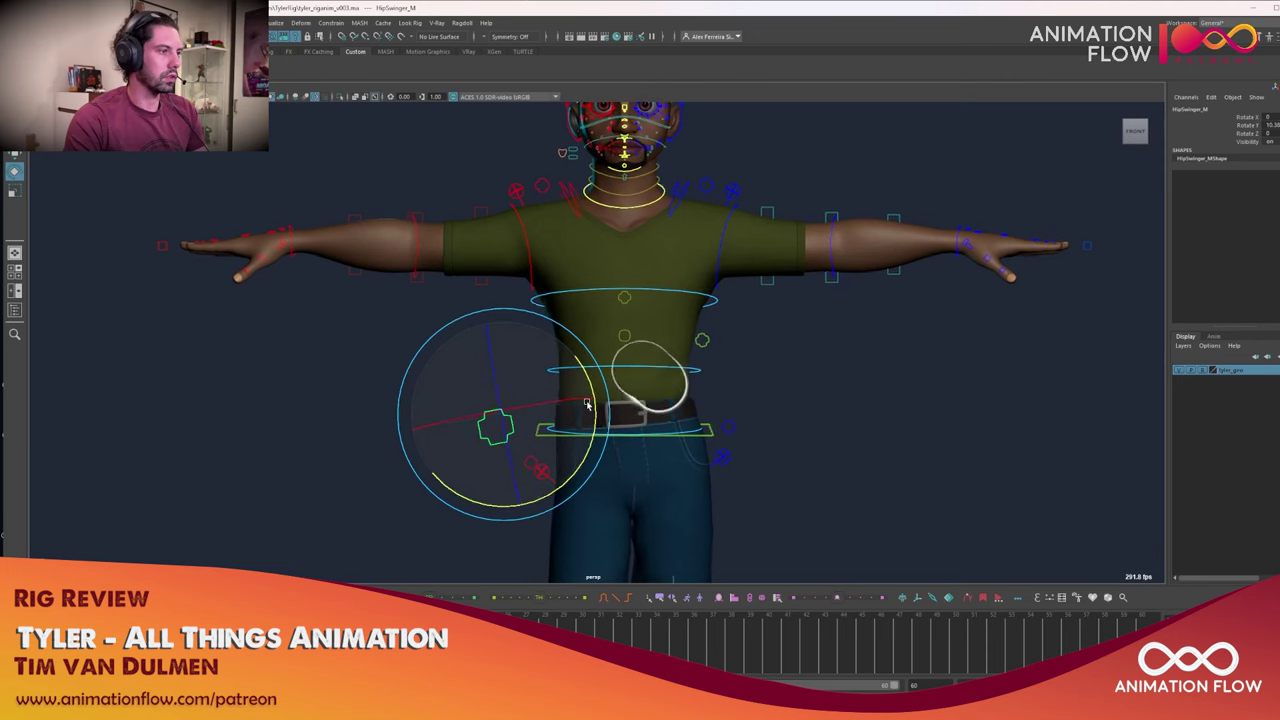
drag(587, 404, 504, 400)
drag(431, 360, 606, 437)
key(ctrl+z)
Try rotating the lowest FK spine control at the belt in two directions
key(q)
click(608, 436)
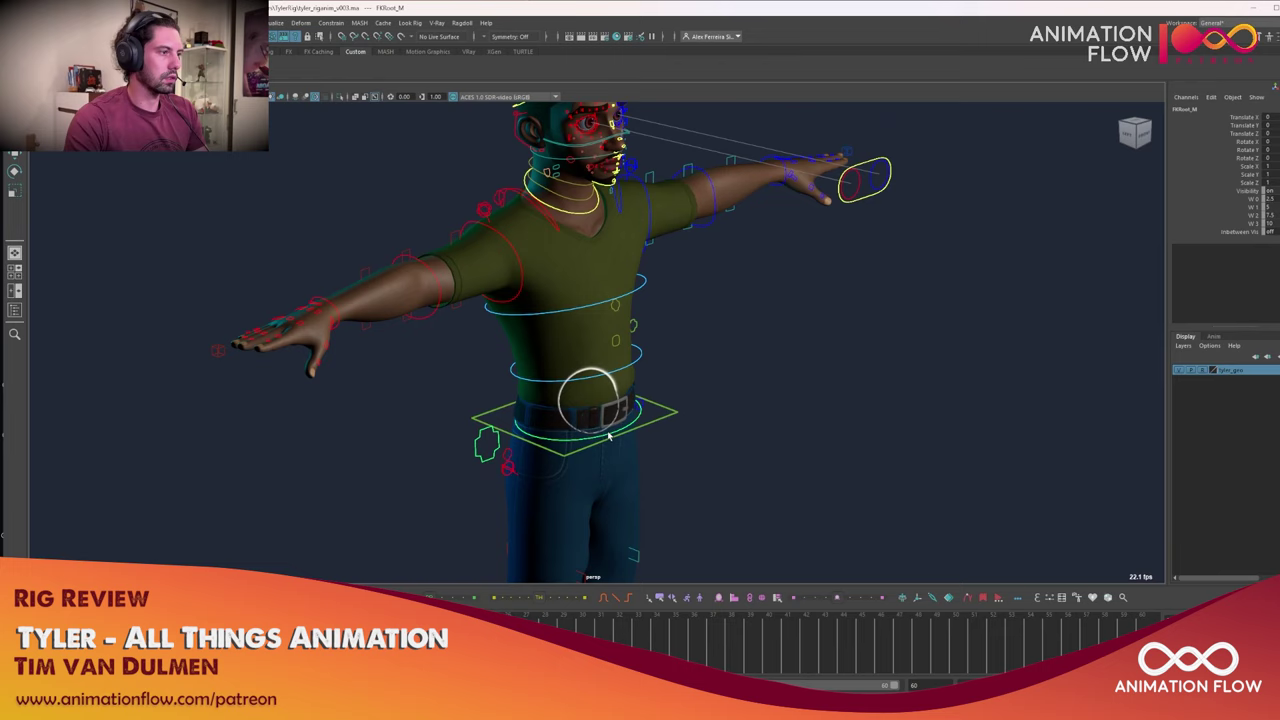
mouse_move(639, 389)
mouse_down()
mouse_move(634, 438)
mouse_move(636, 408)
mouse_move(630, 421)
mouse_move(658, 386)
mouse_move(666, 480)
mouse_move(643, 394)
mouse_move(652, 408)
mouse_up()
key(ctrl+z)
mouse_move(682, 333)
mouse_down()
mouse_move(677, 393)
mouse_move(675, 350)
mouse_up()
key(ctrl+z)
Try rotating the FK chest control in several directions, checking the torso deformation from the front and side
click(652, 295)
key(e)
drag(691, 263, 734, 346)
key(ctrl+z)
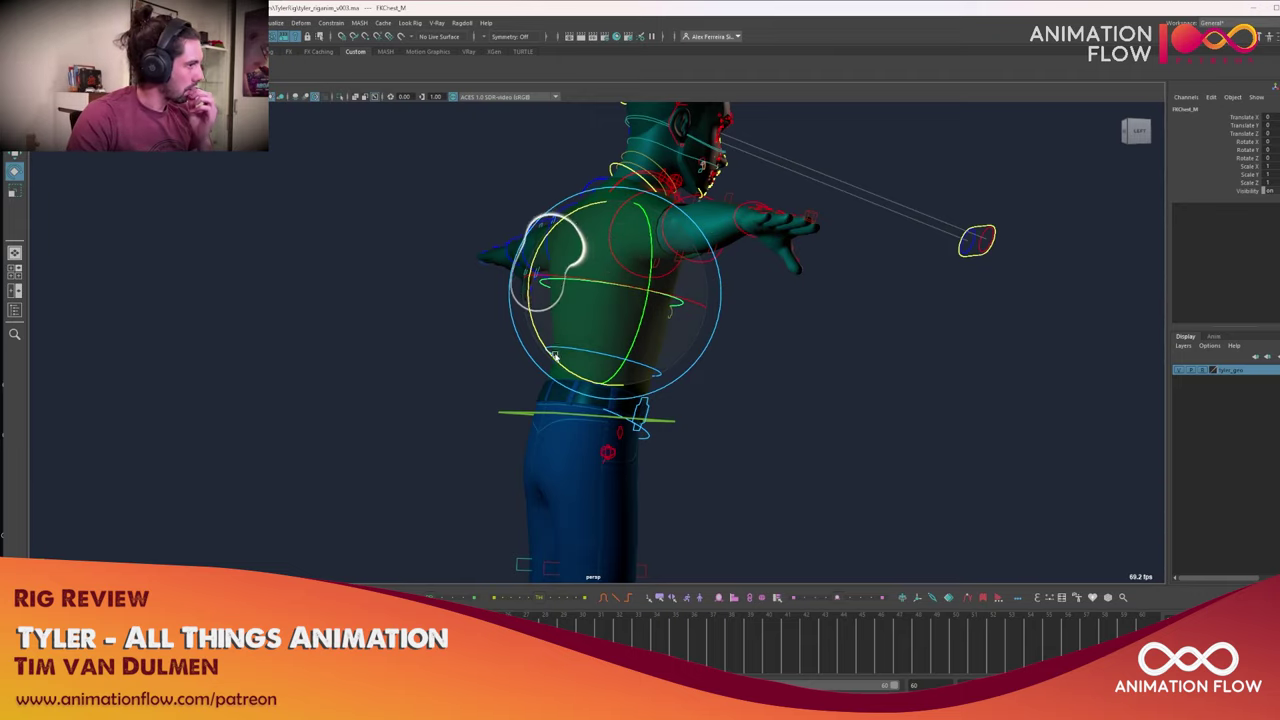
drag(555, 357, 506, 398)
drag(571, 424, 718, 376)
key(Caps_Lock)
key(ctrl+z)
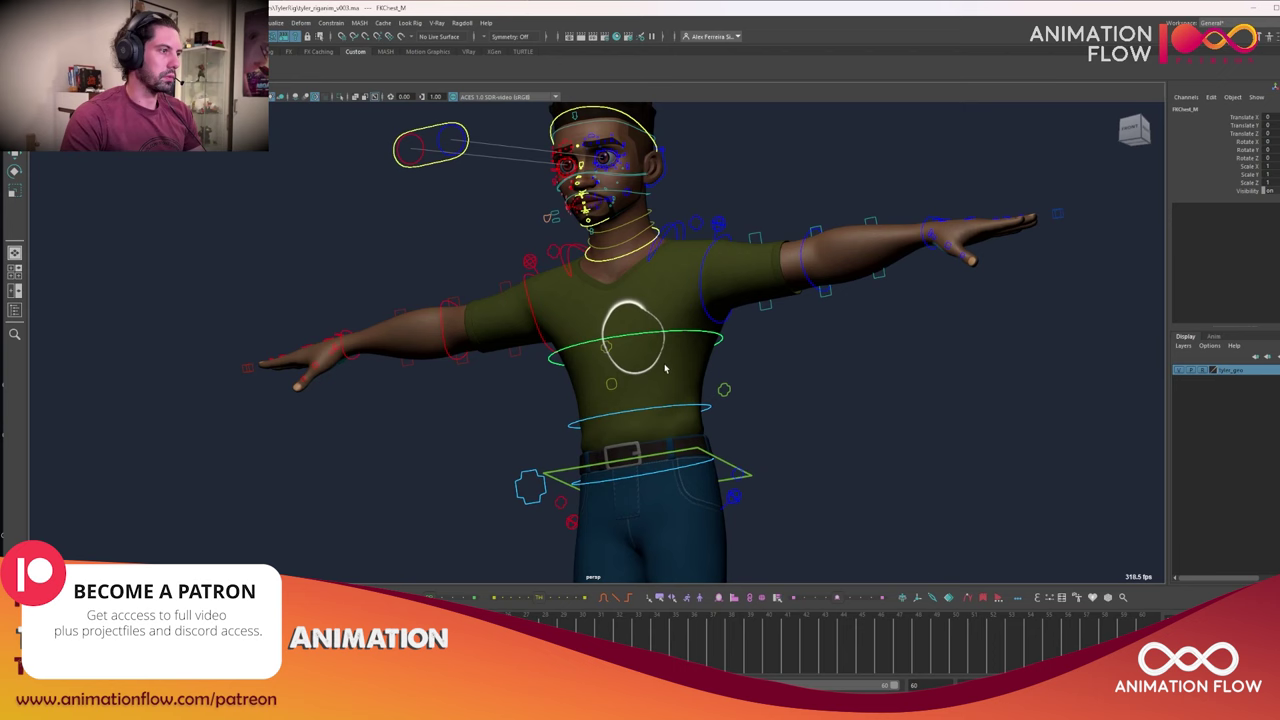
drag(606, 379, 724, 425)
key(ctrl+z)
Inspect the chest breath, FK chest, middle FK spine and FK root controls one after another
click(607, 354)
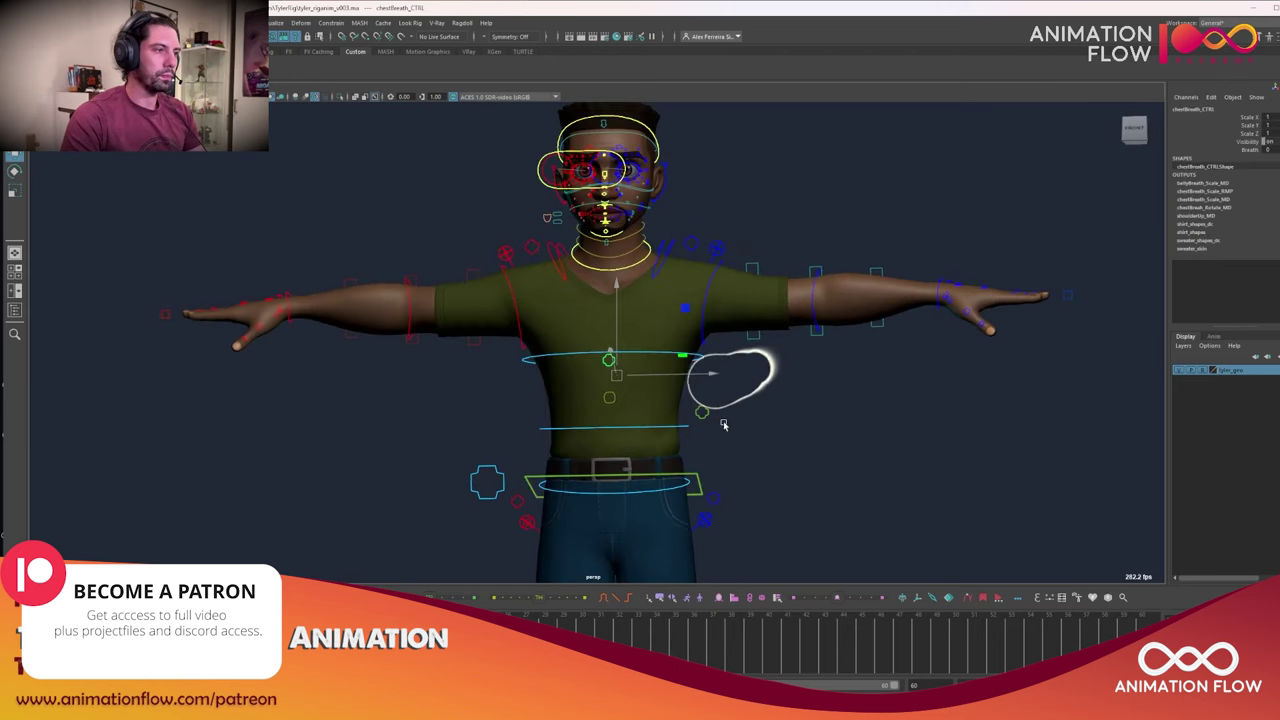
click(574, 356)
click(578, 429)
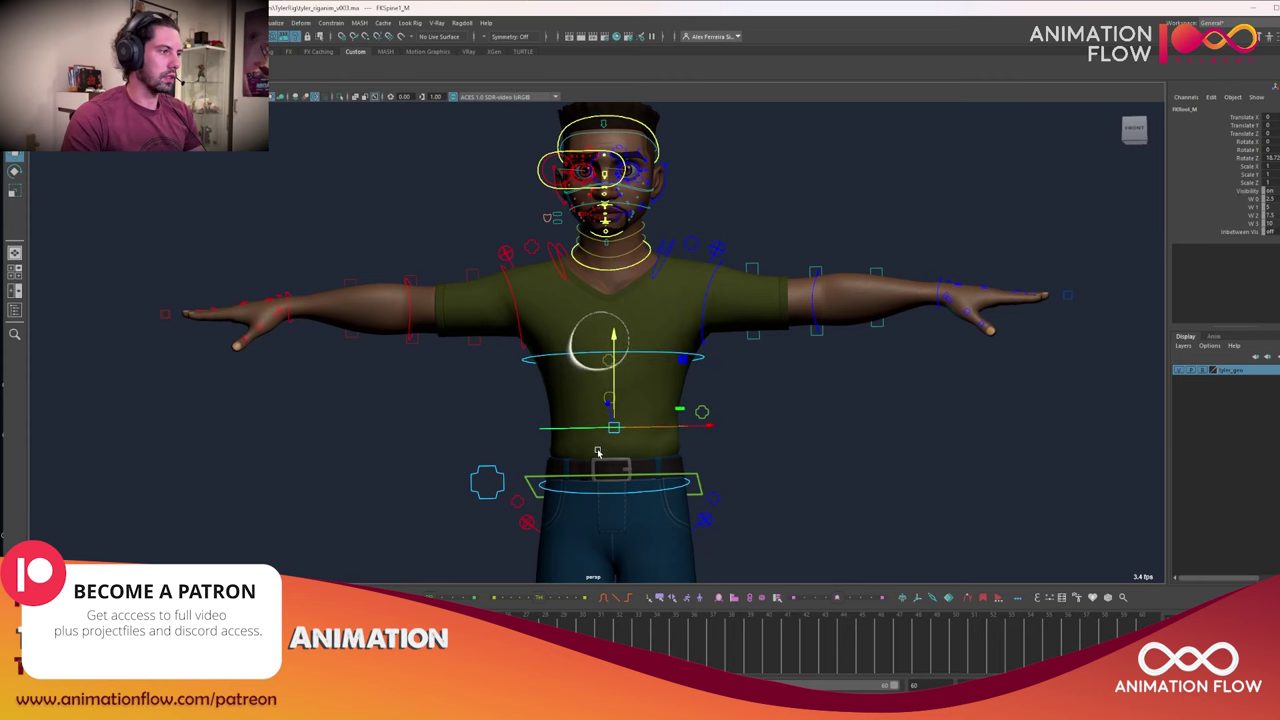
click(602, 491)
alt+drag(598, 478, 446, 465)
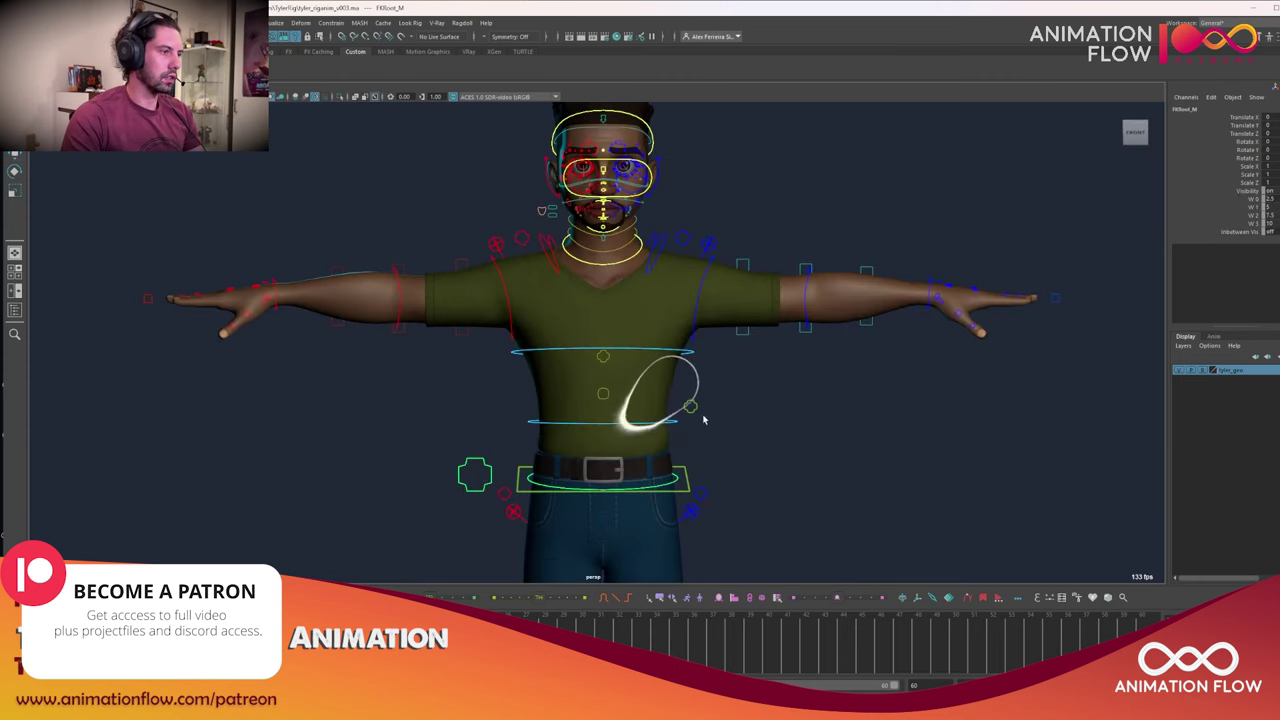
Switch the spine back to IK by setting FKIKBlend to 10 on its FK/IK switch control
click(696, 411)
click(1252, 118)
middle_drag(1008, 416, 1083, 420)
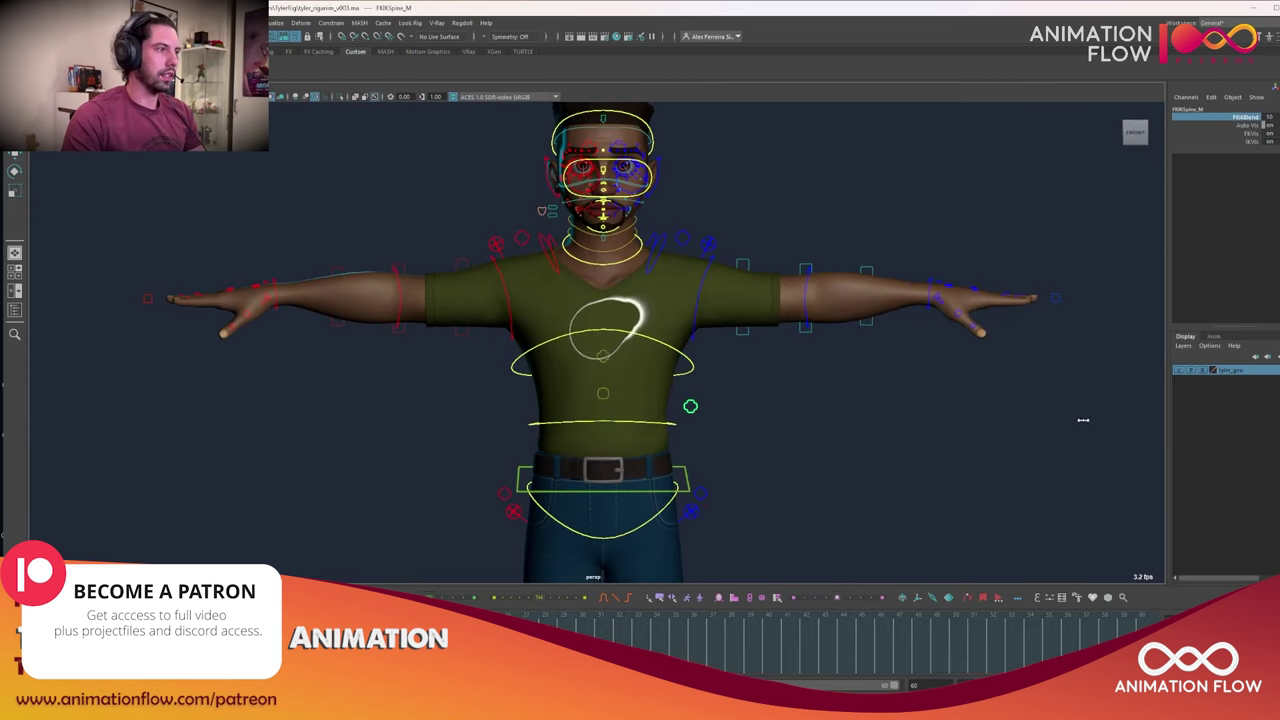
Try rotating the IK chest control, checking how the torso bends from different angles
click(664, 343)
key(e)
alt+drag(643, 366, 688, 360)
alt+drag(688, 360, 634, 397)
key(e)
key(ctrl+z)
key(ctrl+z)
key(ctrl+z)
key(ctrl+z)
key(q)
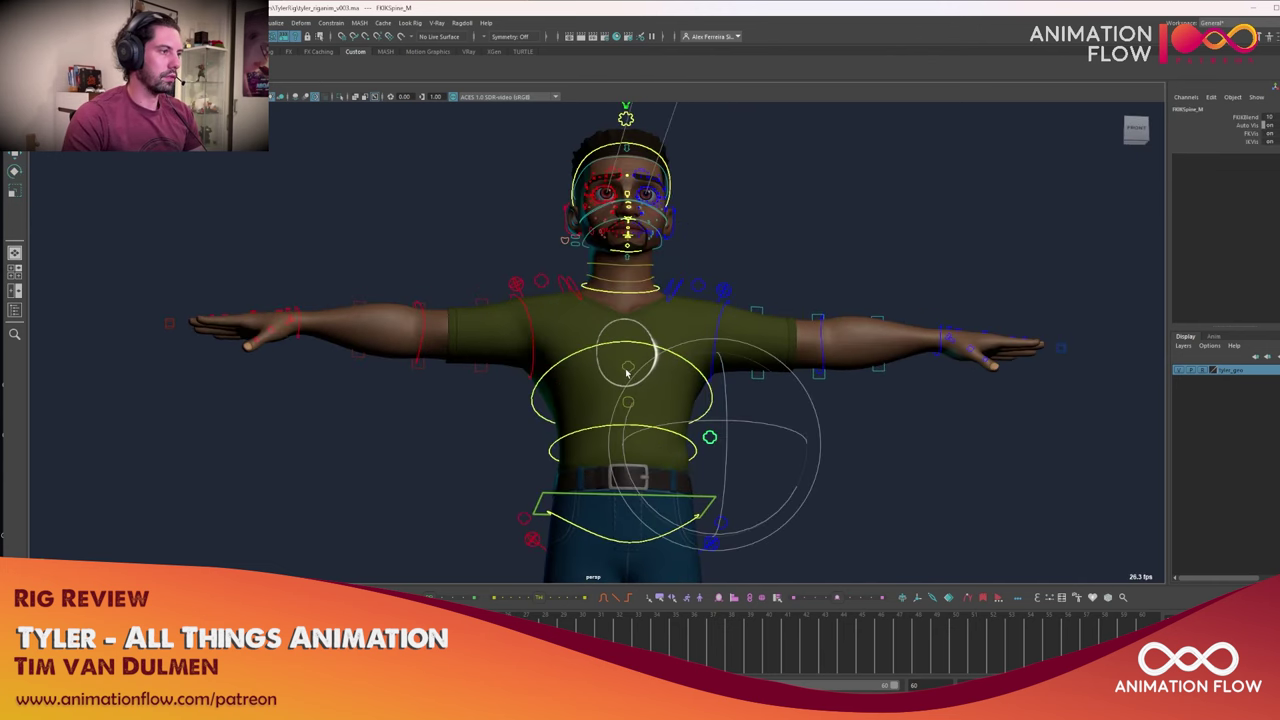
Try setting Breath to 10 on the chest breath control and scaling the control up
click(627, 368)
click(1249, 150)
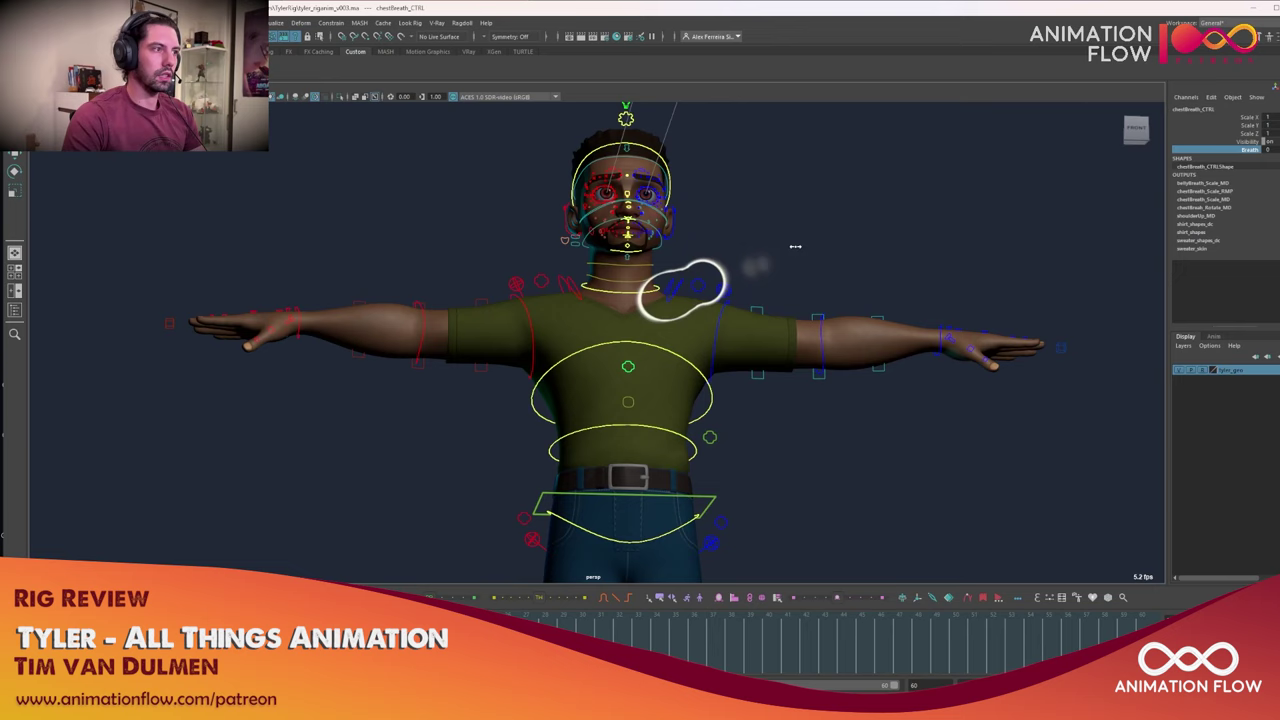
middle_drag(757, 266, 853, 363)
alt+middle_drag(853, 363, 839, 377)
alt+drag(839, 377, 704, 408)
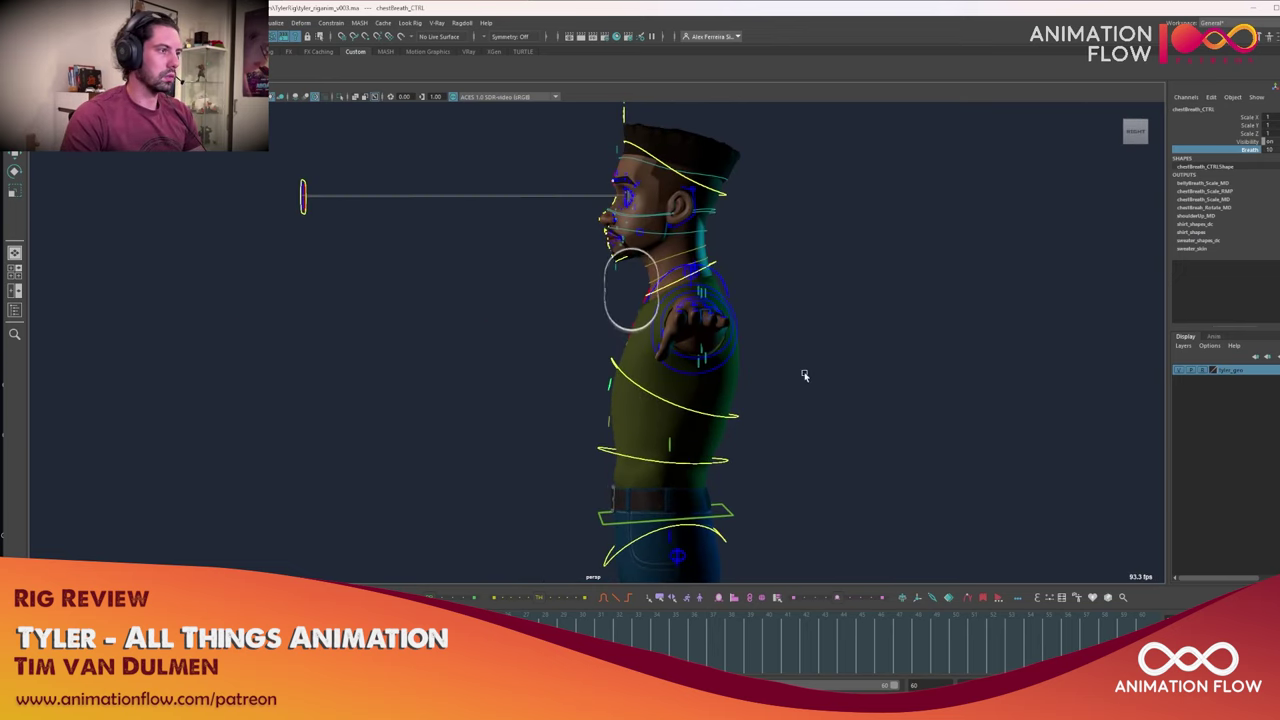
alt+drag(823, 397, 886, 396)
middle_drag(886, 396, 750, 392)
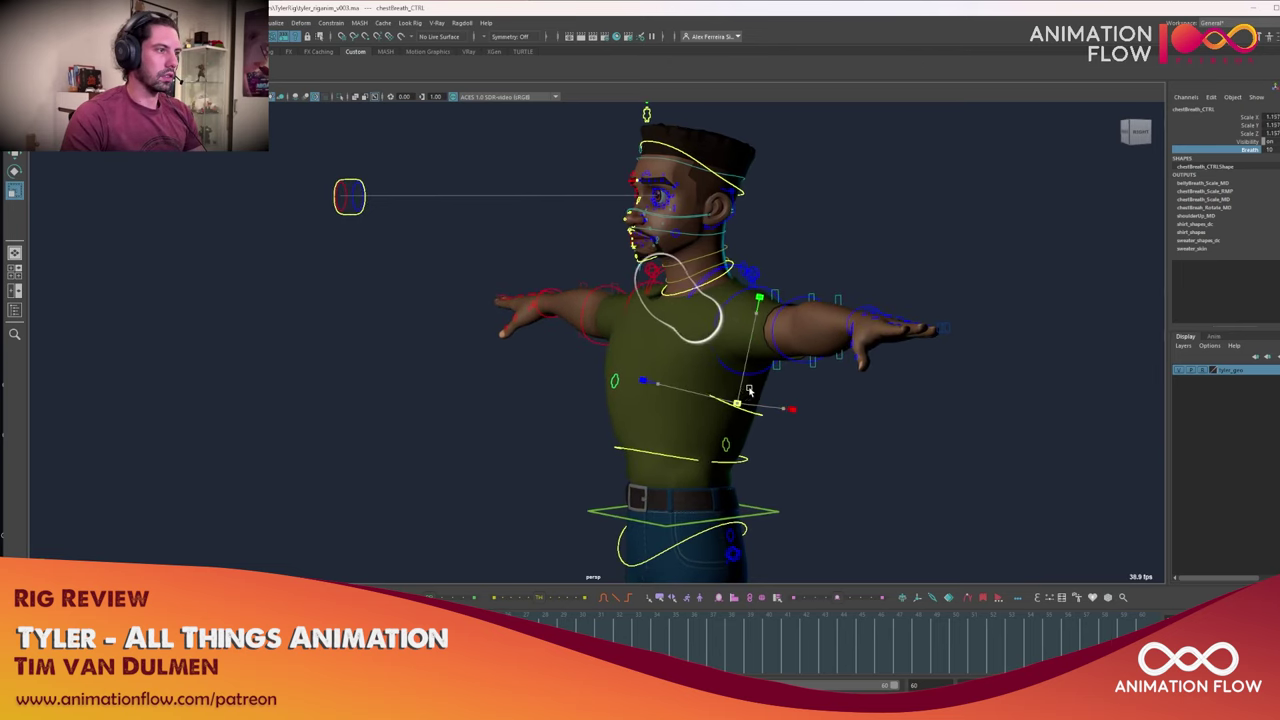
alt+drag(745, 397, 689, 405)
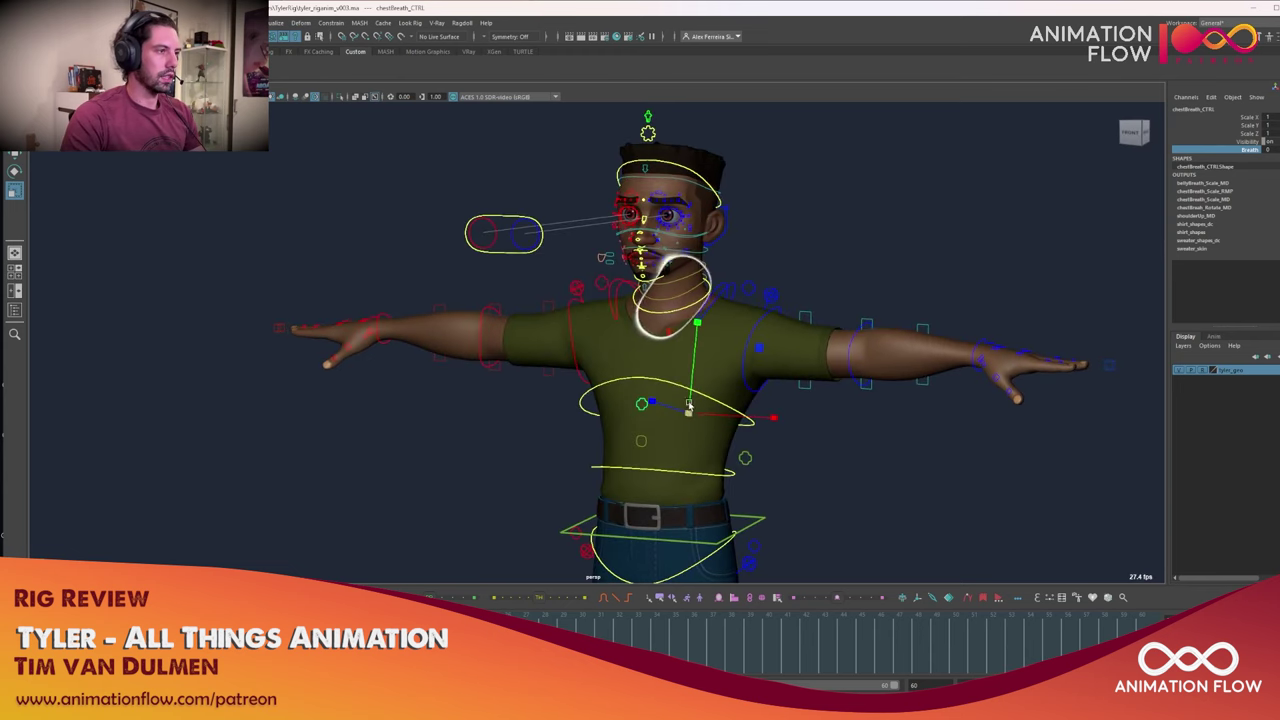
Try rotating the left scapula control beside the neck
click(706, 310)
key(e)
mouse_move(761, 299)
mouse_down()
mouse_move(754, 266)
mouse_move(755, 277)
mouse_up()
key(ctrl+z)
Set Global to 10 on the left FK shoulder control
alt+drag(752, 321, 774, 325)
key(q)
click(771, 325)
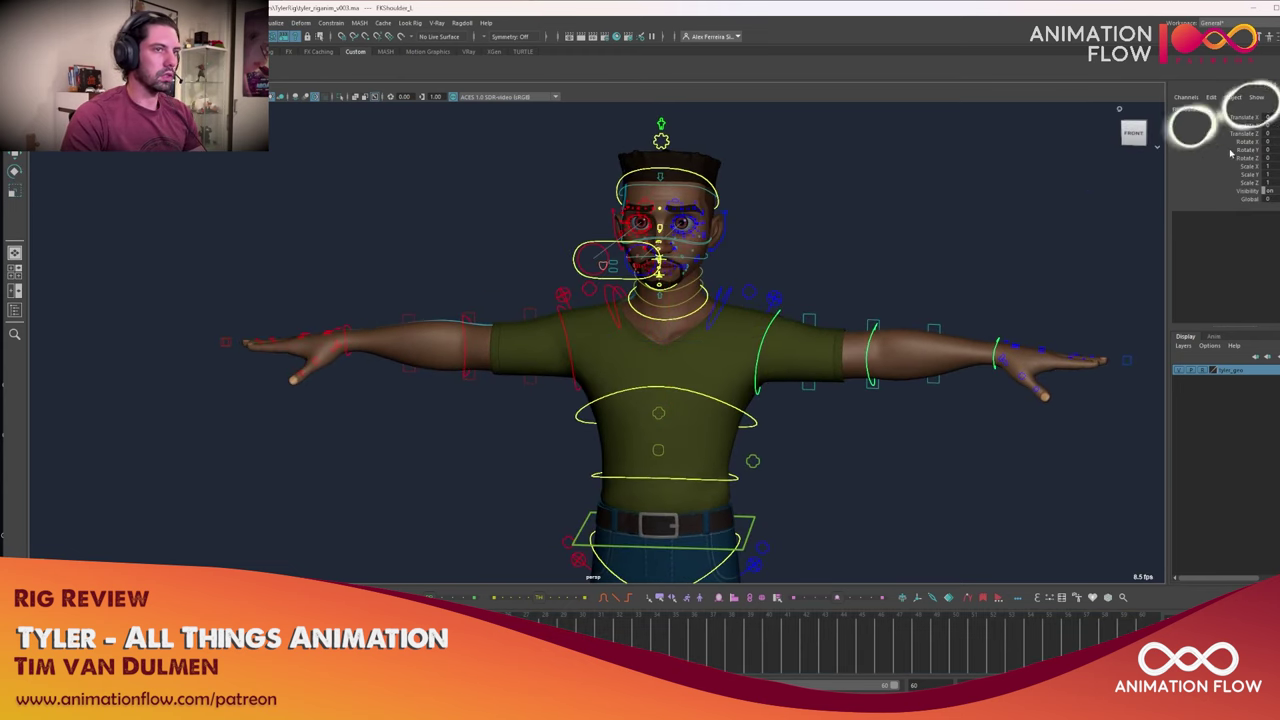
click(1243, 199)
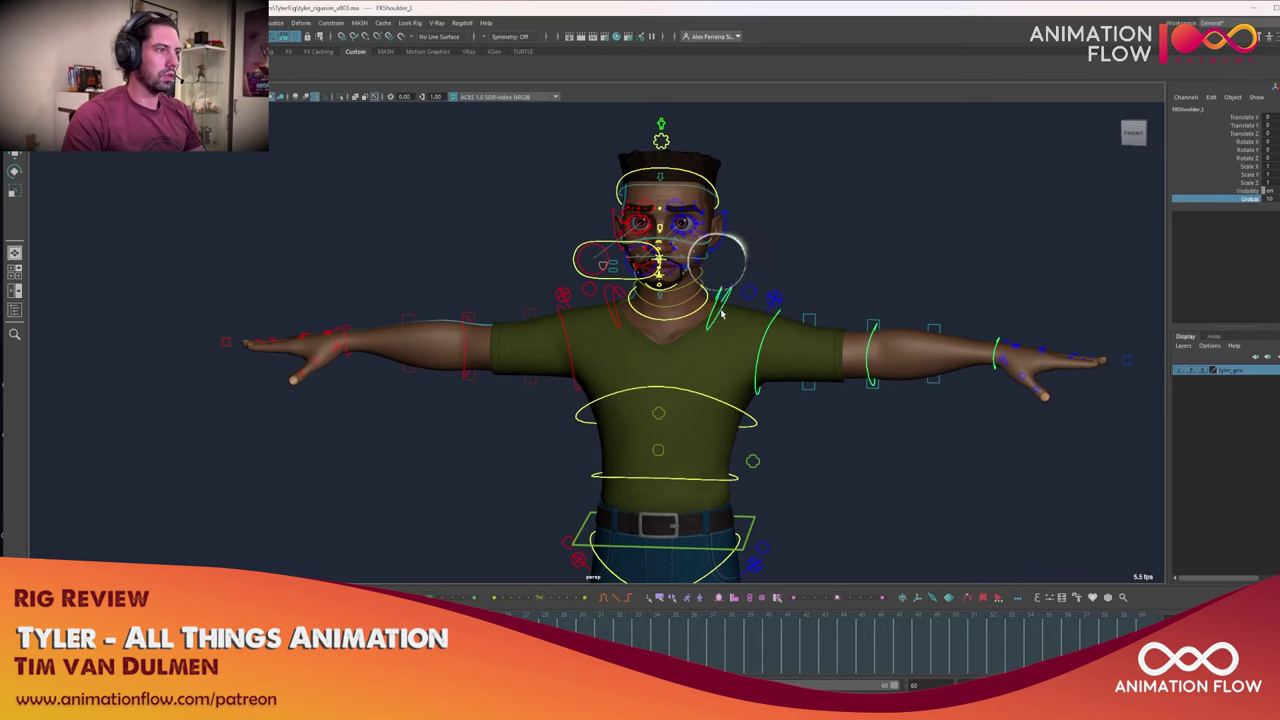
Rotate the left scapula control upward to raise the shoulder
click(721, 312)
key(e)
drag(752, 278, 738, 258)
key(w)
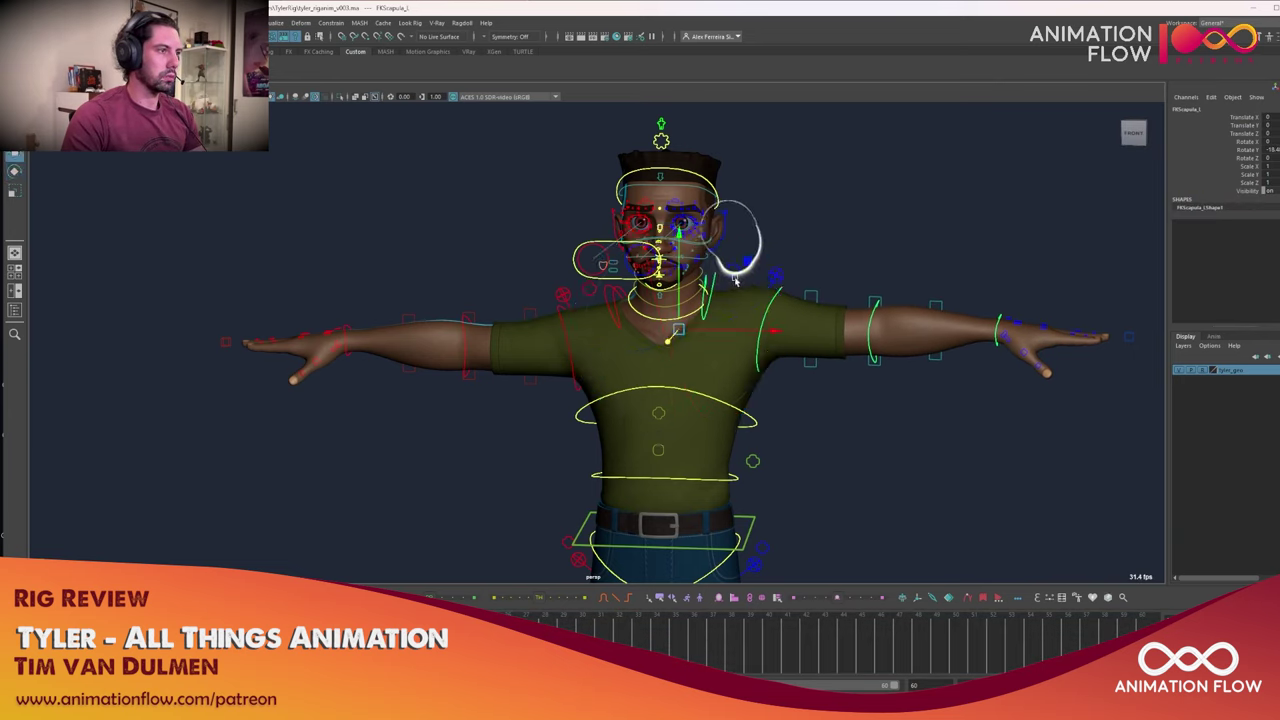
Try the FKIKBlend attribute on the left arm's FK/IK switch control
click(734, 275)
click(1248, 118)
middle_drag(891, 246, 789, 286)
Rotate the left FK shoulder control to lower the arm diagonally beside the body
click(778, 276)
click(769, 299)
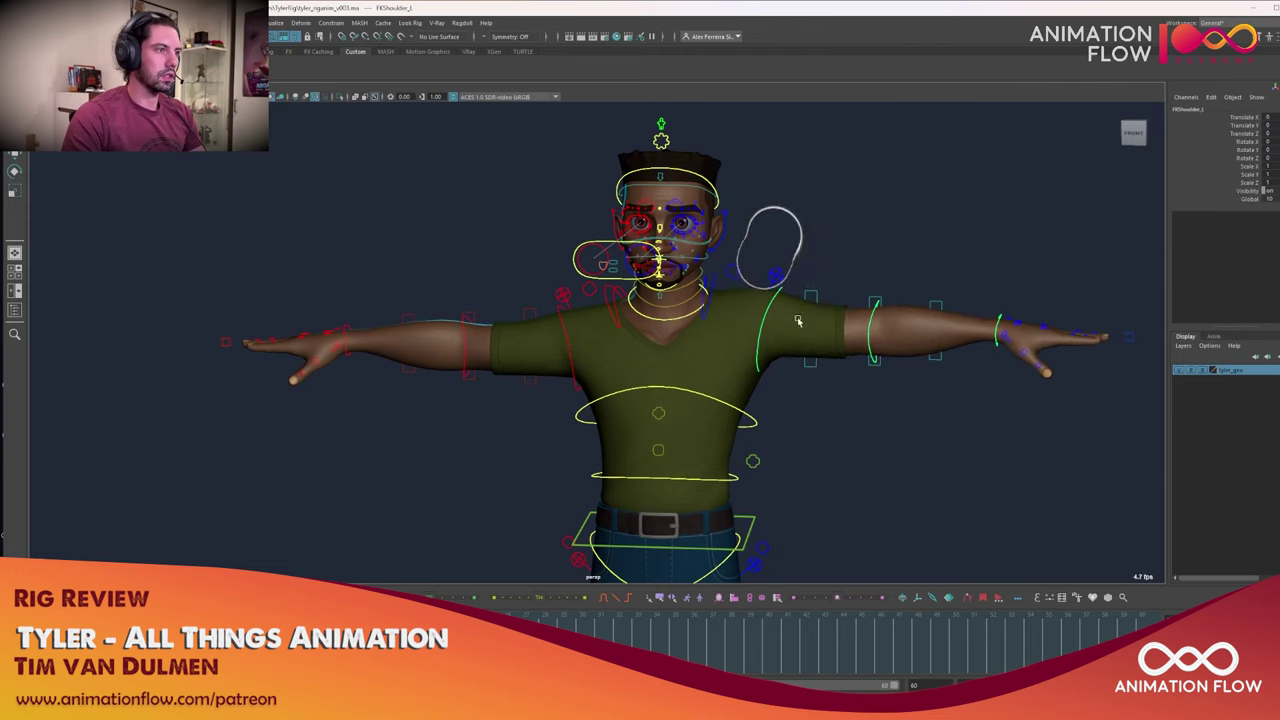
key(e)
drag(846, 332, 796, 402)
key(q)
Bend the left forearm in front of the waist by rotating the FK elbow control to about 75 degrees in Z
click(787, 377)
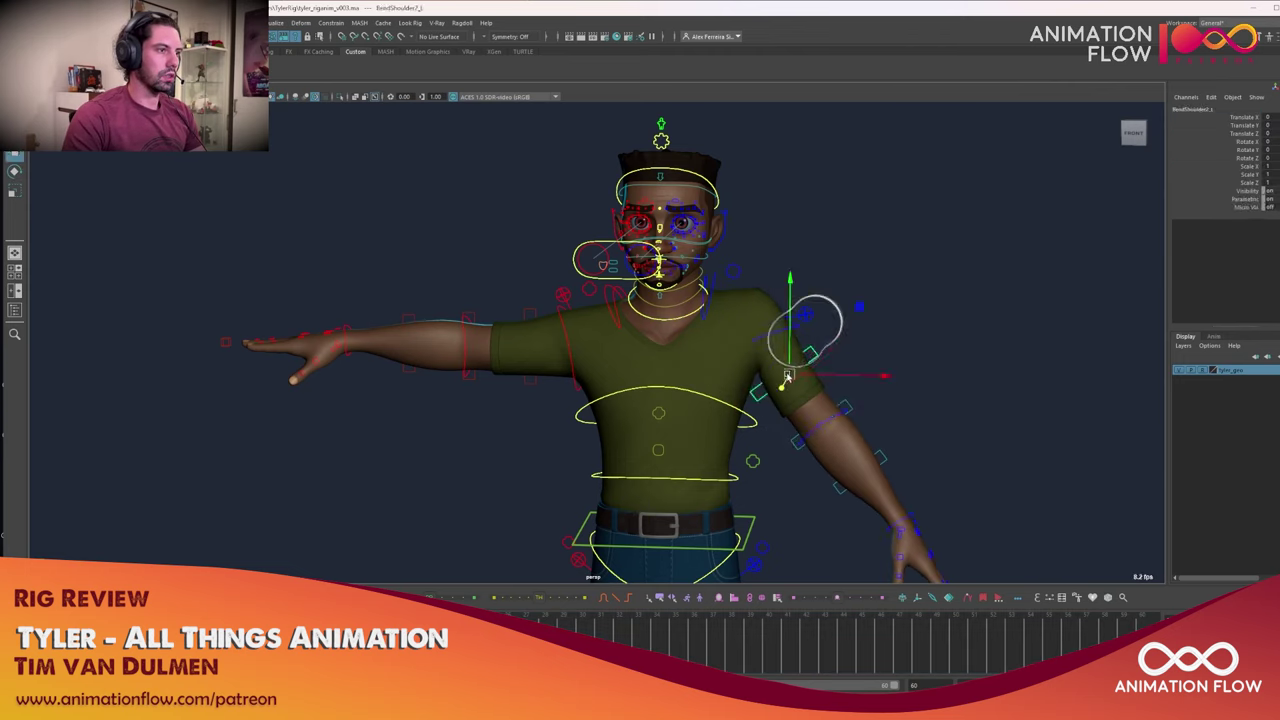
click(824, 420)
key(e)
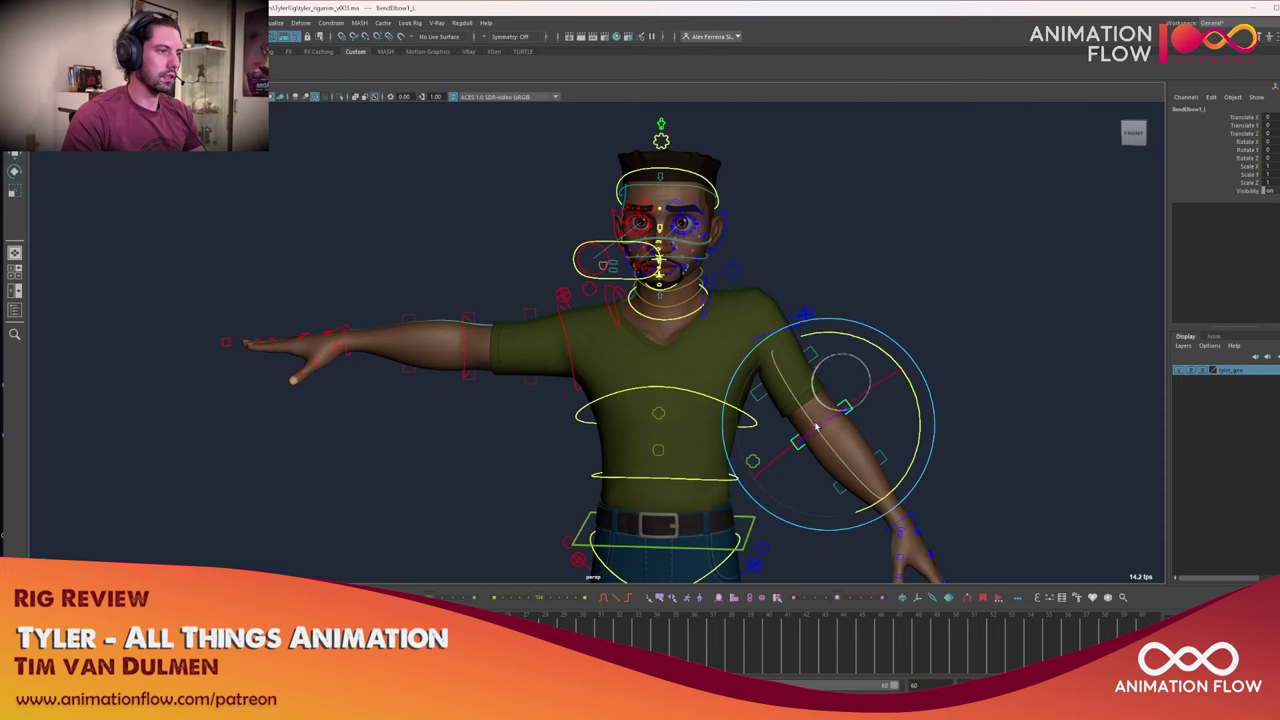
key(q)
click(814, 430)
key(e)
drag(815, 425, 824, 441)
alt+drag(793, 420, 616, 450)
drag(804, 504, 776, 435)
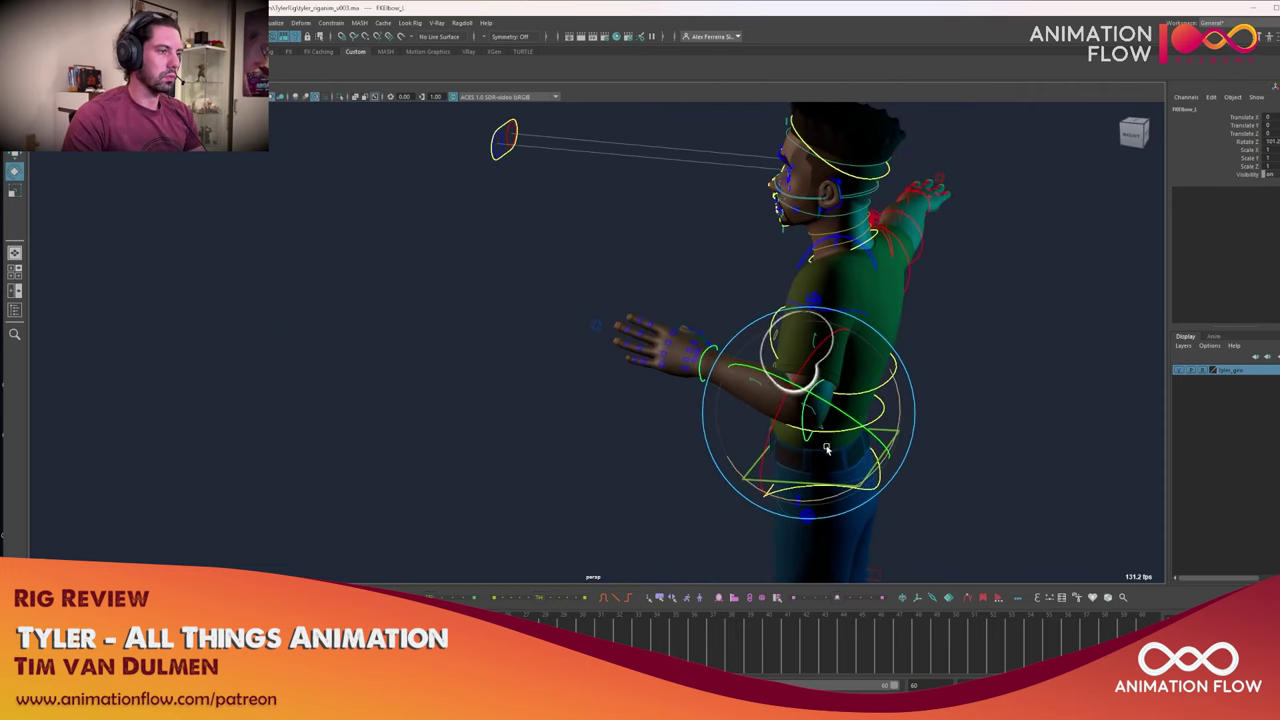
drag(876, 477, 900, 432)
Close the left hand by setting the index, middle, ring, pinky and thumb curls to 10 on the fingers control
alt+right_drag(772, 447, 798, 452)
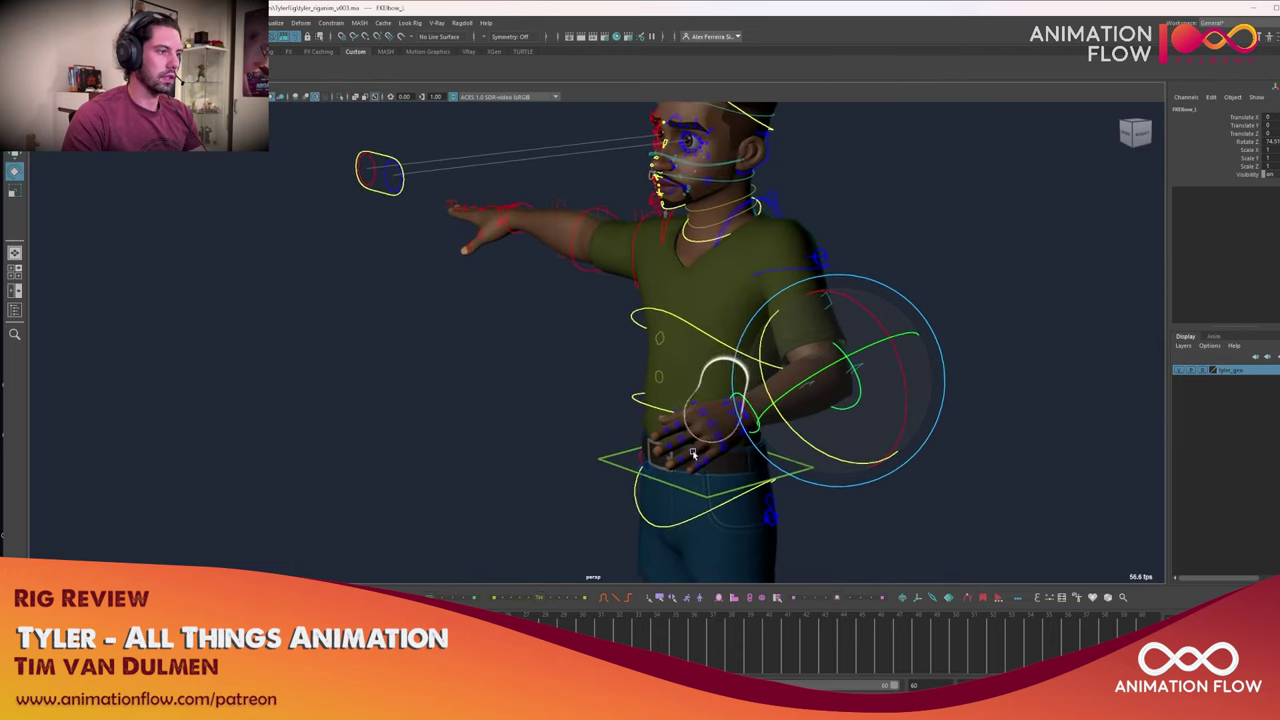
alt+drag(798, 452, 720, 452)
alt+right_drag(720, 452, 826, 512)
key(q)
click(528, 394)
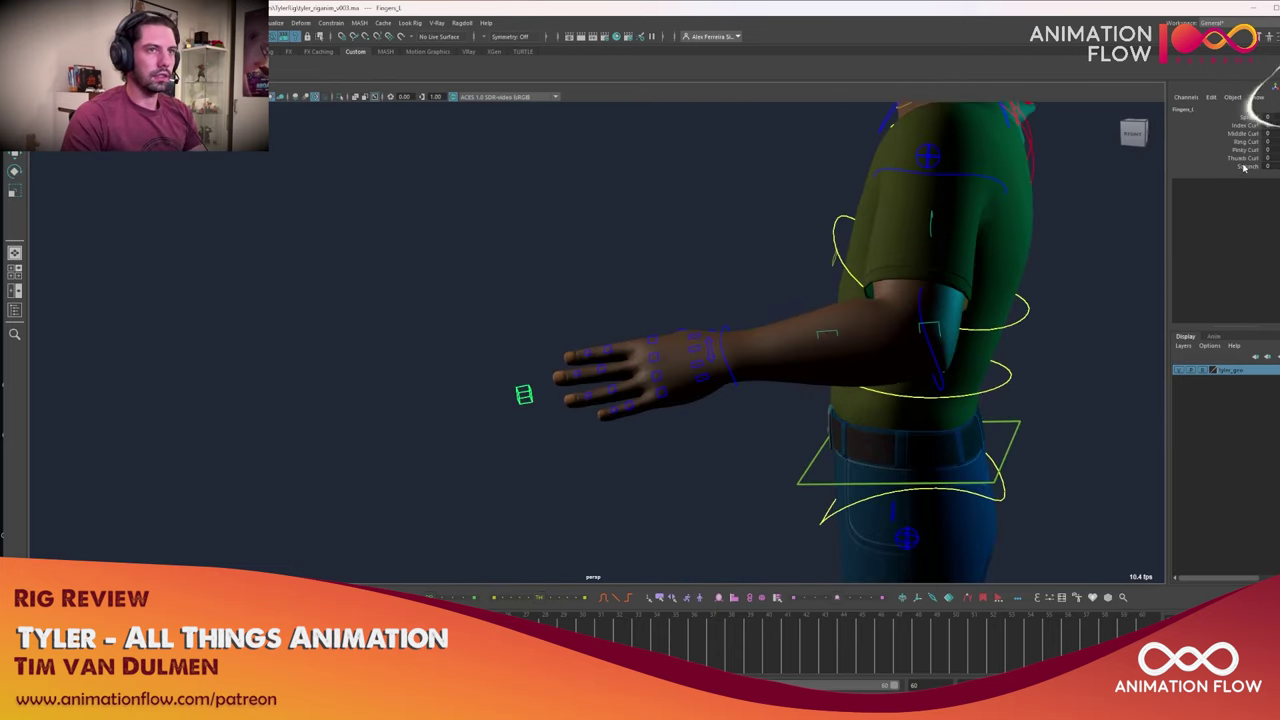
drag(1252, 127, 1255, 158)
middle_drag(885, 320, 978, 320)
alt+drag(820, 335, 949, 369)
alt+middle_drag(550, 400, 629, 406)
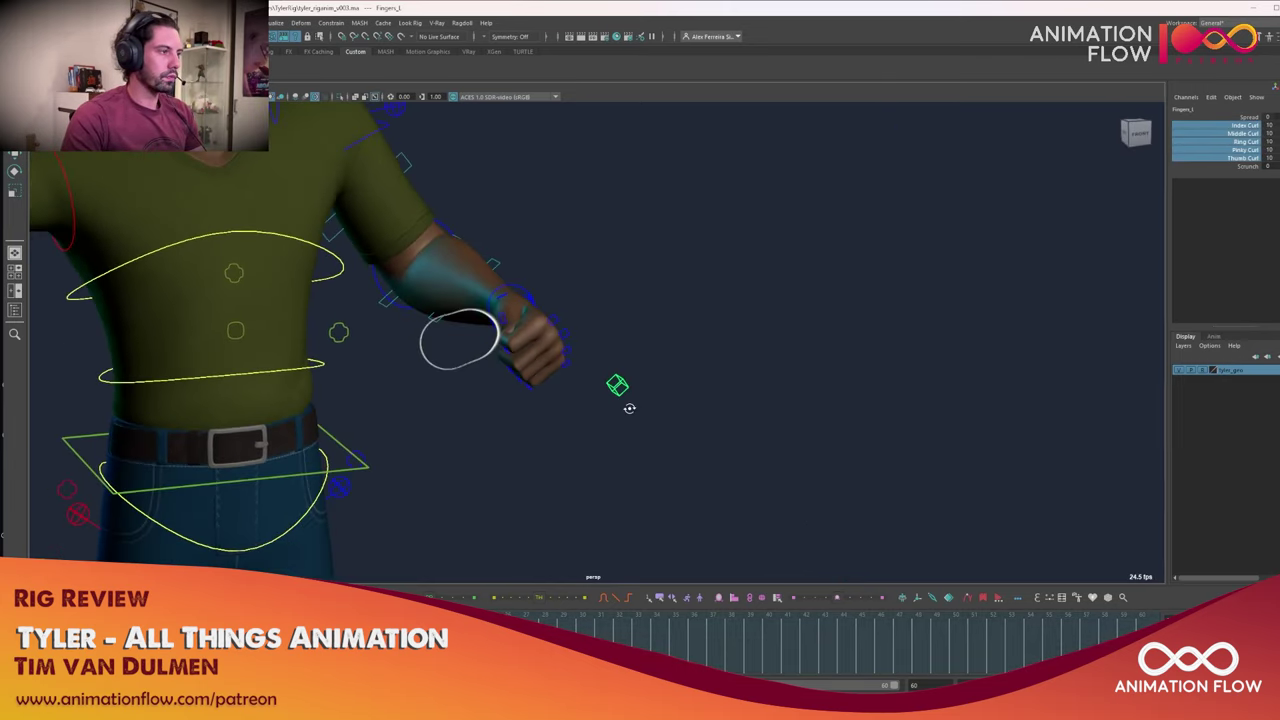
Try lowering all five finger curls together to about 5.3, viewing the left hand up close
alt+drag(629, 406, 690, 412)
alt+right_drag(690, 412, 782, 428)
alt+middle_drag(552, 322, 591, 351)
alt+right_drag(591, 351, 570, 350)
middle_drag(635, 354, 658, 379)
alt+drag(642, 388, 683, 391)
mouse_move(683, 391)
middle_down()
mouse_move(637, 384)
mouse_move(691, 390)
middle_up()
alt+drag(642, 397, 597, 414)
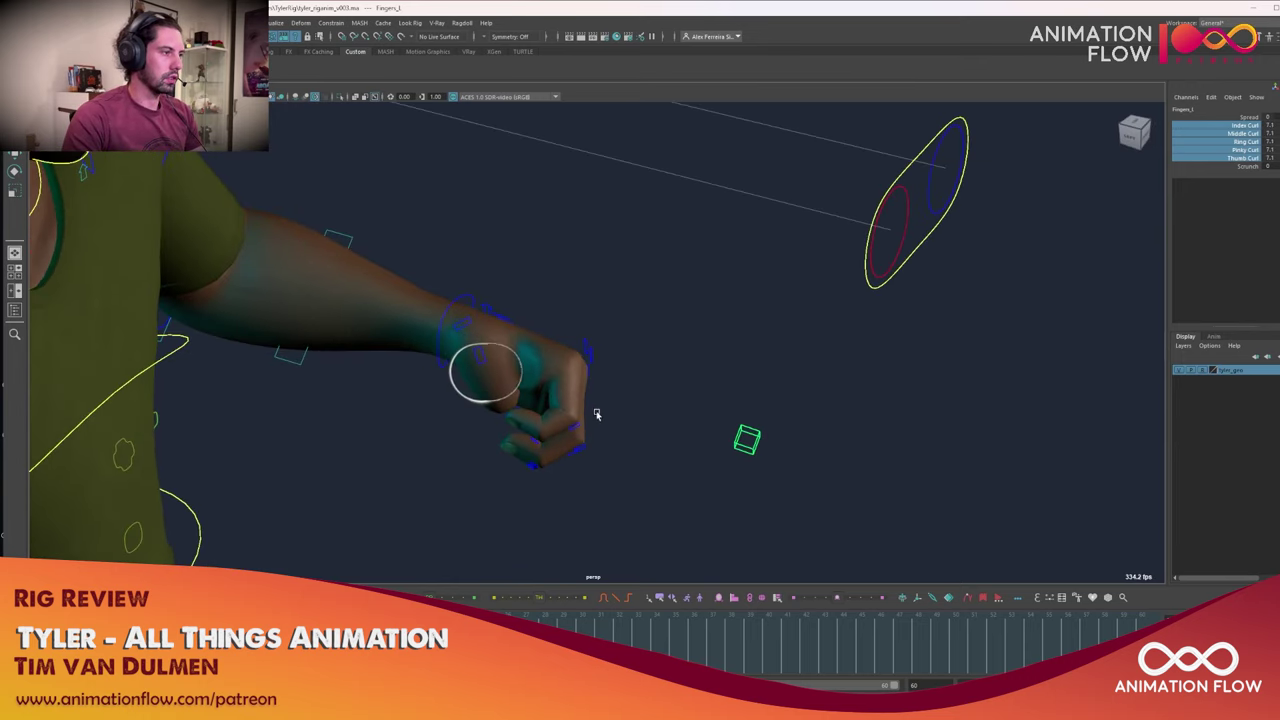
mouse_move(581, 406)
middle_down()
mouse_move(571, 403)
mouse_move(590, 406)
middle_up()
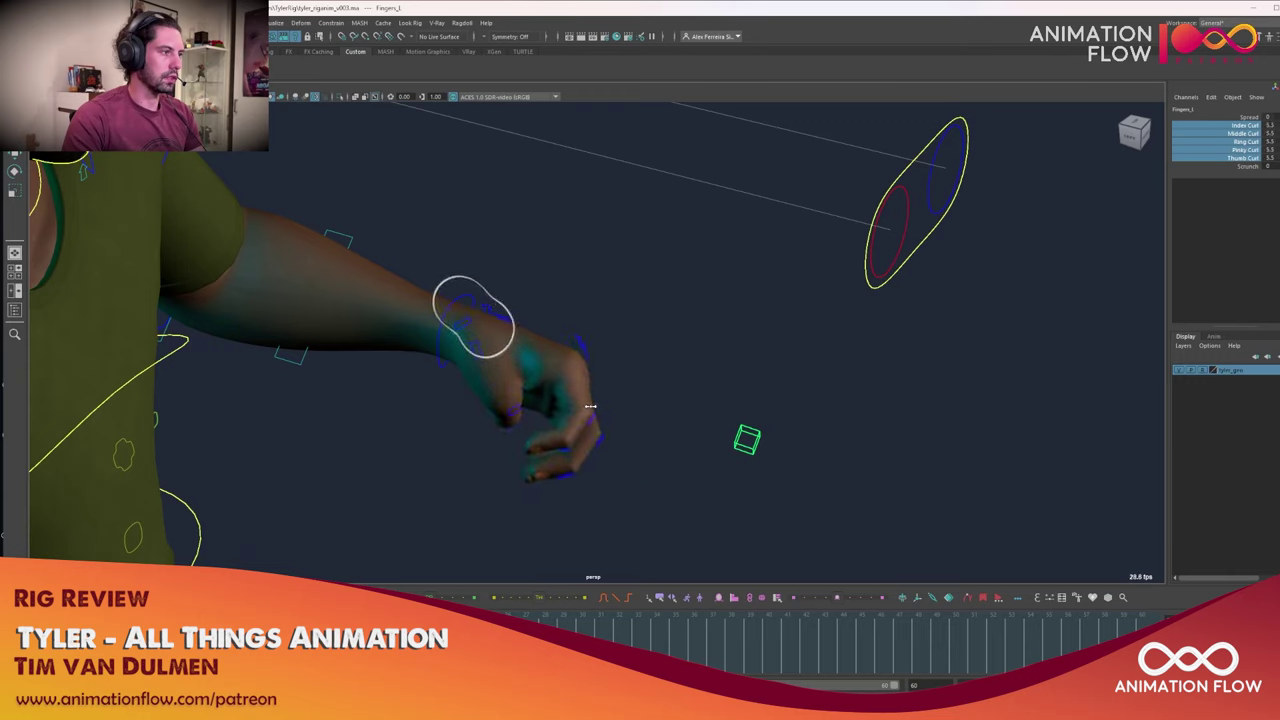
Set the left Thumb Curl to about -0.1 and fold the thumb by rotating its individual FK joint controls
click(1243, 158)
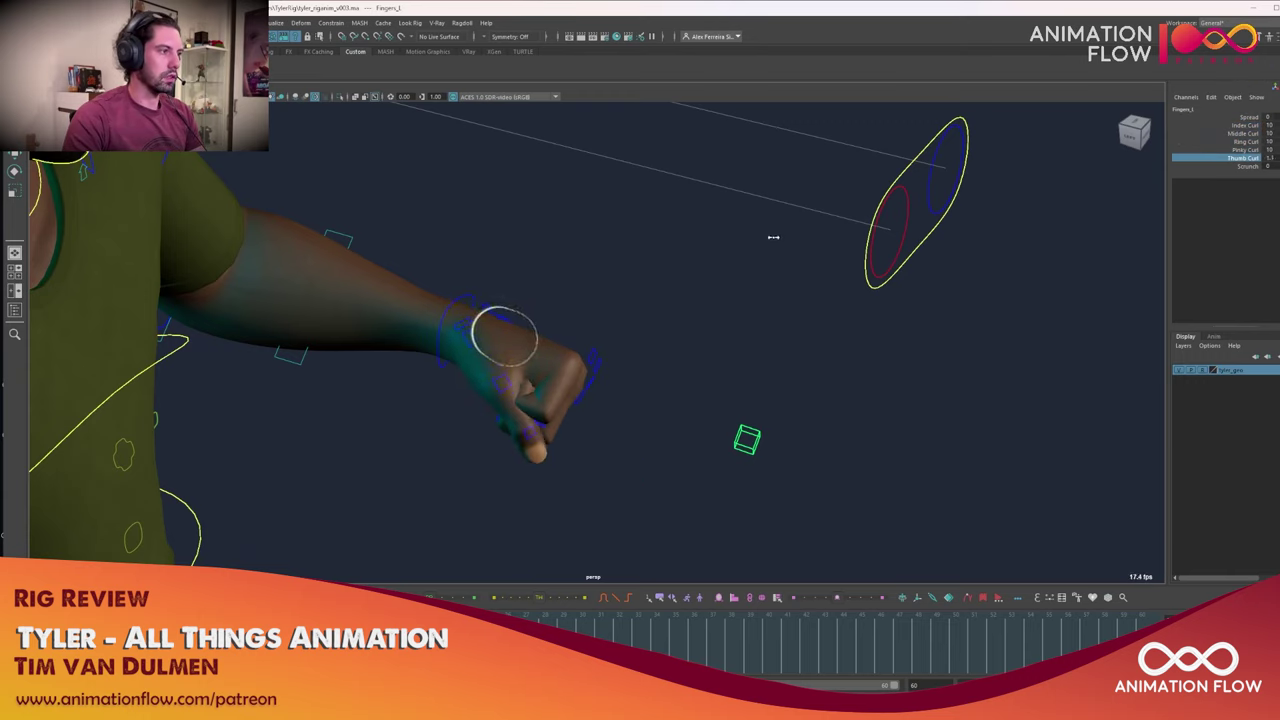
click(493, 367)
key(e)
drag(522, 416, 512, 437)
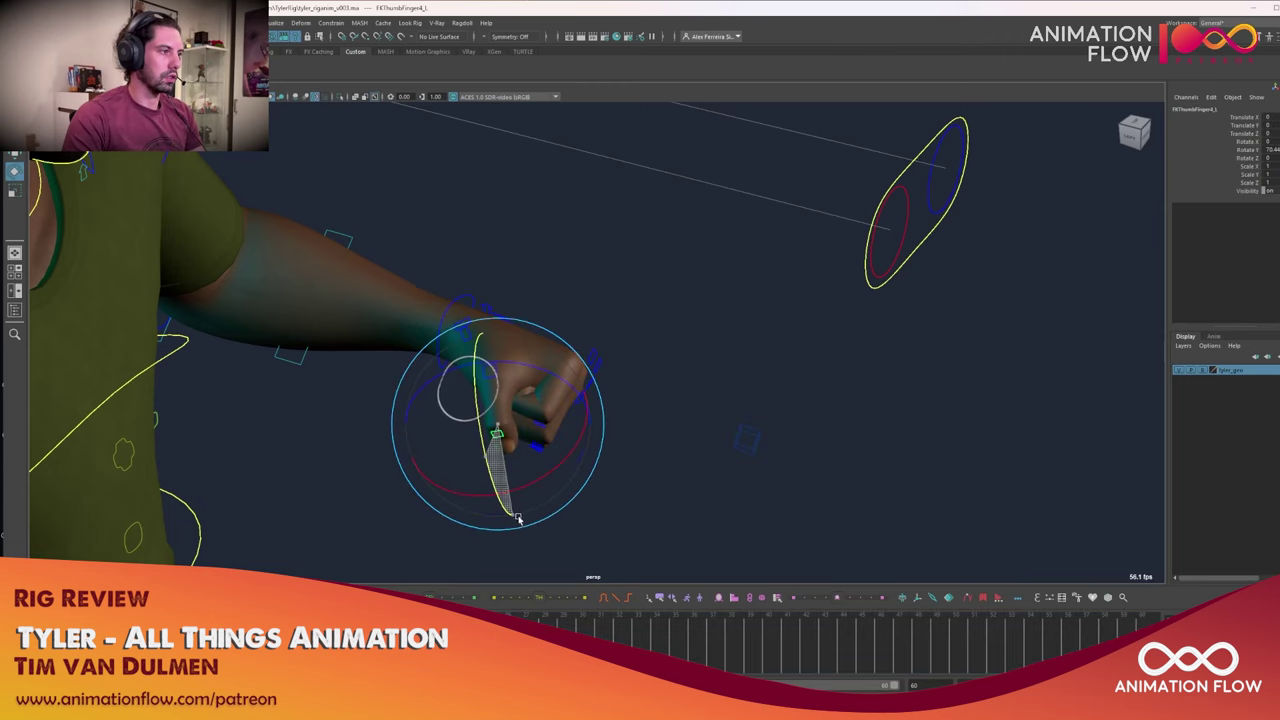
drag(518, 518, 516, 519)
Inspect the index finger, fingers and knuckle controls around the closed left hand
alt+drag(516, 519, 397, 378)
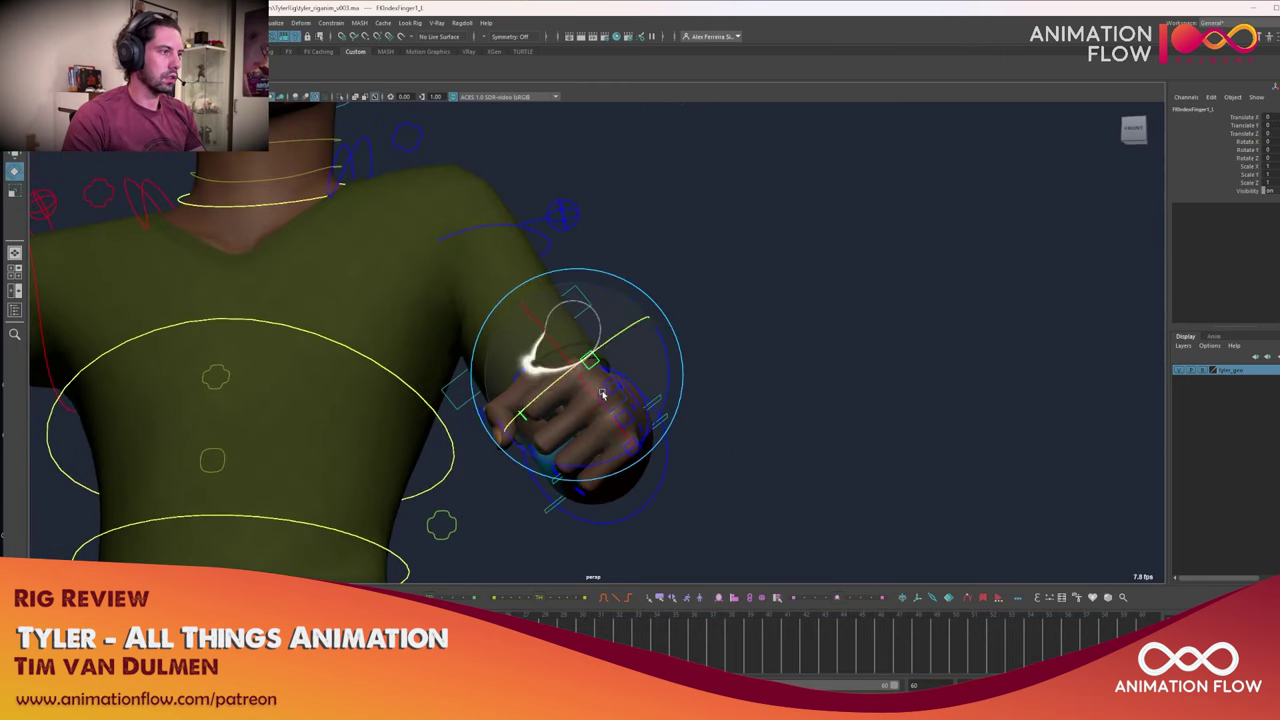
click(612, 392)
alt+drag(612, 399, 608, 412)
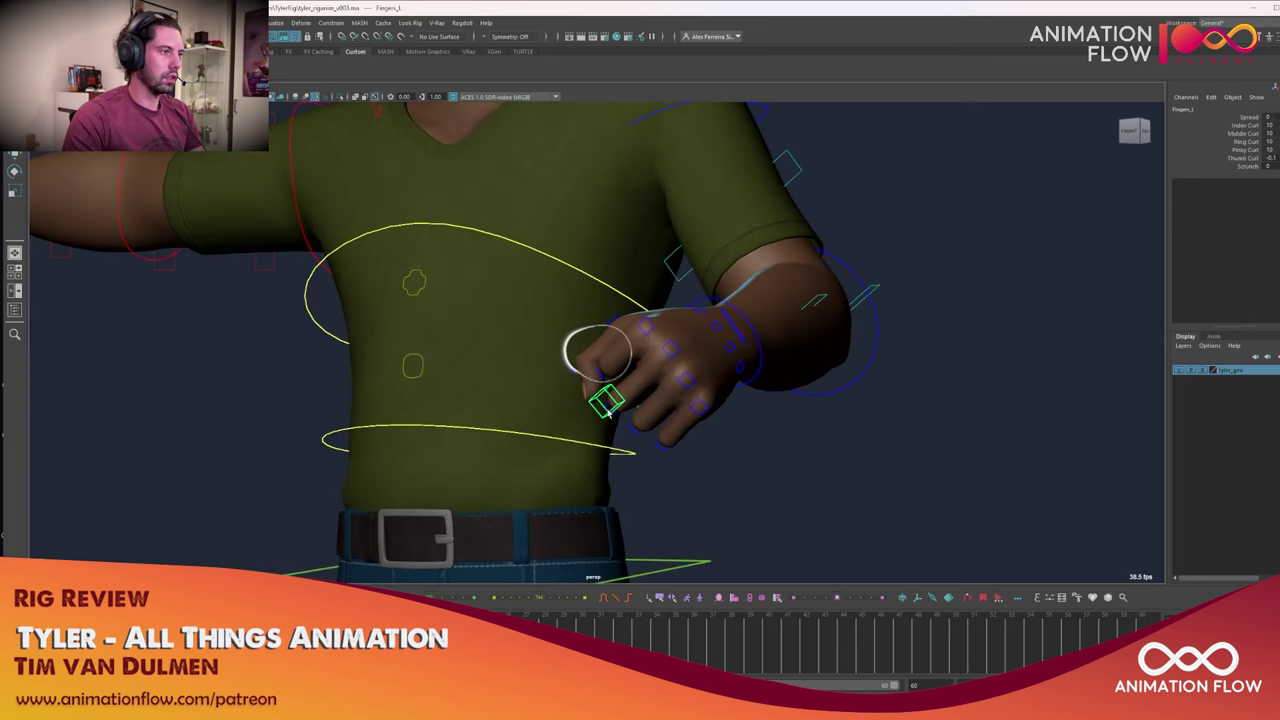
click(680, 355)
click(712, 328)
Rotate the left hand's Spread control near the wrist to about 8, 12 and 9 degrees in X, Y and Z
click(738, 331)
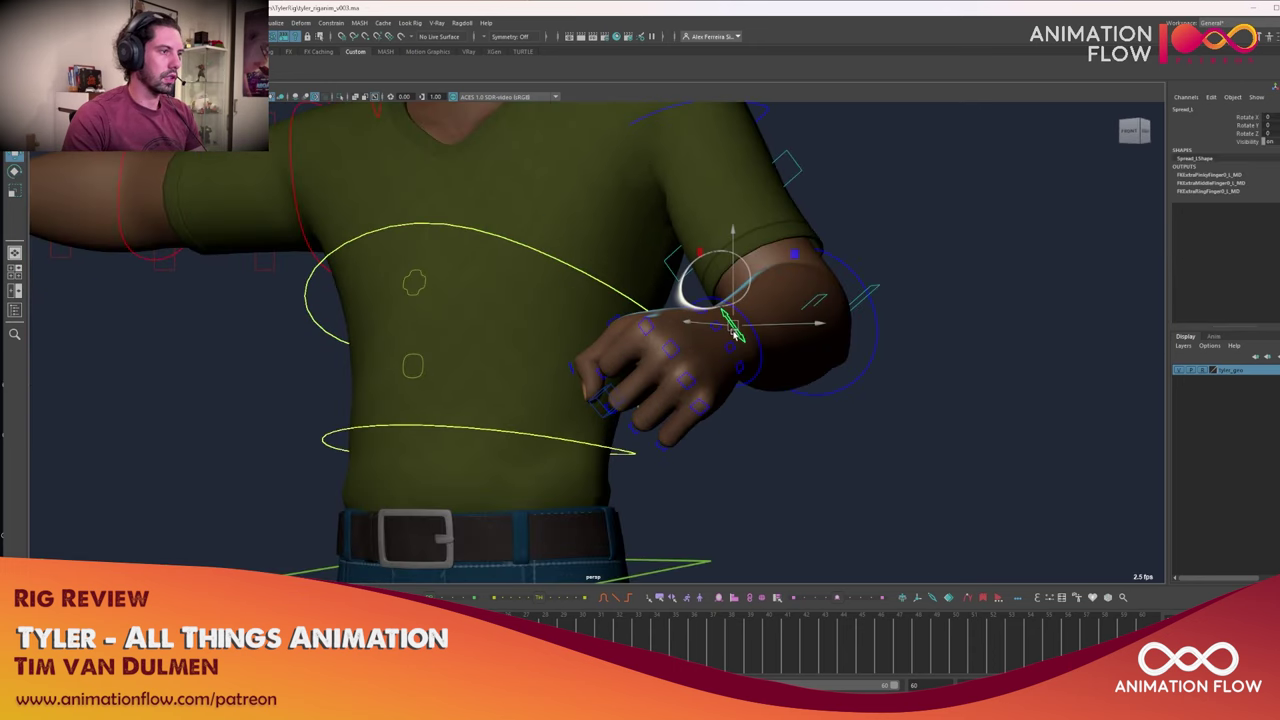
key(e)
drag(738, 341, 742, 350)
alt+drag(742, 350, 802, 345)
drag(736, 377, 750, 381)
Try rotating the jaw control on the face in several directions
alt+drag(750, 381, 614, 306)
alt+right_drag(614, 306, 549, 303)
alt+middle_drag(549, 303, 569, 374)
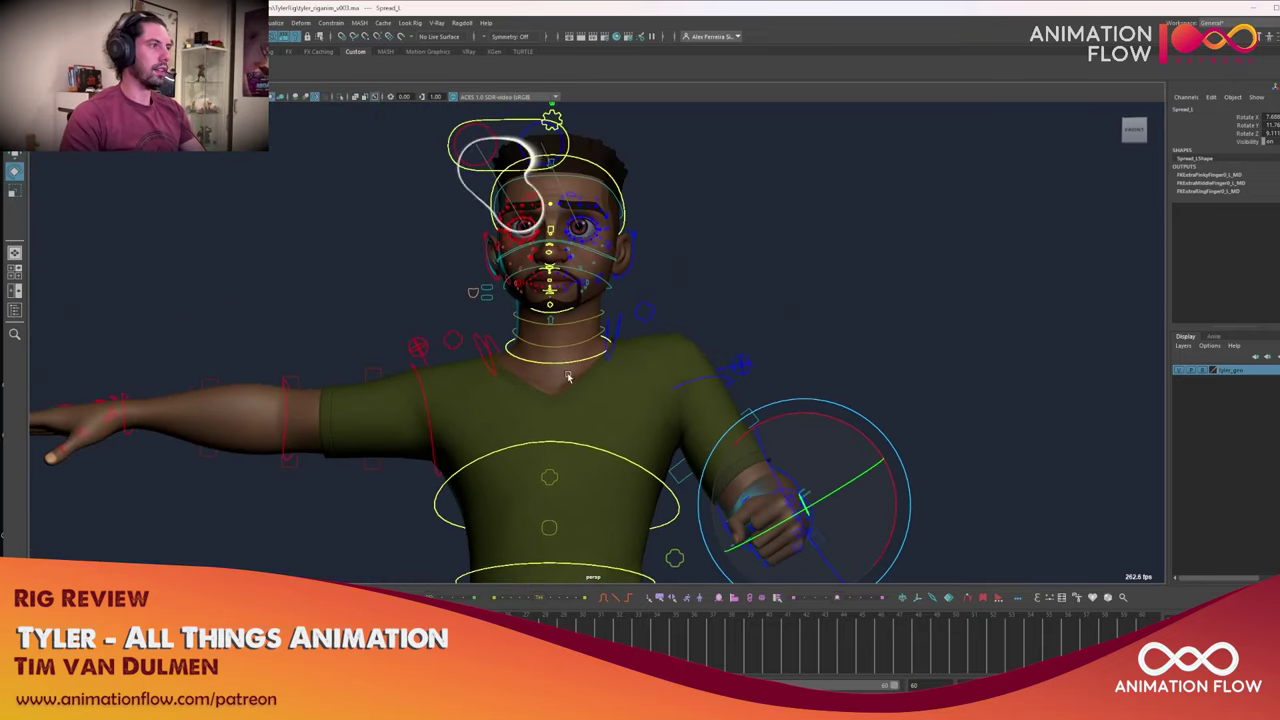
alt+right_drag(569, 374, 706, 337)
alt+middle_drag(706, 337, 728, 440)
alt+drag(668, 430, 618, 450)
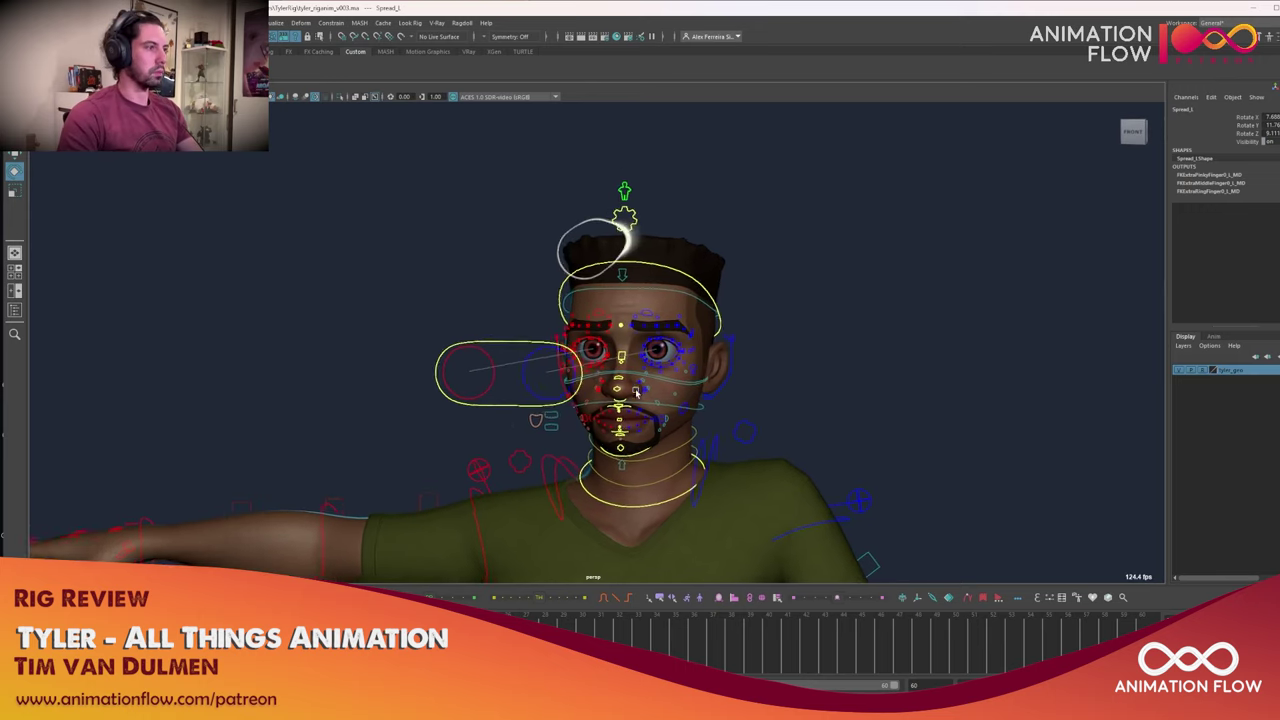
alt+right_drag(618, 450, 660, 489)
alt+middle_drag(660, 489, 647, 461)
click(620, 433)
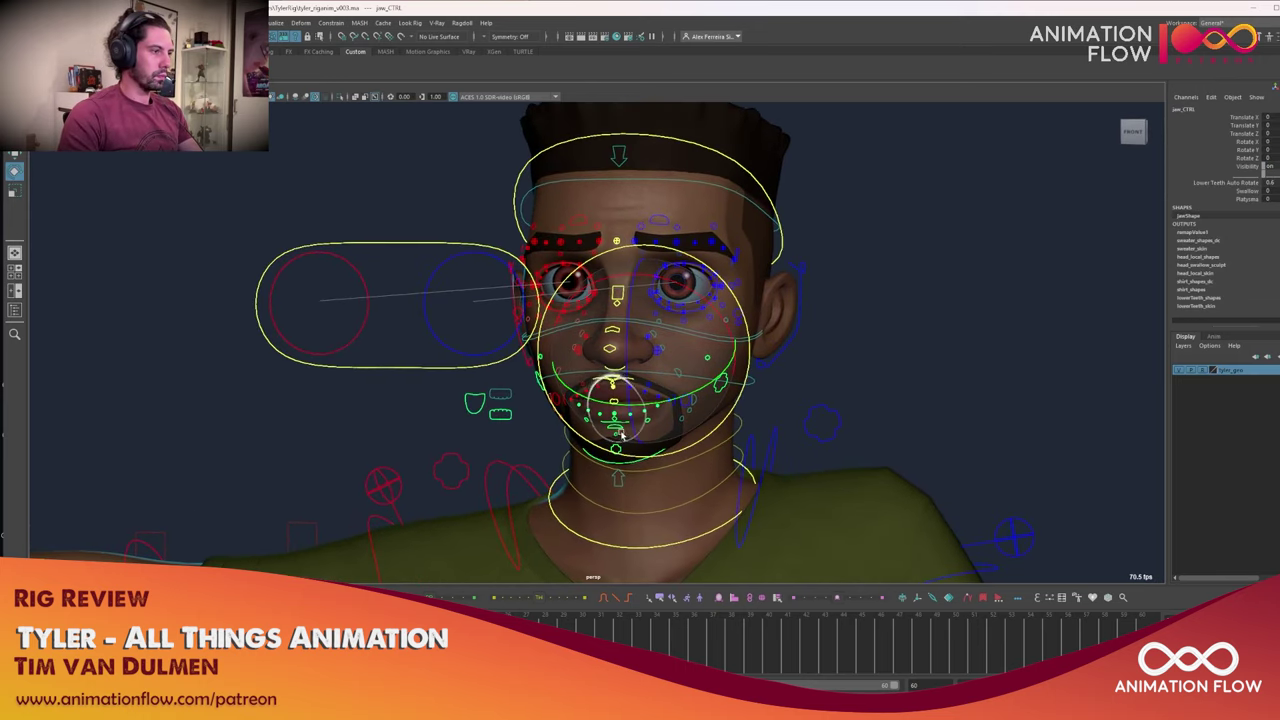
alt+drag(620, 385, 636, 345)
drag(636, 345, 624, 344)
drag(624, 344, 730, 420)
key(ctrl+z)
Raise the left mouth corner control to form a one-sided smile and check its shape from the side
click(715, 397)
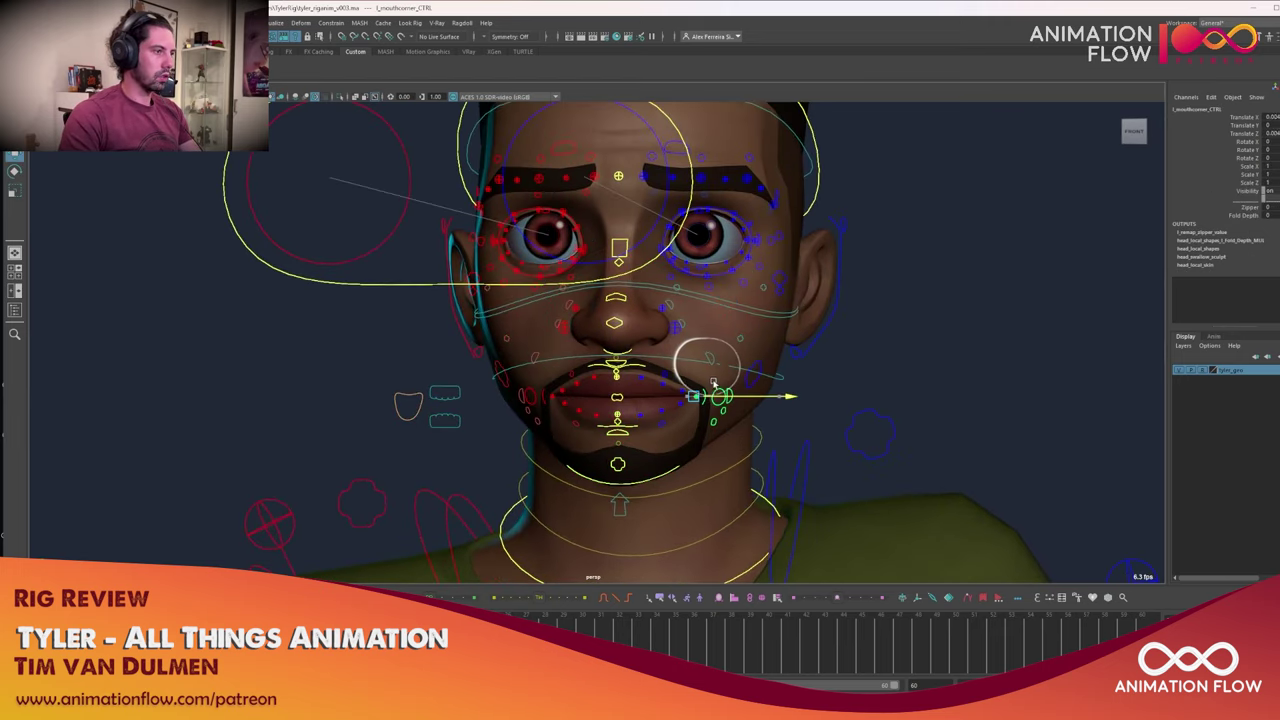
alt+drag(703, 364, 553, 390)
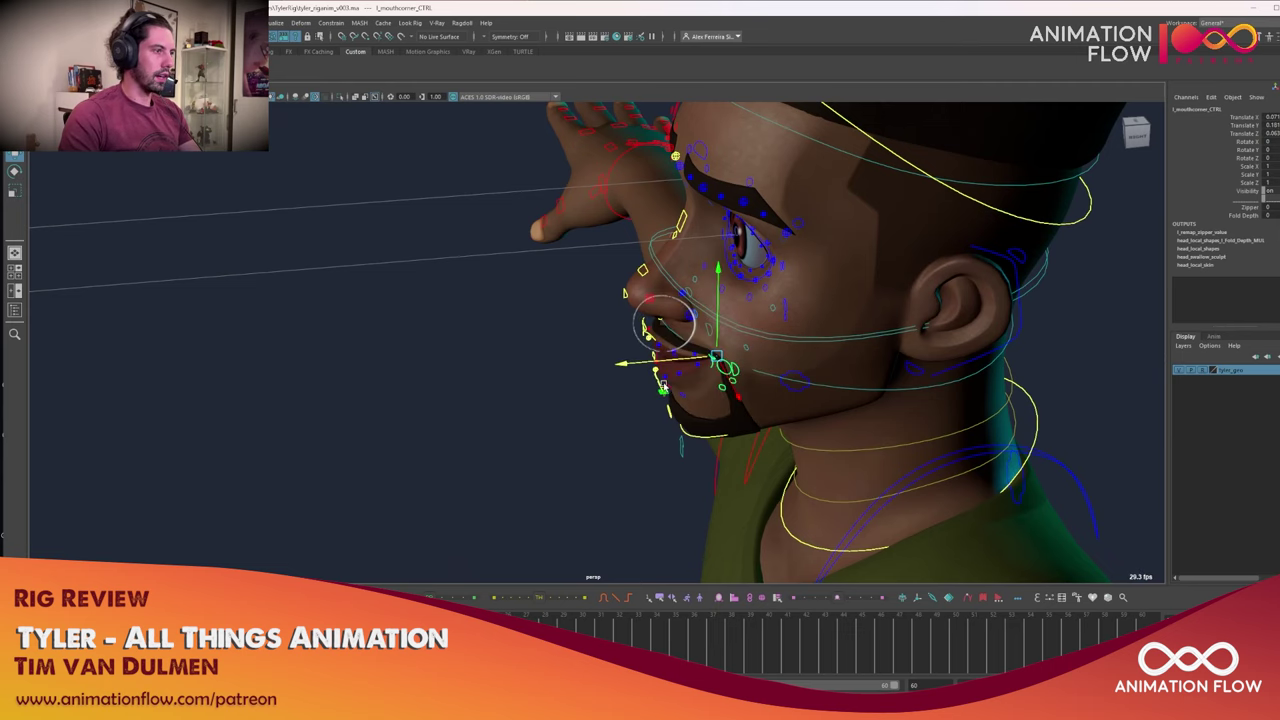
alt+drag(663, 387, 678, 426)
key(ctrl+z)
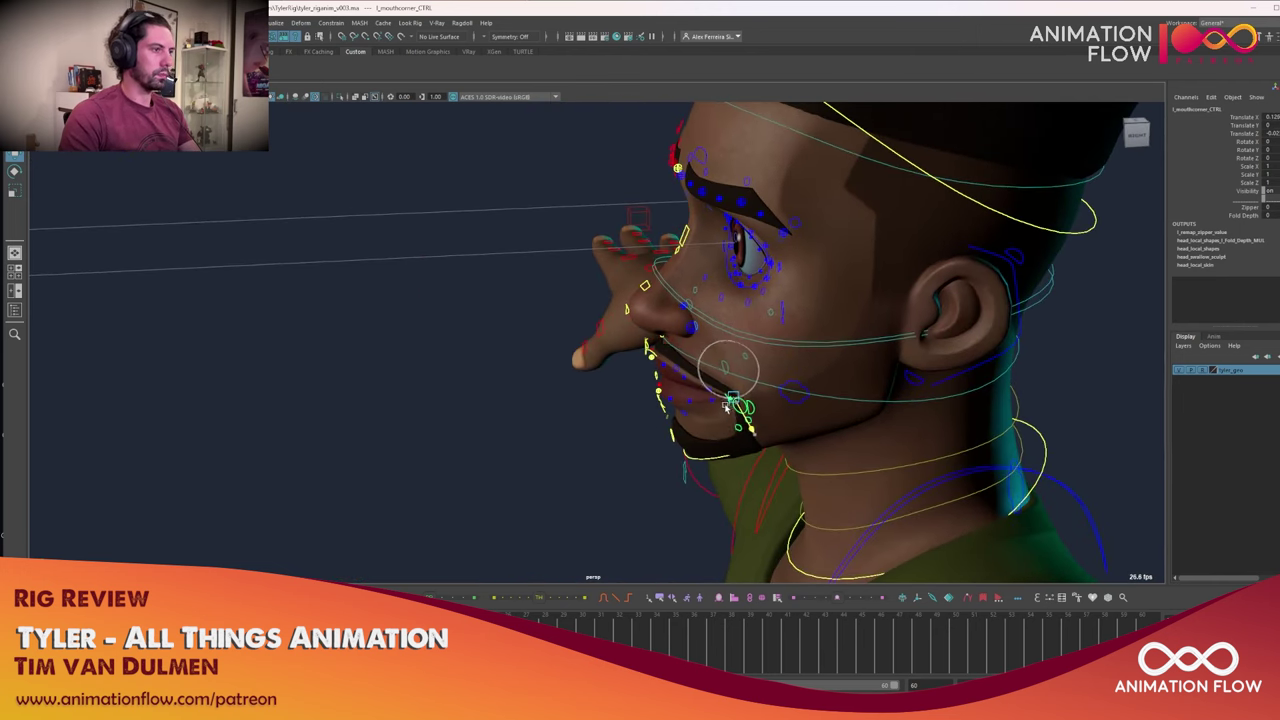
drag(726, 407, 732, 334)
alt+drag(708, 344, 690, 401)
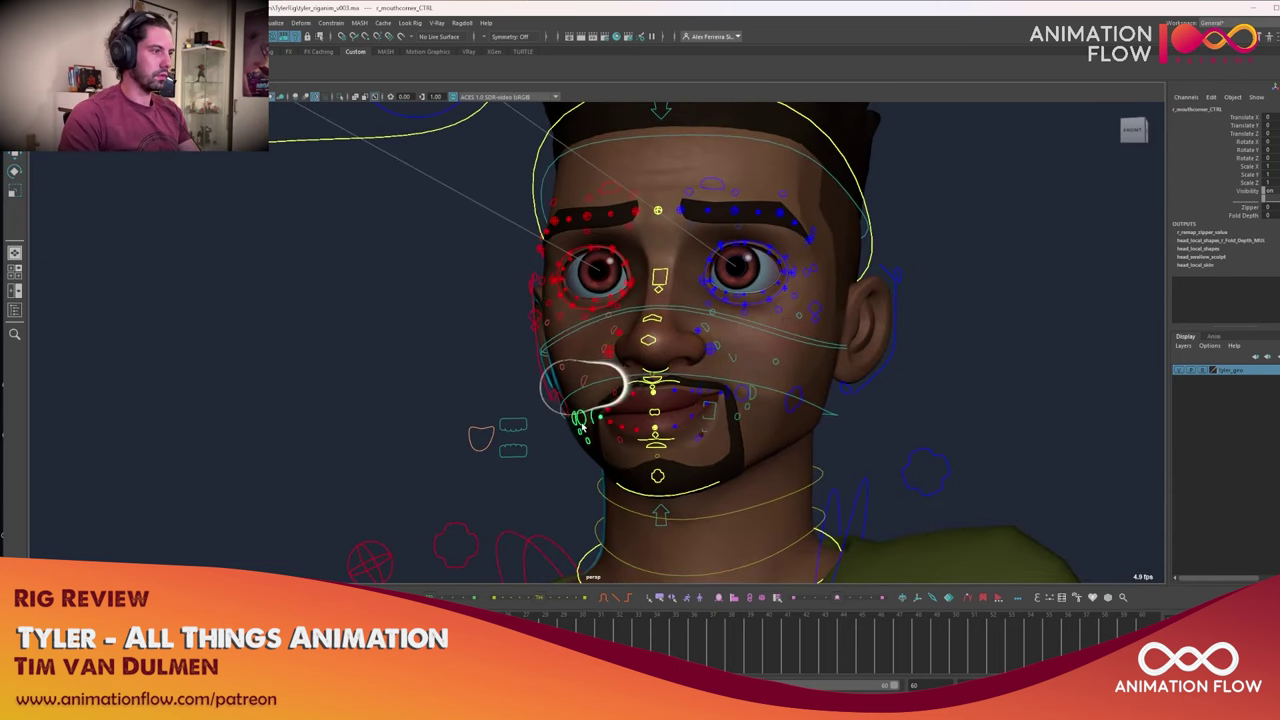
Try moving the second lower-lip tweak control on the right side of the mouth
alt+drag(582, 427, 619, 448)
click(638, 443)
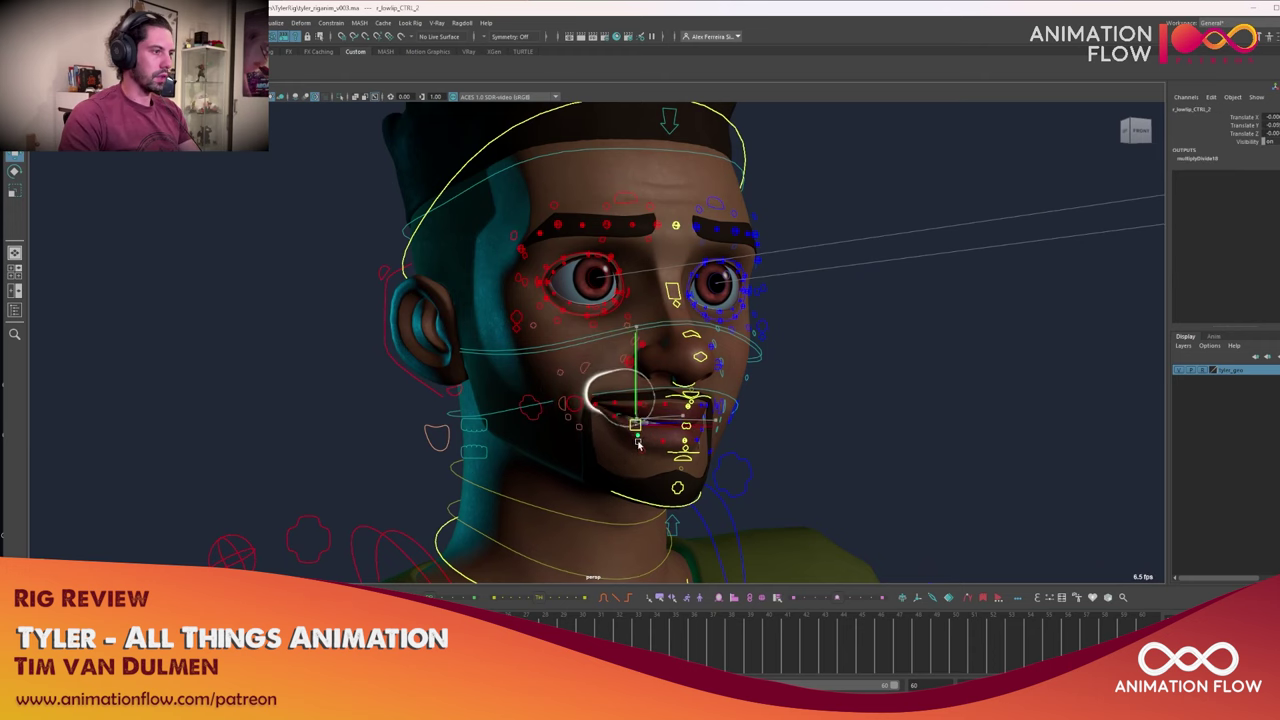
drag(644, 454, 647, 438)
alt+drag(647, 438, 602, 431)
Try moving the upper-lip, whole lower-lip and whole-mouth controls
click(668, 401)
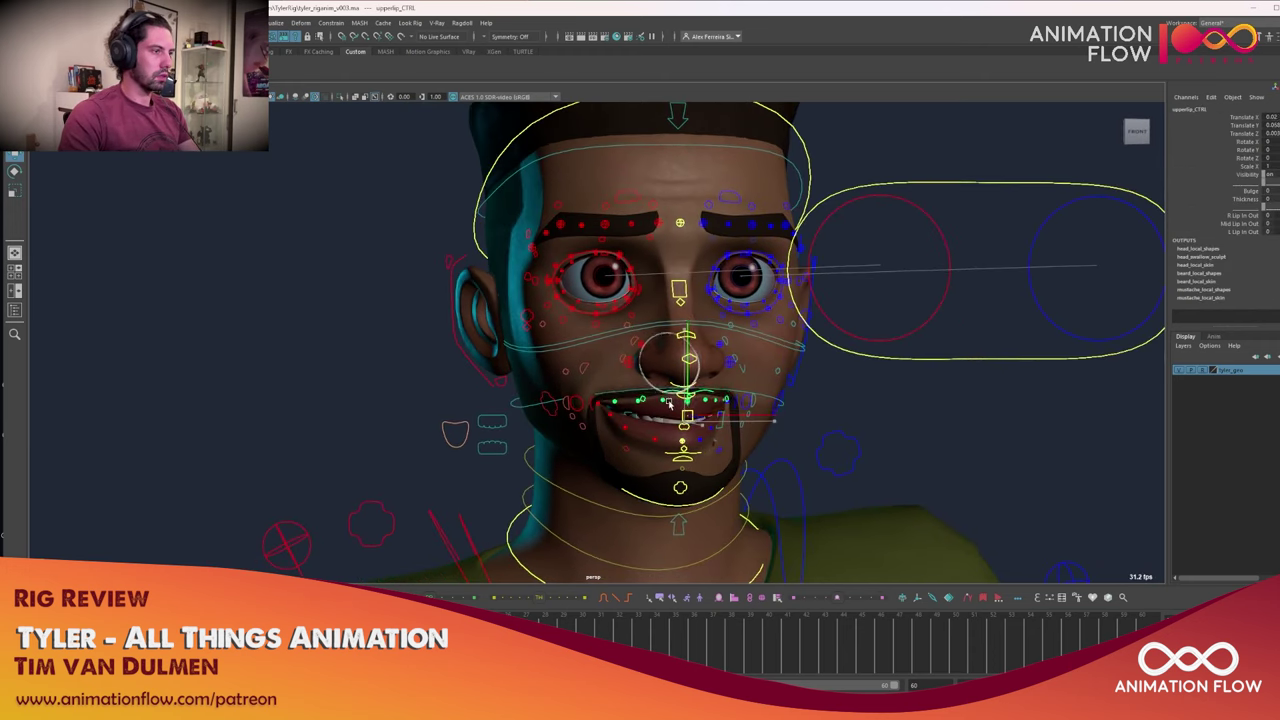
click(689, 461)
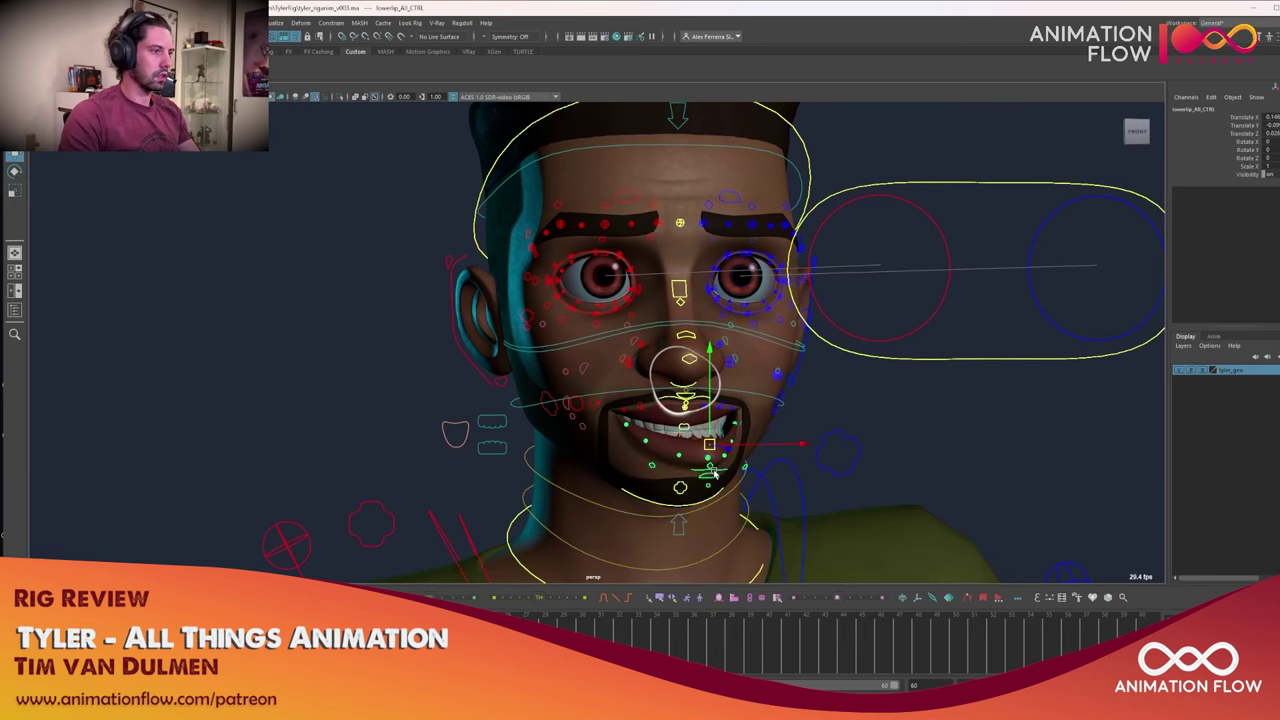
key(ctrl+z)
alt+drag(714, 472, 665, 440)
click(676, 423)
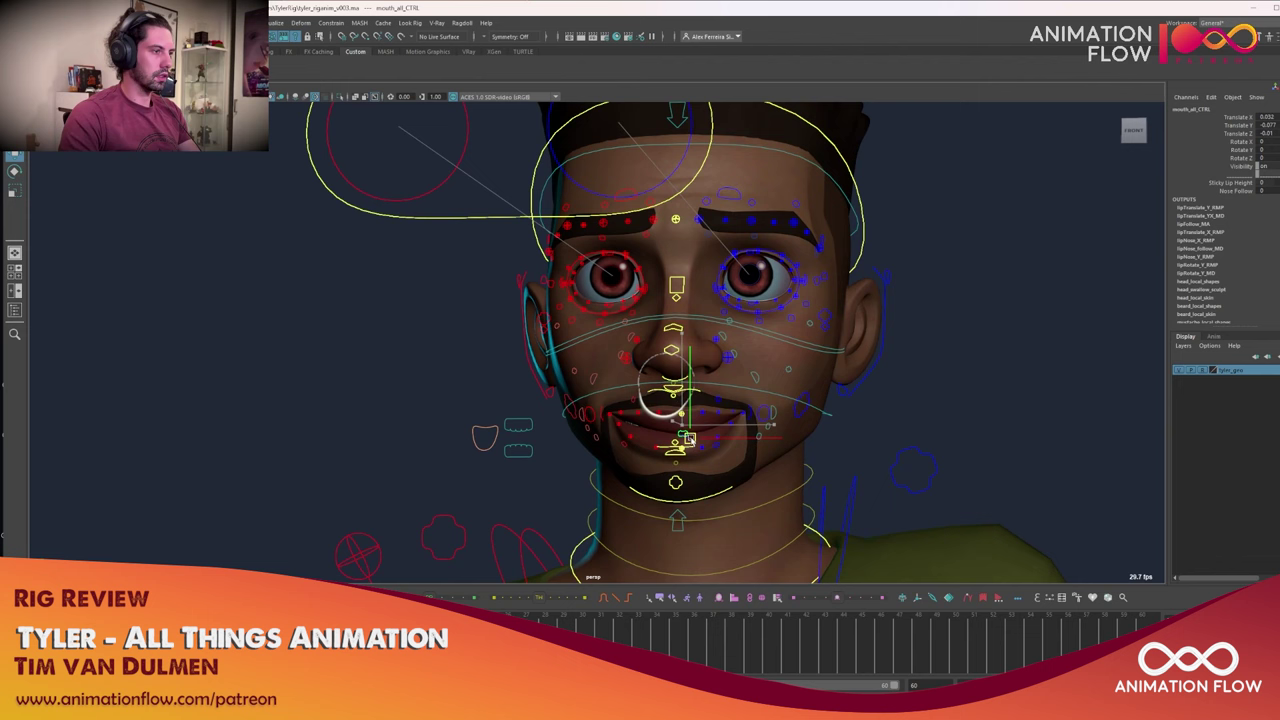
alt+drag(476, 434, 562, 385)
Try moving the arrow-shaped control below the chin sideways
click(681, 513)
key(w)
drag(680, 495, 644, 496)
key(ctrl+z)
key(q)
Try rotating the lower head end control around the mouth
click(517, 398)
key(e)
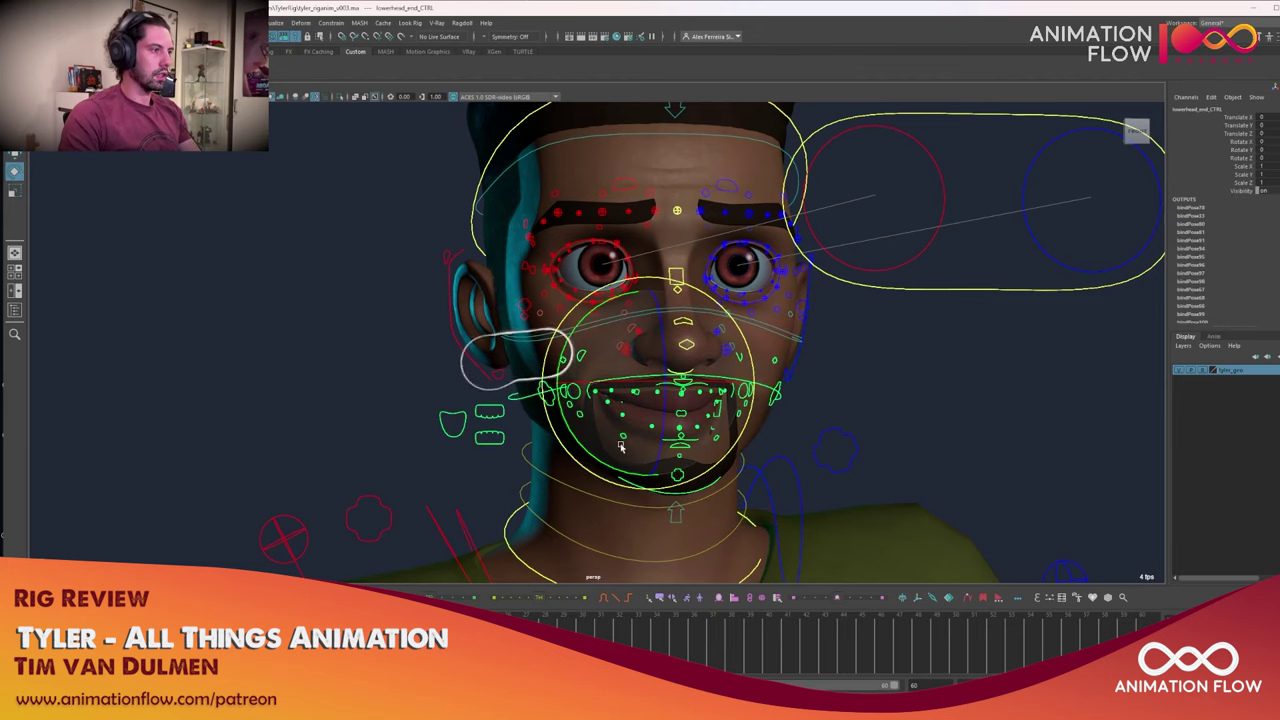
mouse_move(572, 352)
mouse_down()
mouse_move(588, 330)
mouse_move(580, 372)
mouse_move(568, 352)
mouse_up()
key(ctrl+z)
key(q)
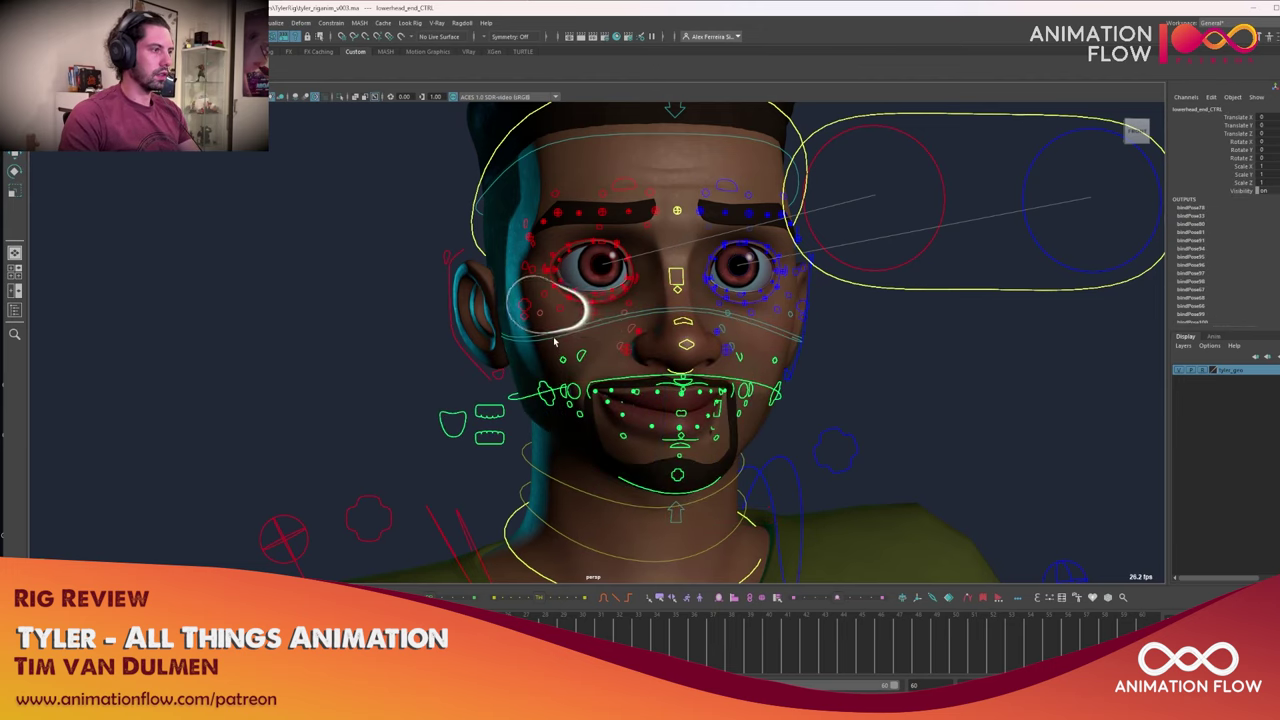
Try rotating the upper head control that carries the eyes and brows
click(592, 343)
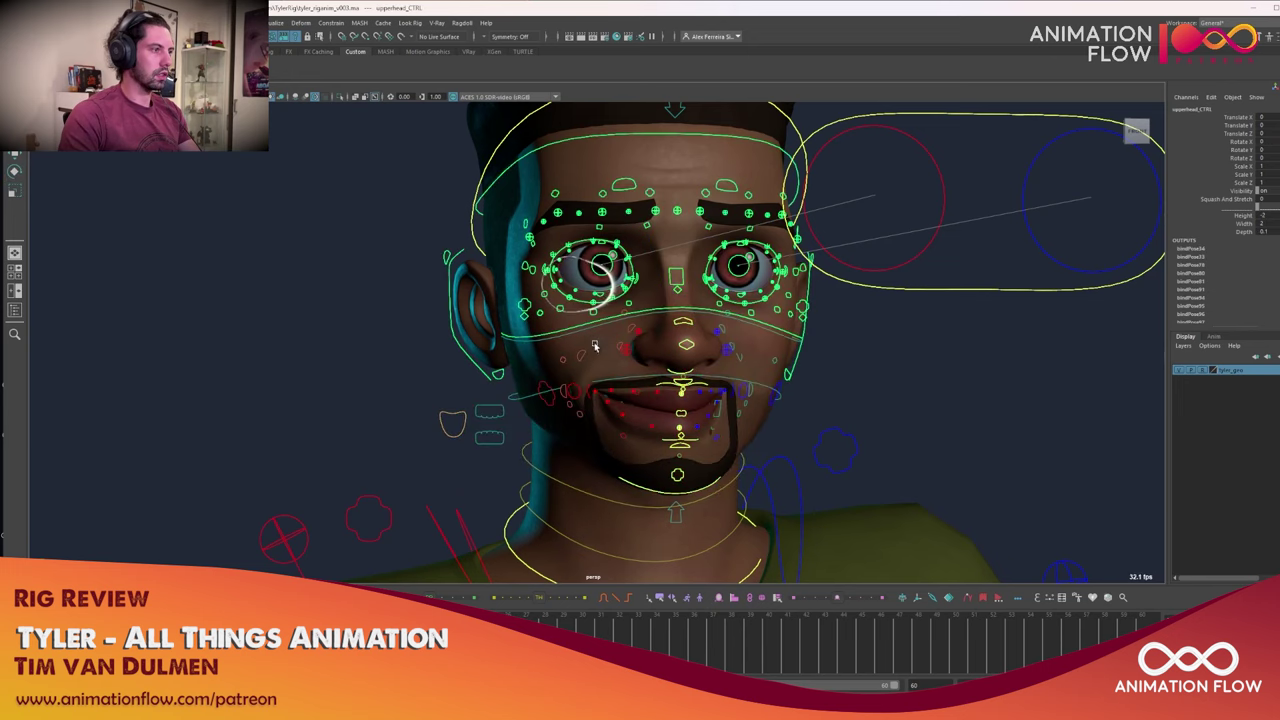
key(e)
mouse_move(652, 335)
mouse_down()
mouse_move(620, 354)
mouse_move(640, 343)
mouse_up()
key(ctrl+z)
alt+drag(690, 215, 645, 220)
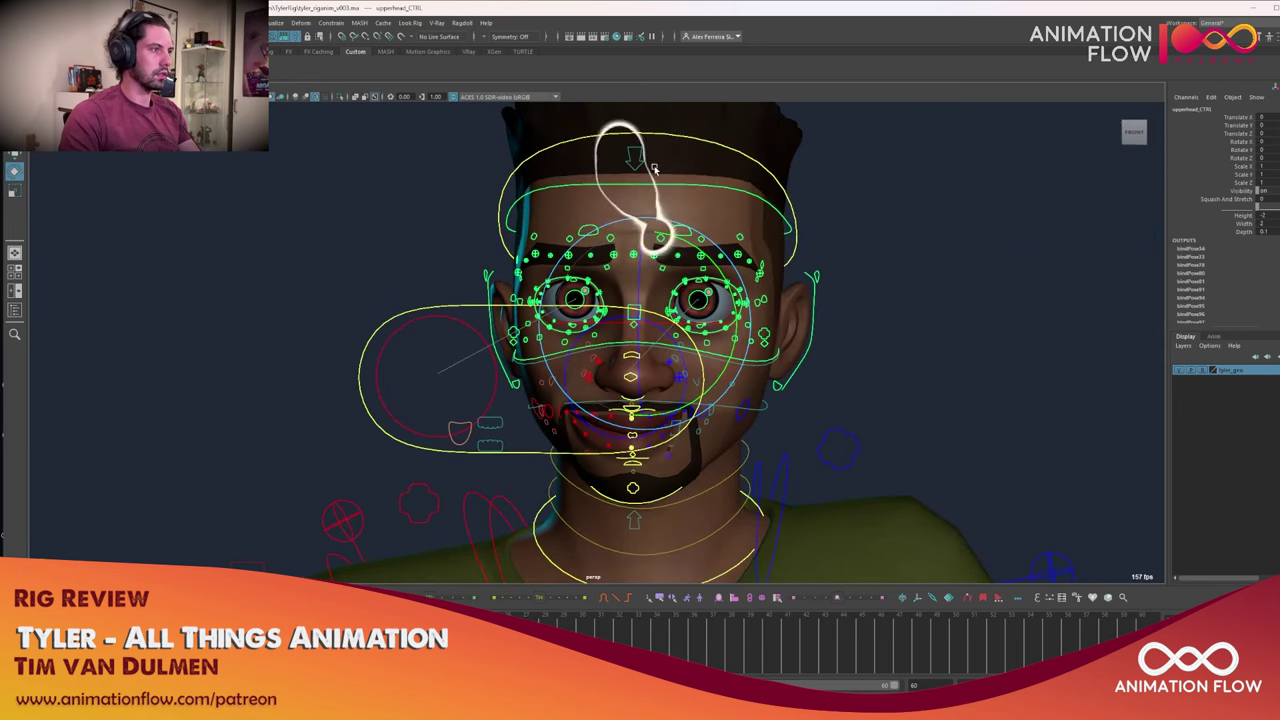
Select the upper head squash-and-stretch arrow, and try tilting the upper head control again
click(655, 168)
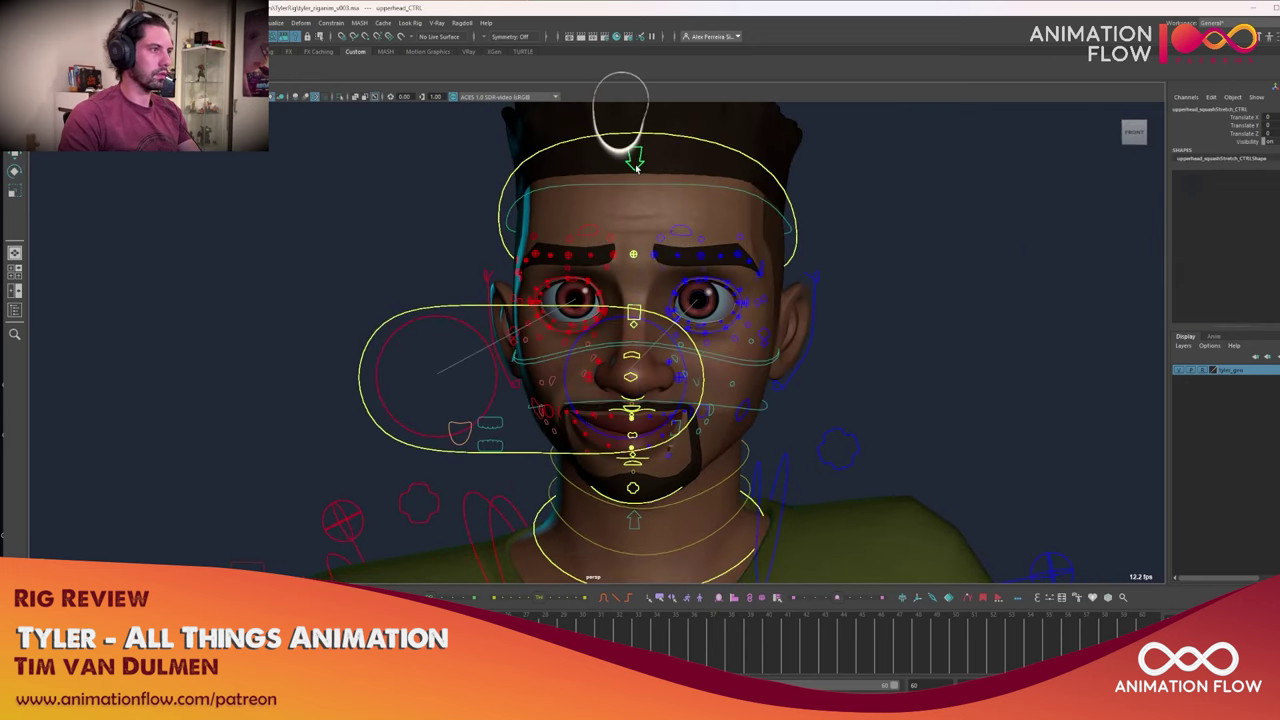
key(e)
click(737, 359)
drag(736, 304, 735, 318)
key(ctrl+z)
key(q)
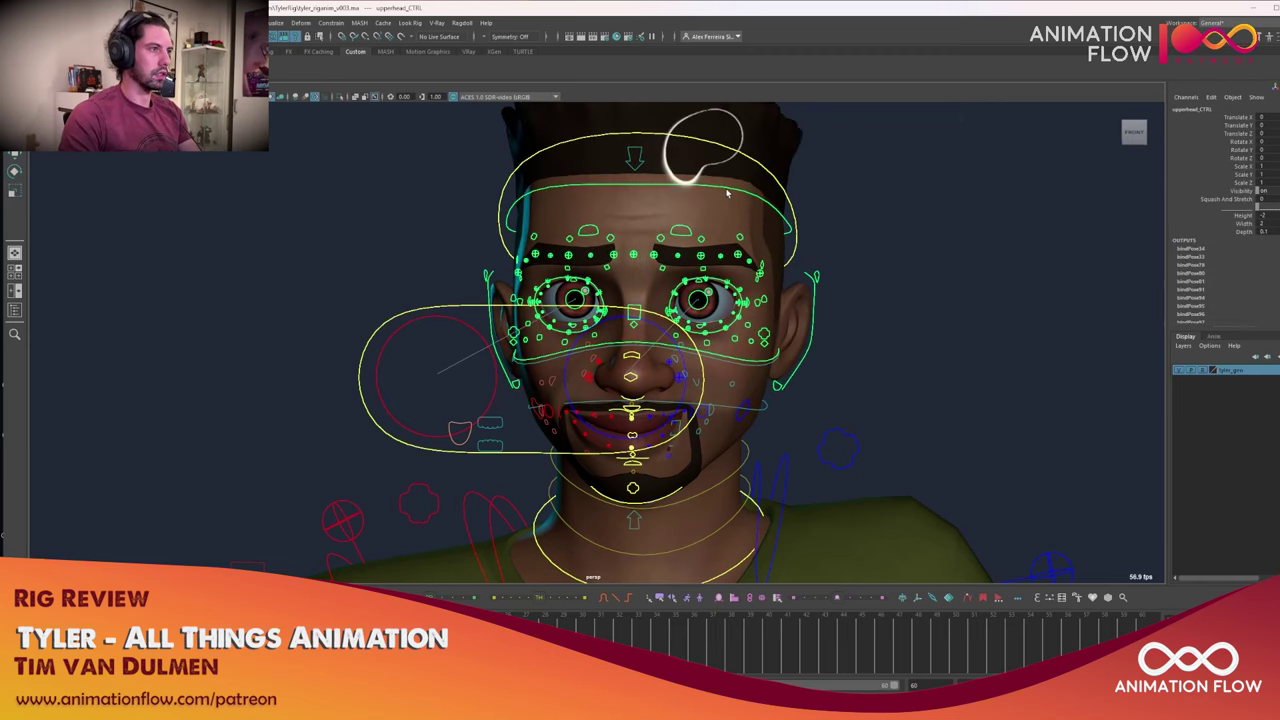
Try rotating and moving the upper head end control across the forehead
click(727, 189)
key(e)
drag(731, 214, 734, 221)
key(ctrl+z)
alt+middle_drag(683, 214, 662, 244)
key(w)
key(ctrl+z)
alt+middle_drag(681, 296, 683, 314)
alt+drag(742, 318, 700, 330)
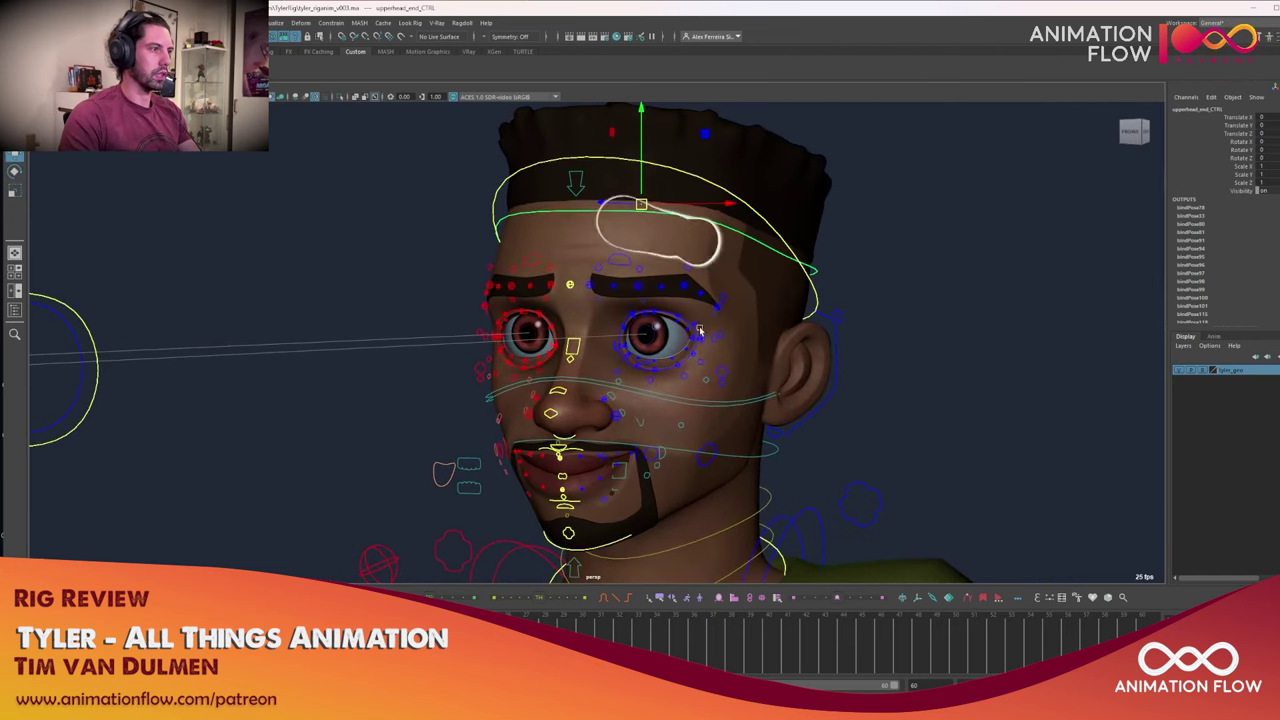
Select both whole-brow controls and try moving the eyebrows down together
key(q)
click(621, 264)
alt+drag(625, 272, 695, 298)
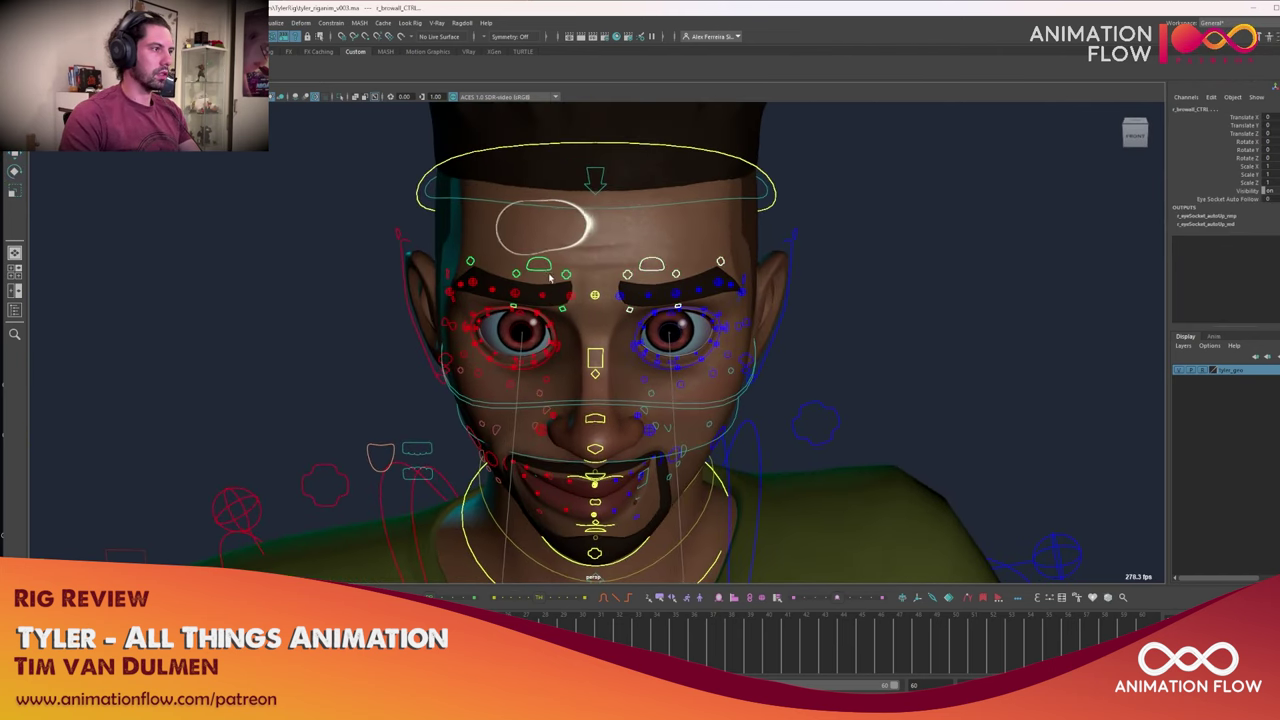
alt+drag(549, 279, 558, 263)
middle_drag(530, 250, 532, 300)
key(ctrl+z)
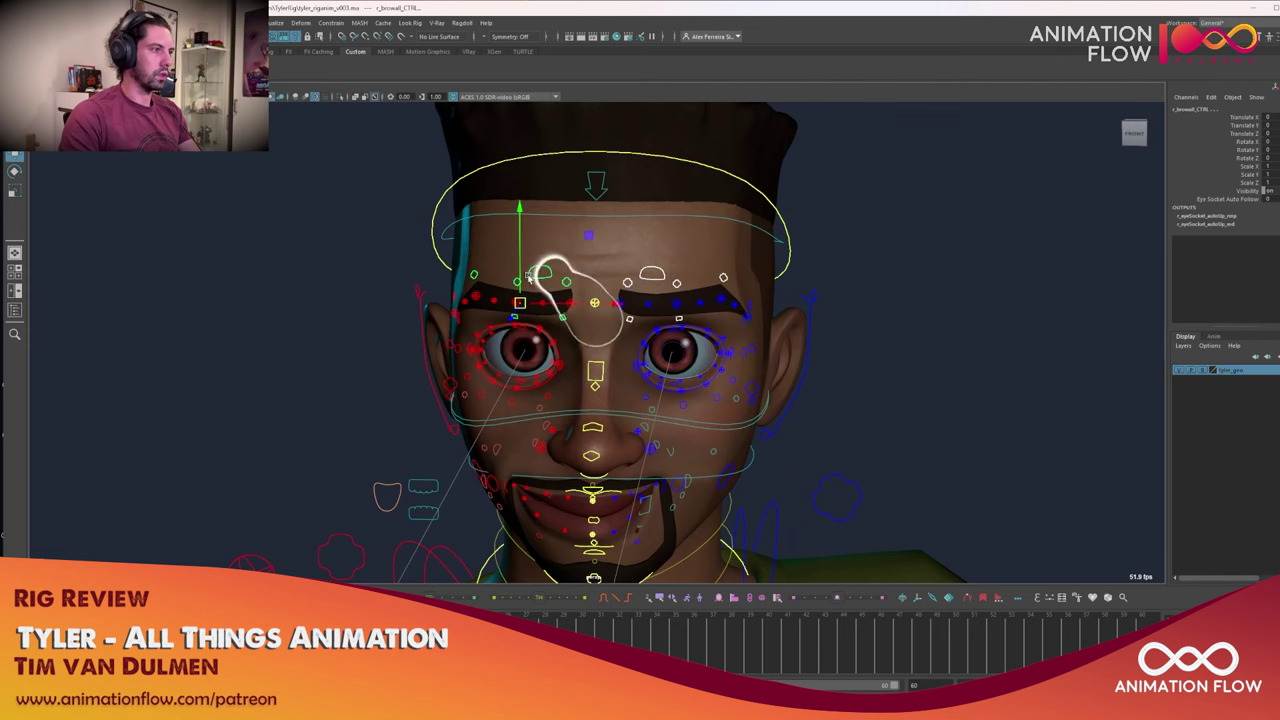
Lower both whole-brow controls to about -0.12 in Y and rotate them about -13.4 degrees in Z
mouse_move(521, 255)
mouse_down()
mouse_move(523, 299)
mouse_move(518, 268)
mouse_up()
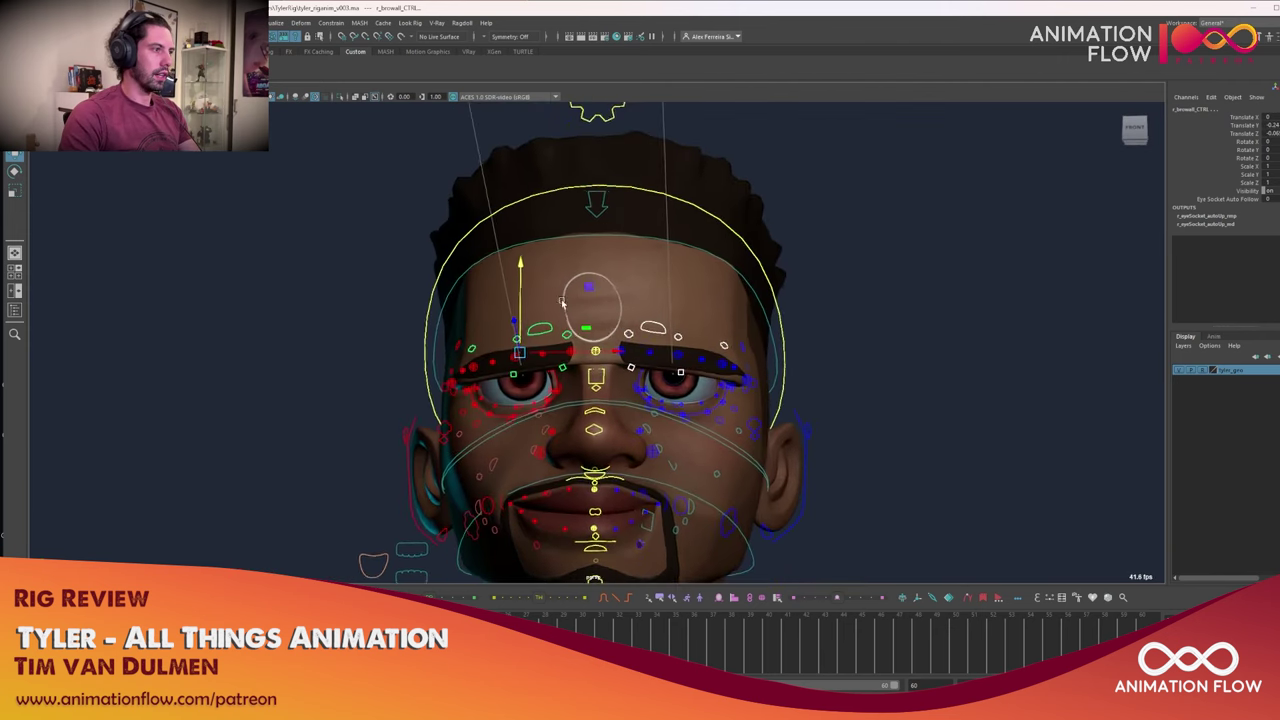
alt+right_drag(500, 270, 535, 272)
key(ctrl+z)
alt+drag(460, 270, 533, 304)
key(e)
drag(490, 429, 475, 415)
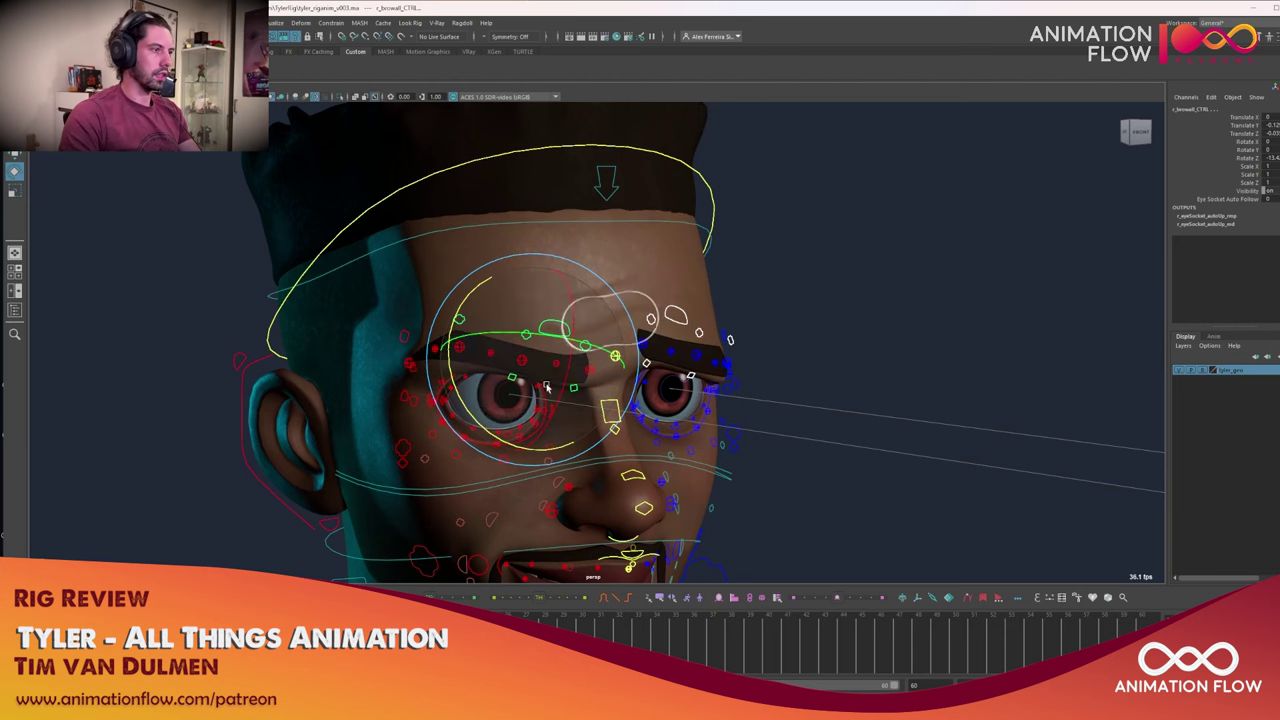
Rotate the left whole-brow control on its own so its inner end angles down into a frown
alt+drag(546, 384, 490, 377)
key(q)
click(660, 325)
key(e)
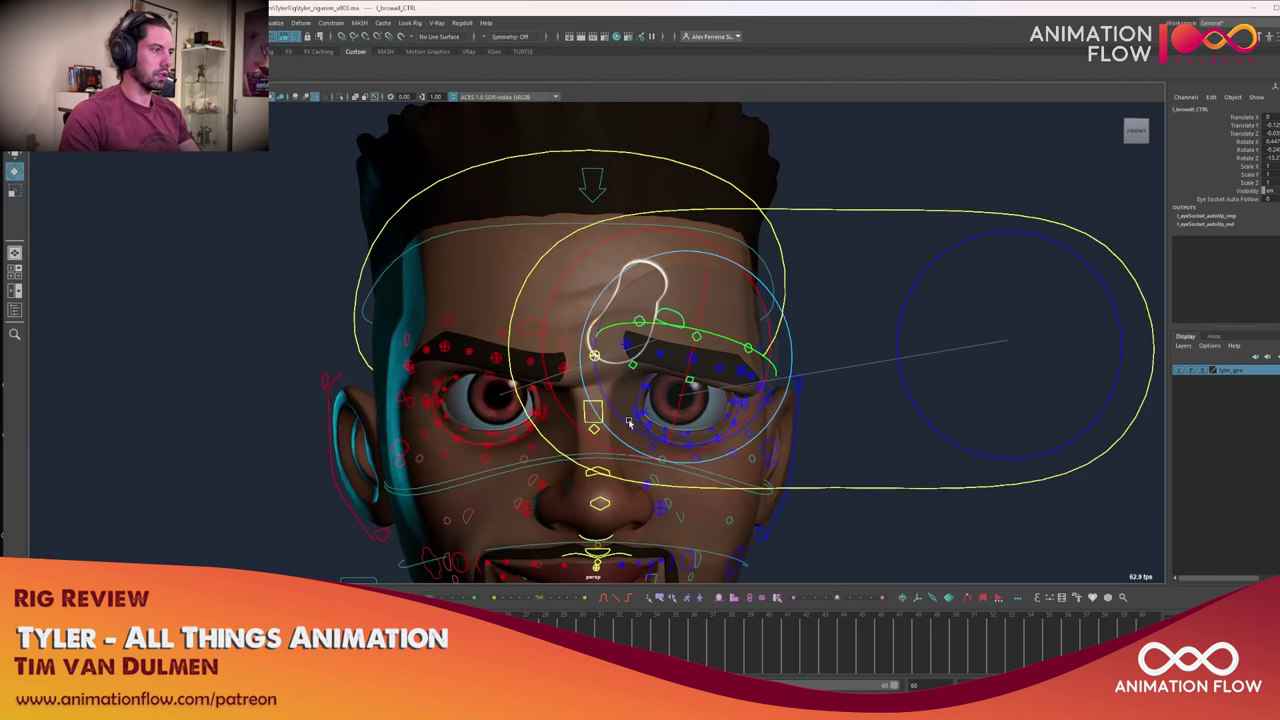
drag(628, 423, 635, 375)
Lower the innermost left brow tweak control to about -0.07 in Y and raise the fifth one to about 0.06
key(w)
click(590, 372)
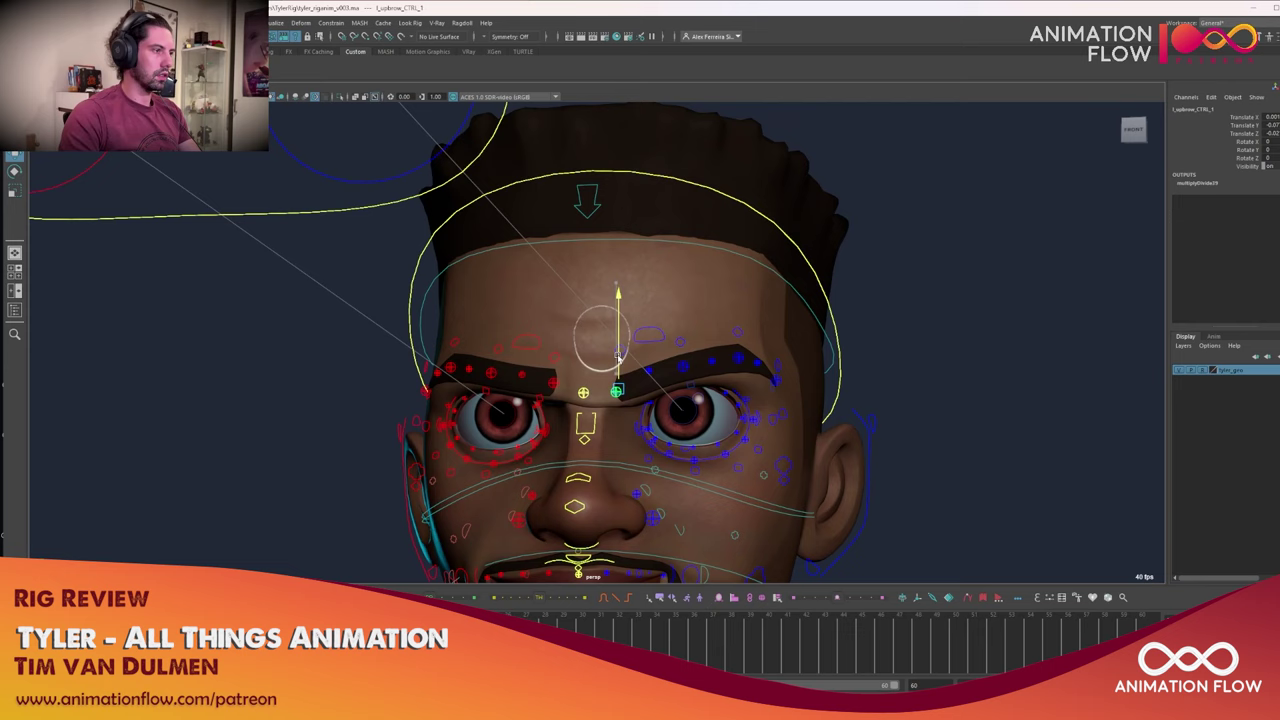
key(q)
click(649, 371)
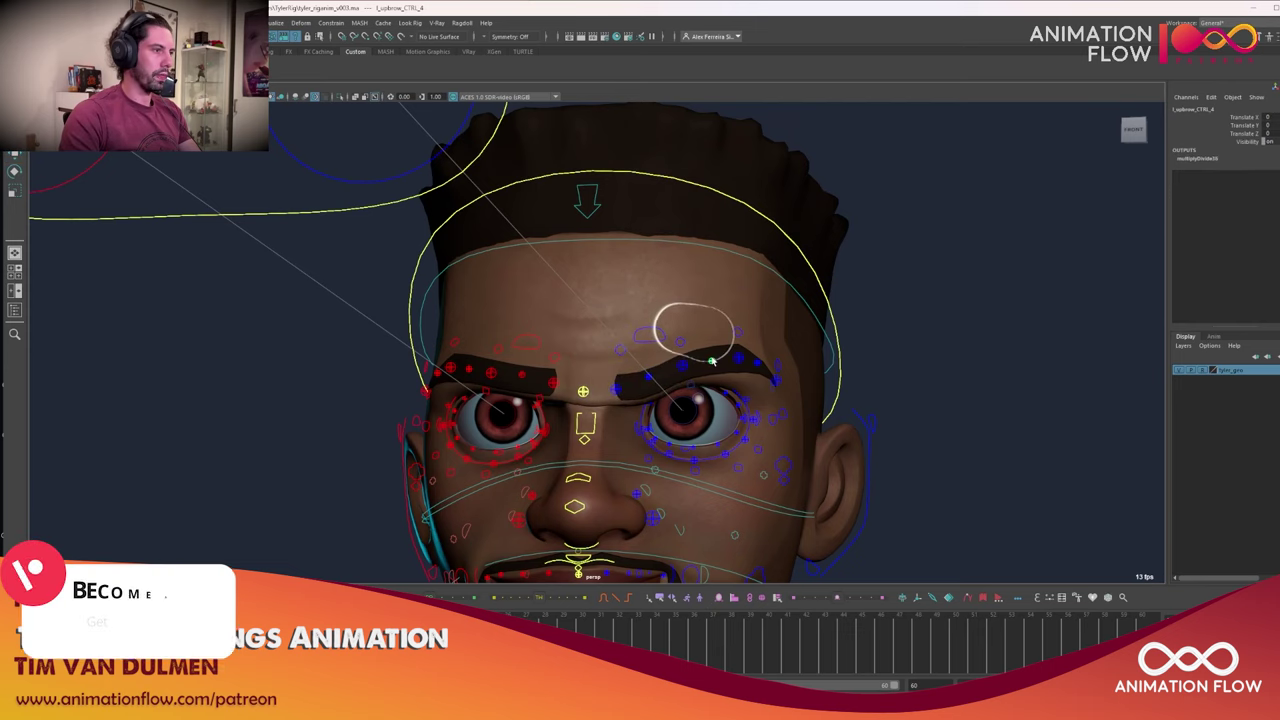
click(735, 330)
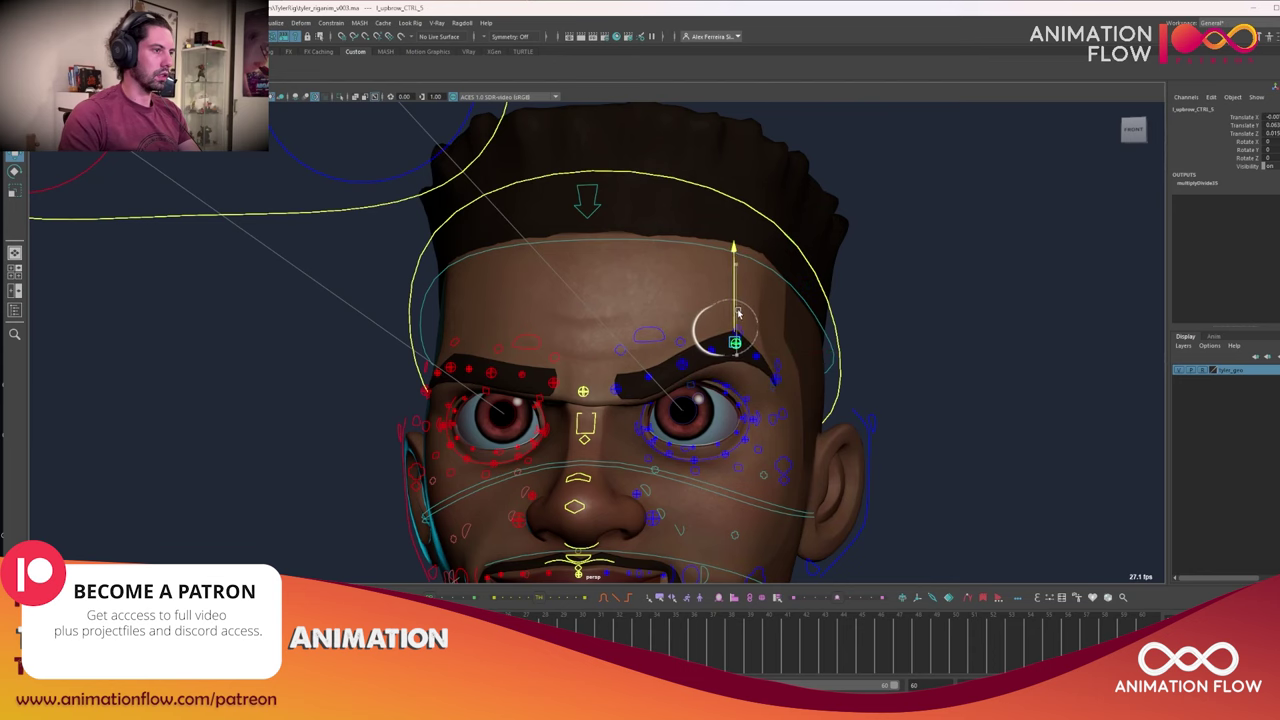
alt+drag(725, 338, 729, 339)
Refine the middle of the left eyebrow with its third brow control, mid control and mid tweak control
key(q)
click(688, 372)
click(685, 366)
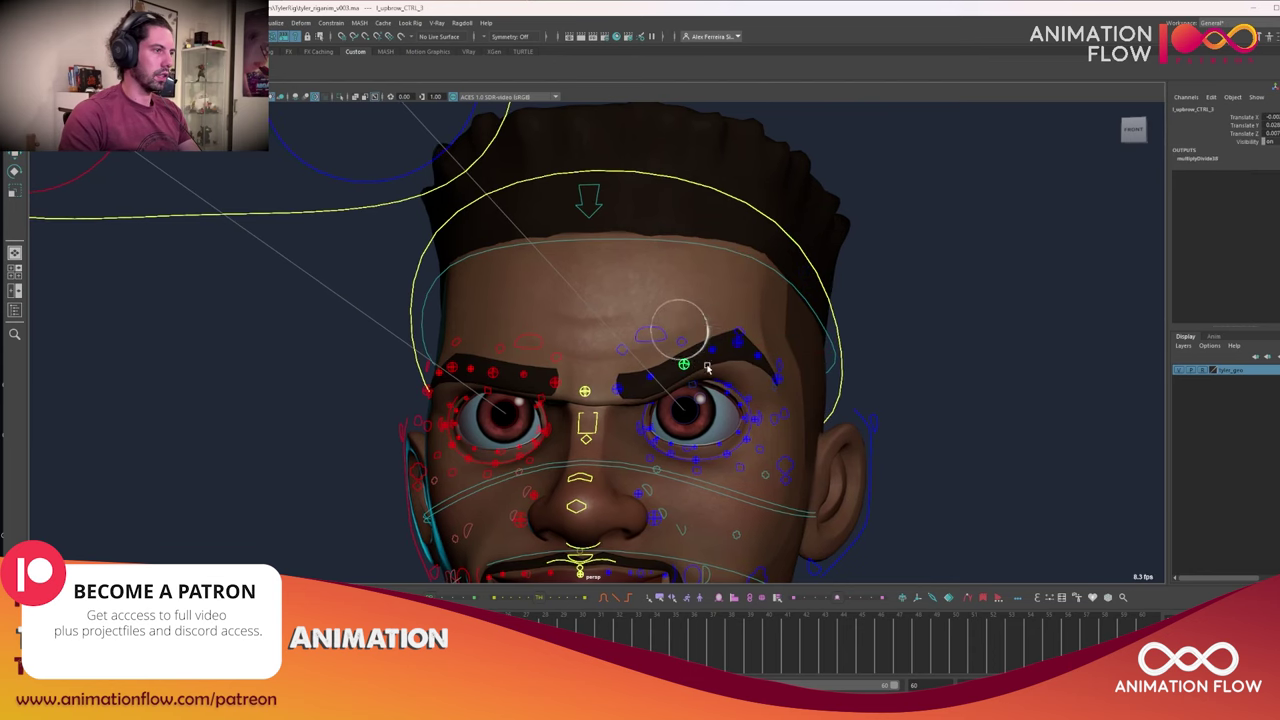
key(e)
click(681, 318)
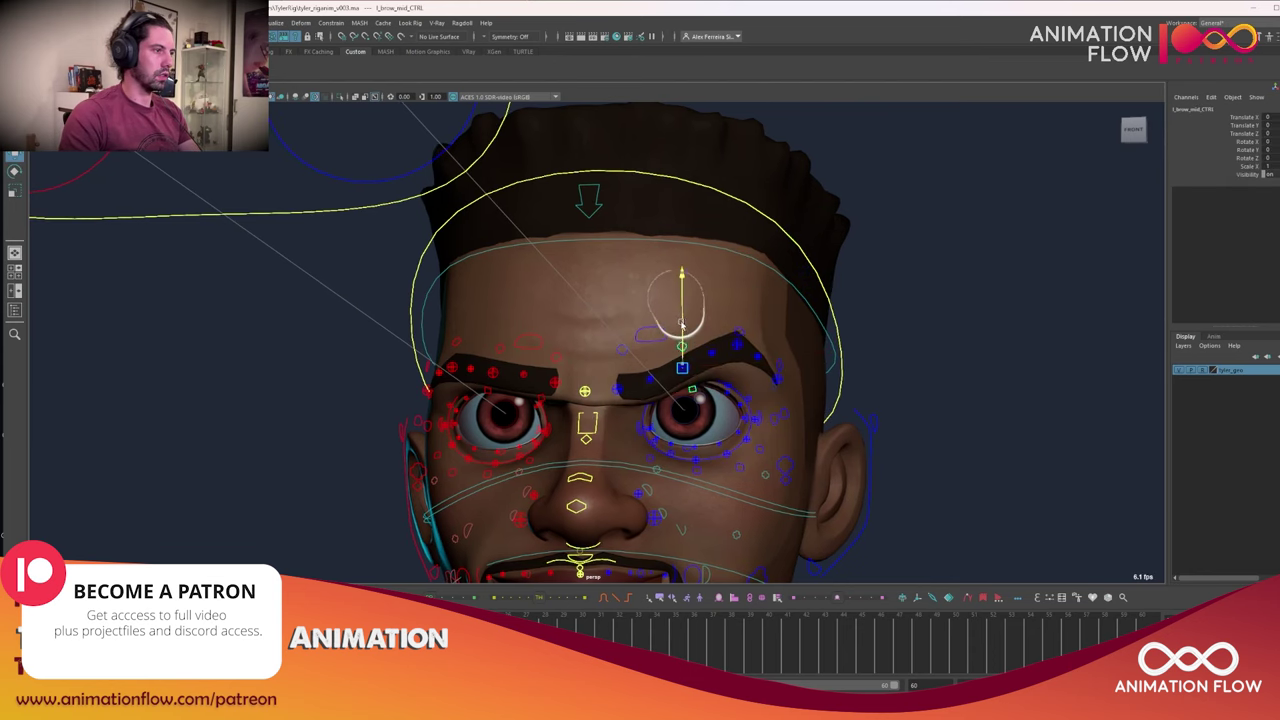
click(687, 393)
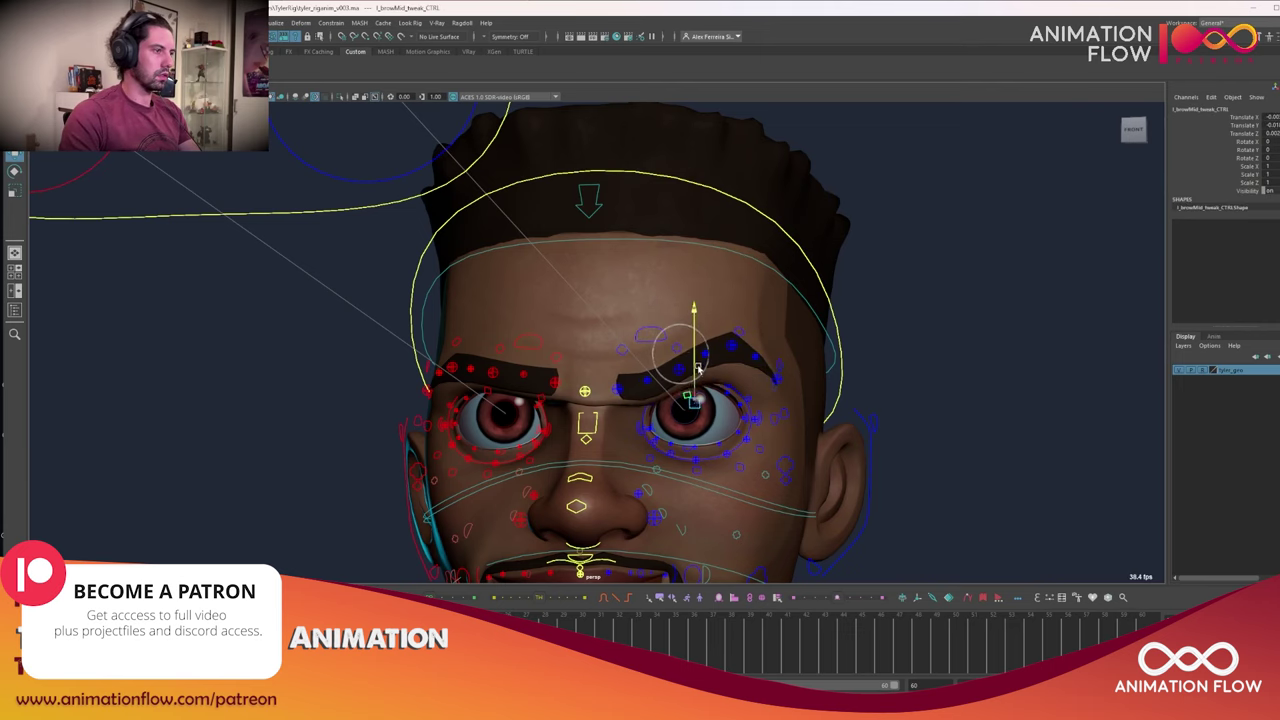
Adjust the height of the center brow control between the eyebrows
alt+drag(688, 372, 598, 375)
click(602, 404)
click(596, 336)
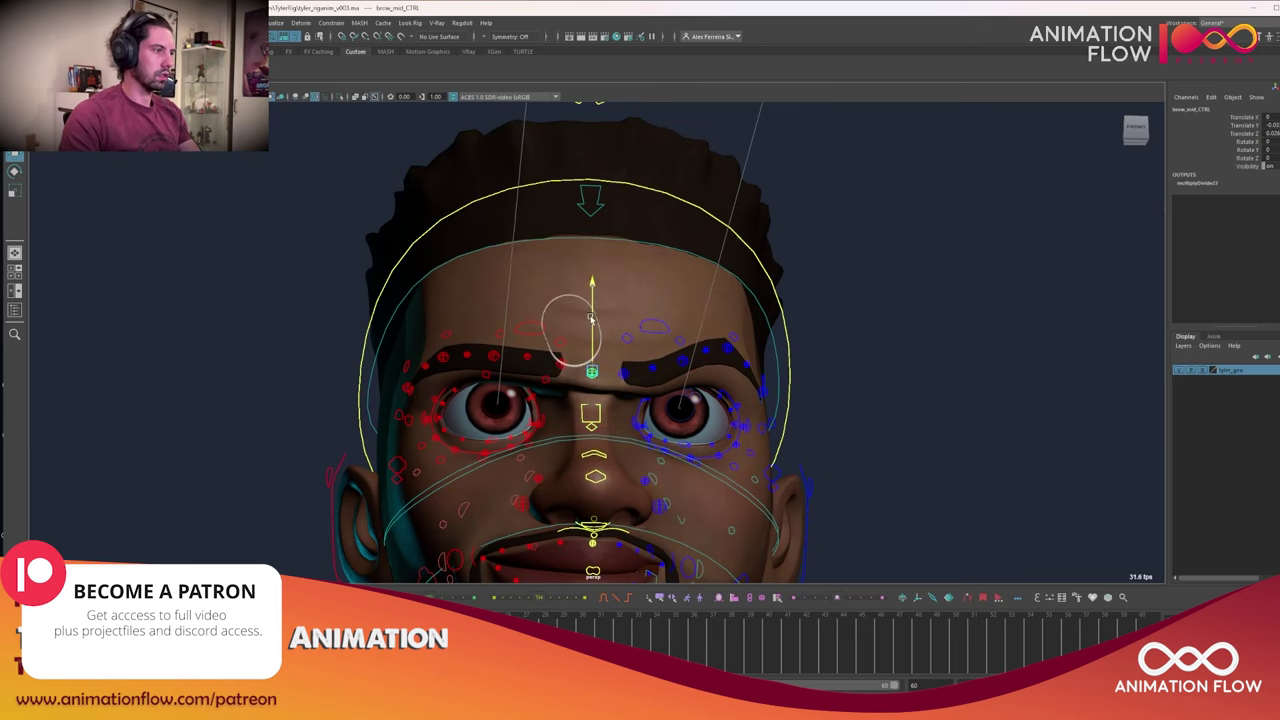
drag(590, 298, 590, 294)
Select the whole left lower-lid control, and try rotating the left eye master control
alt+drag(588, 310, 796, 408)
click(666, 365)
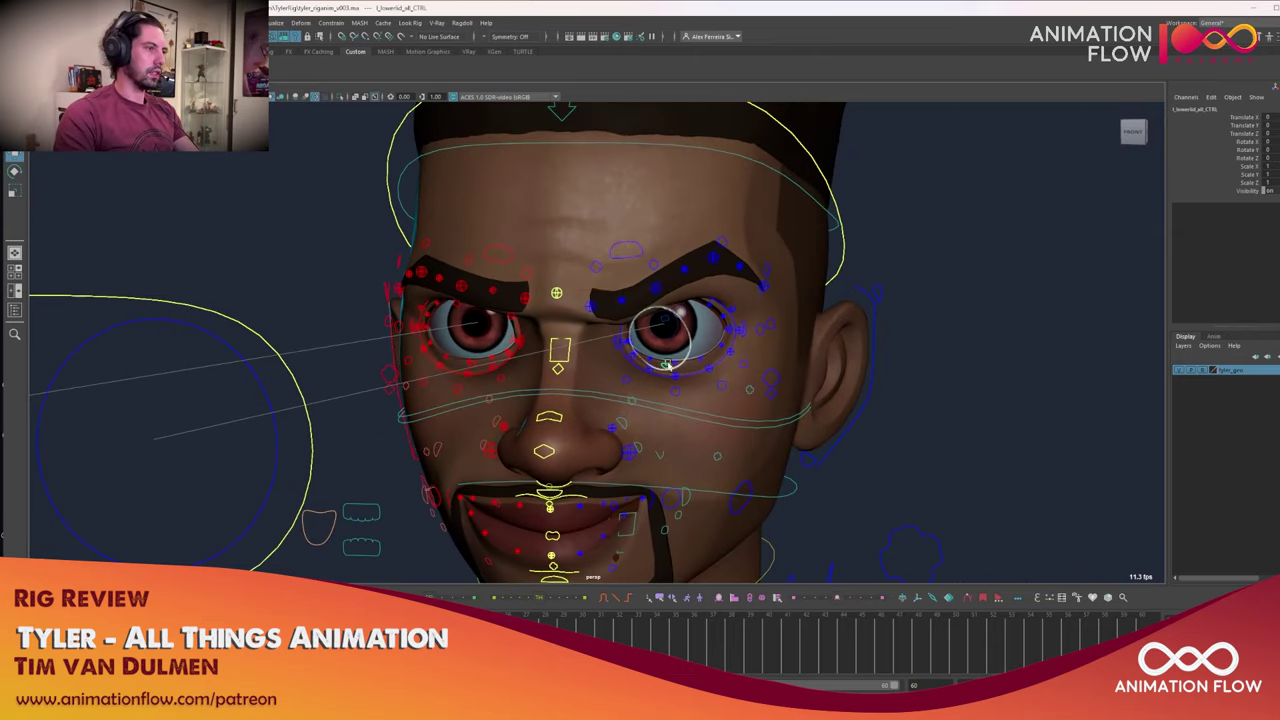
alt+drag(670, 322, 645, 345)
click(670, 379)
key(e)
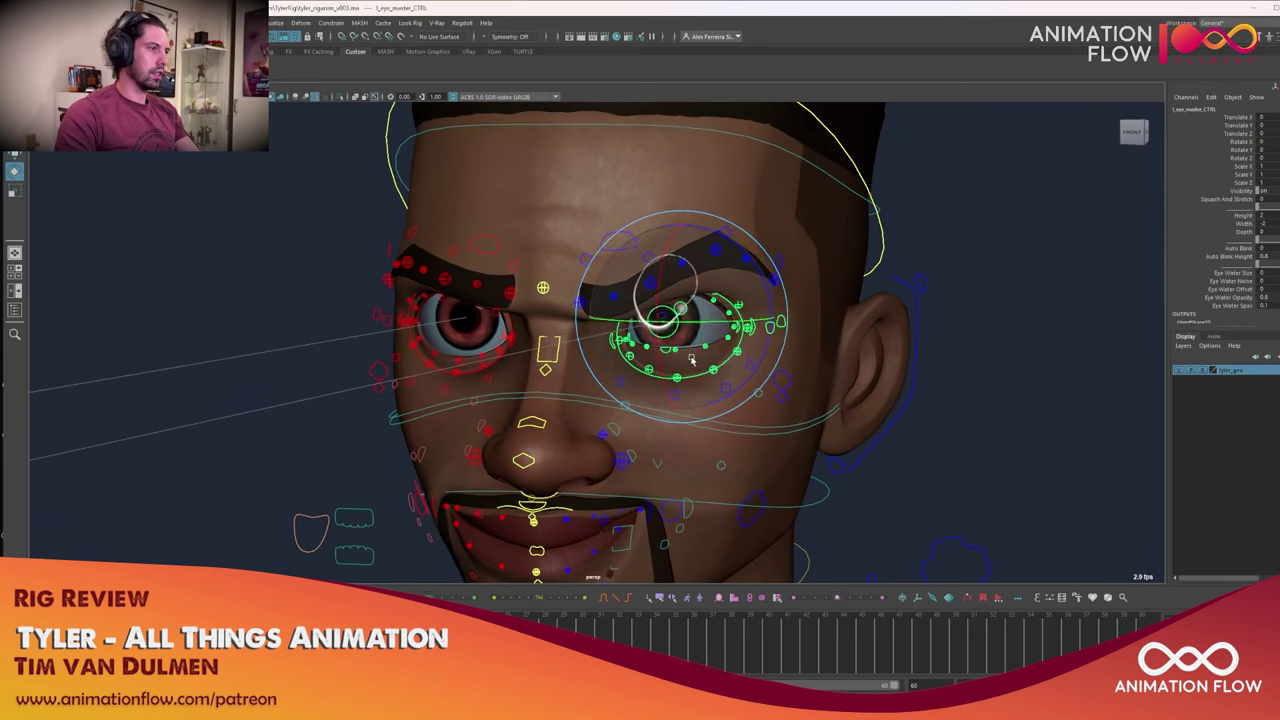
key(ctrl+z)
mouse_move(714, 366)
alt+mouse_down()
mouse_move(700, 362)
mouse_move(712, 366)
alt+mouse_up()
alt+right_drag(712, 366, 817, 417)
alt+drag(709, 378, 726, 383)
key(q)
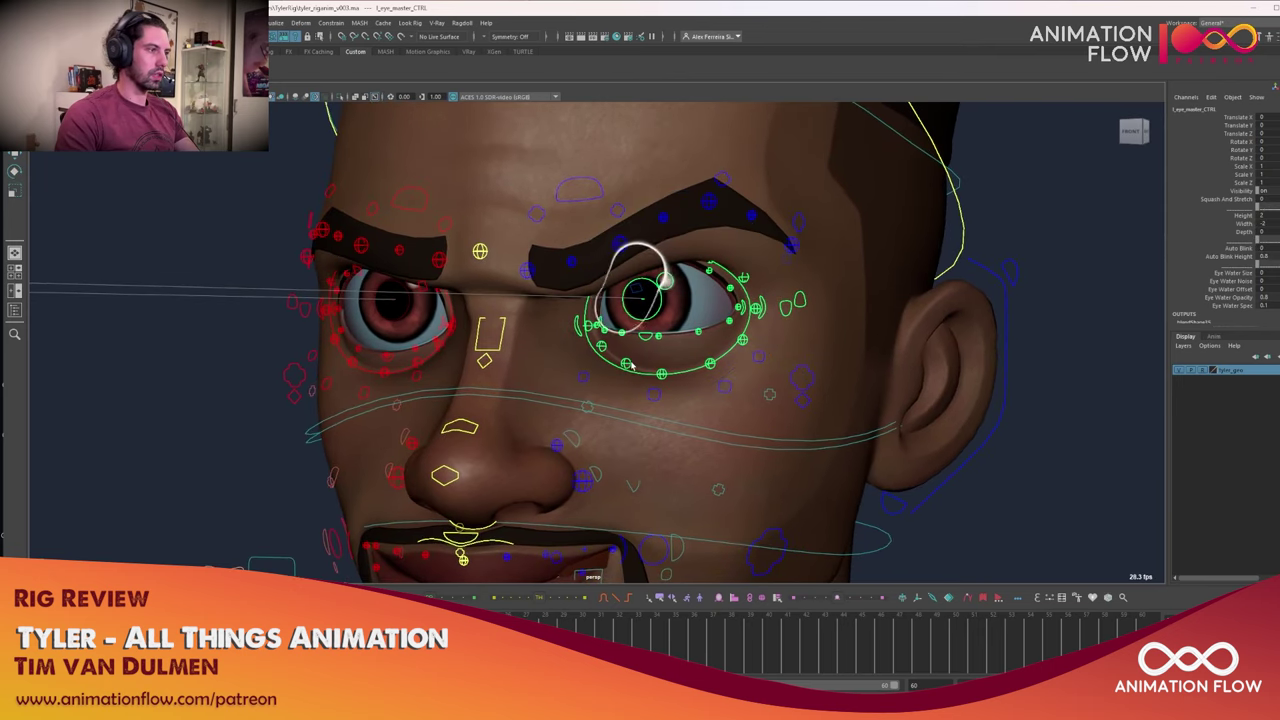
Raise the left middle squint control below the eye to about 0.09 in Y
click(625, 361)
key(w)
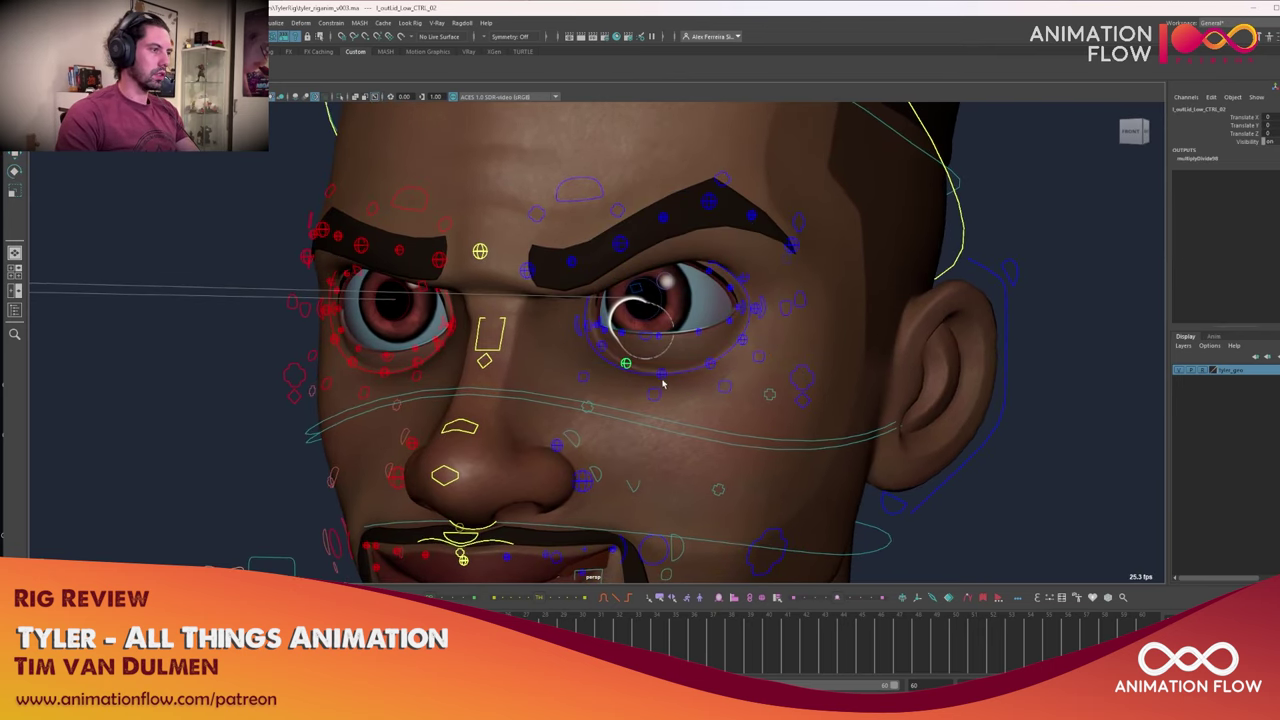
click(662, 383)
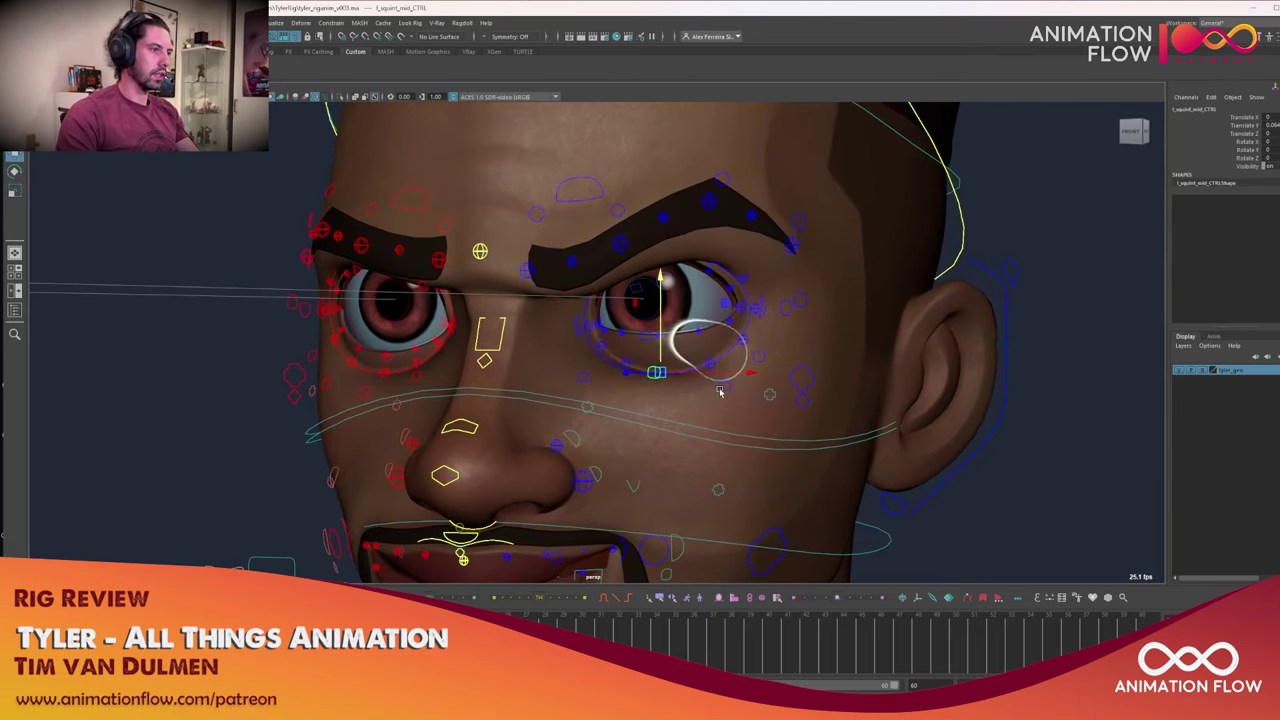
Adjust the third outer lower-lid control of the left eye to about 0.04 in Y
click(661, 374)
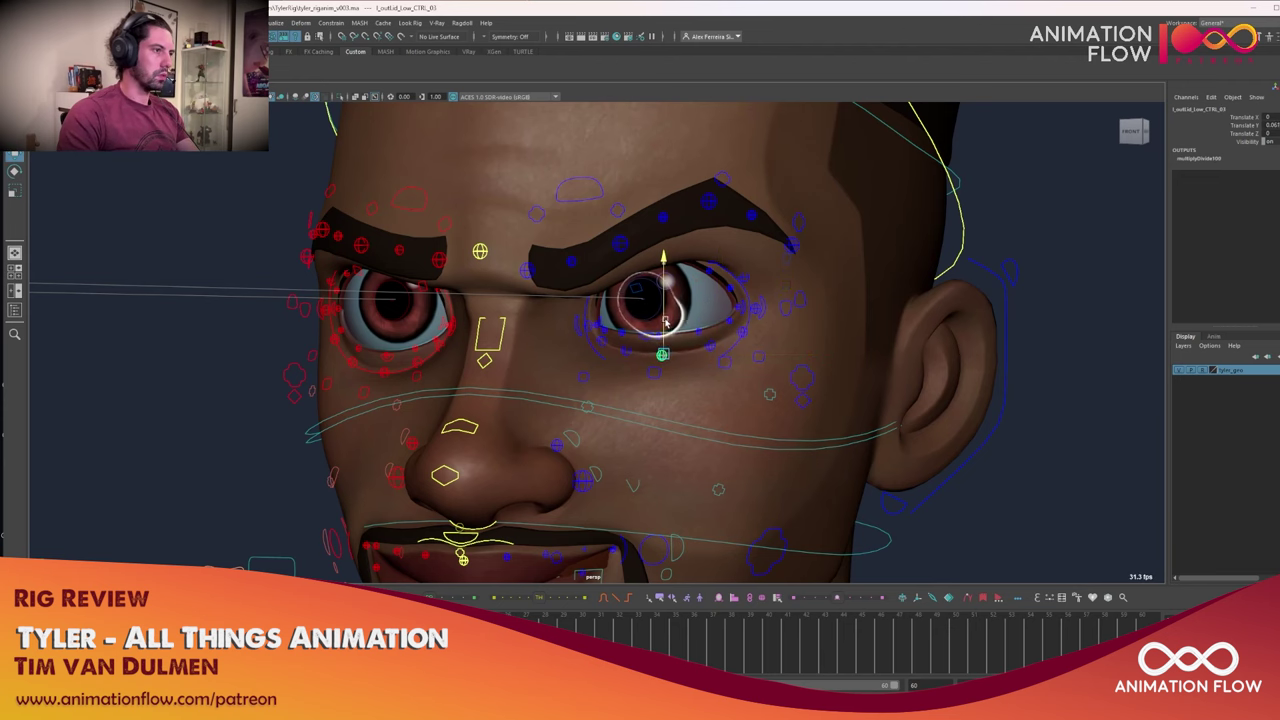
drag(666, 322, 668, 334)
alt+drag(672, 342, 720, 354)
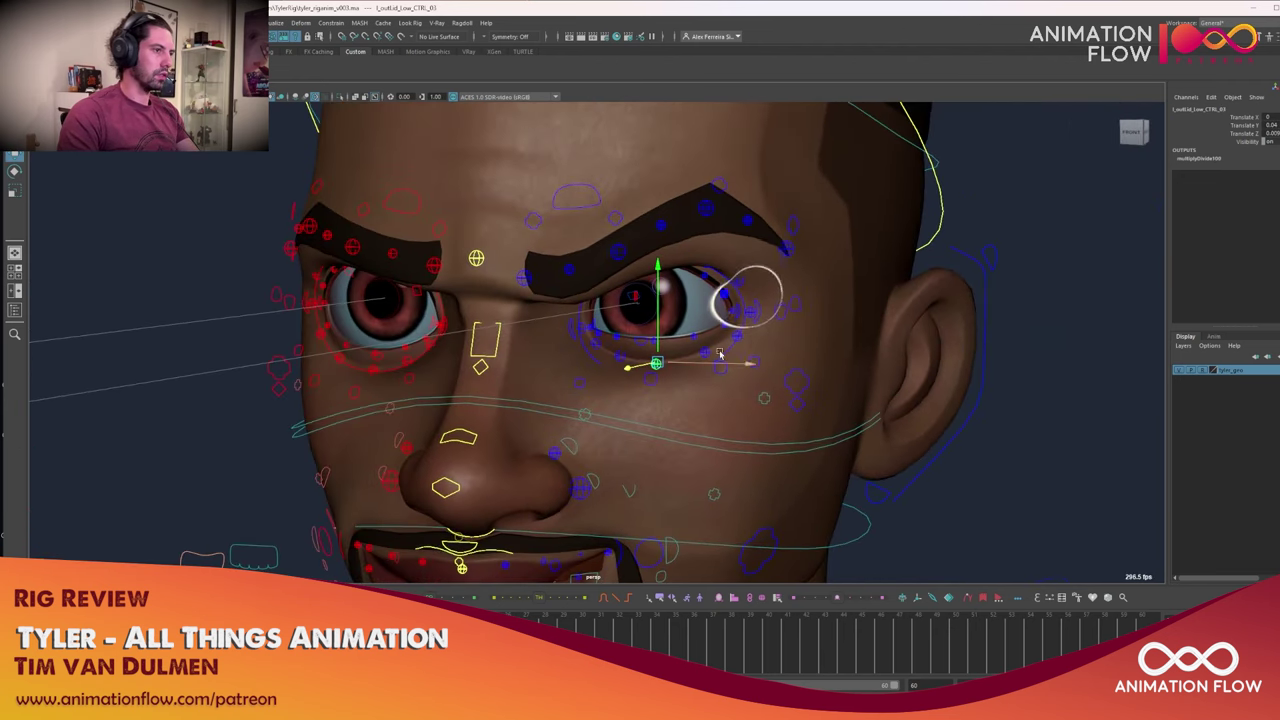
Test the vertical movement of the left lower eye-socket control
click(779, 314)
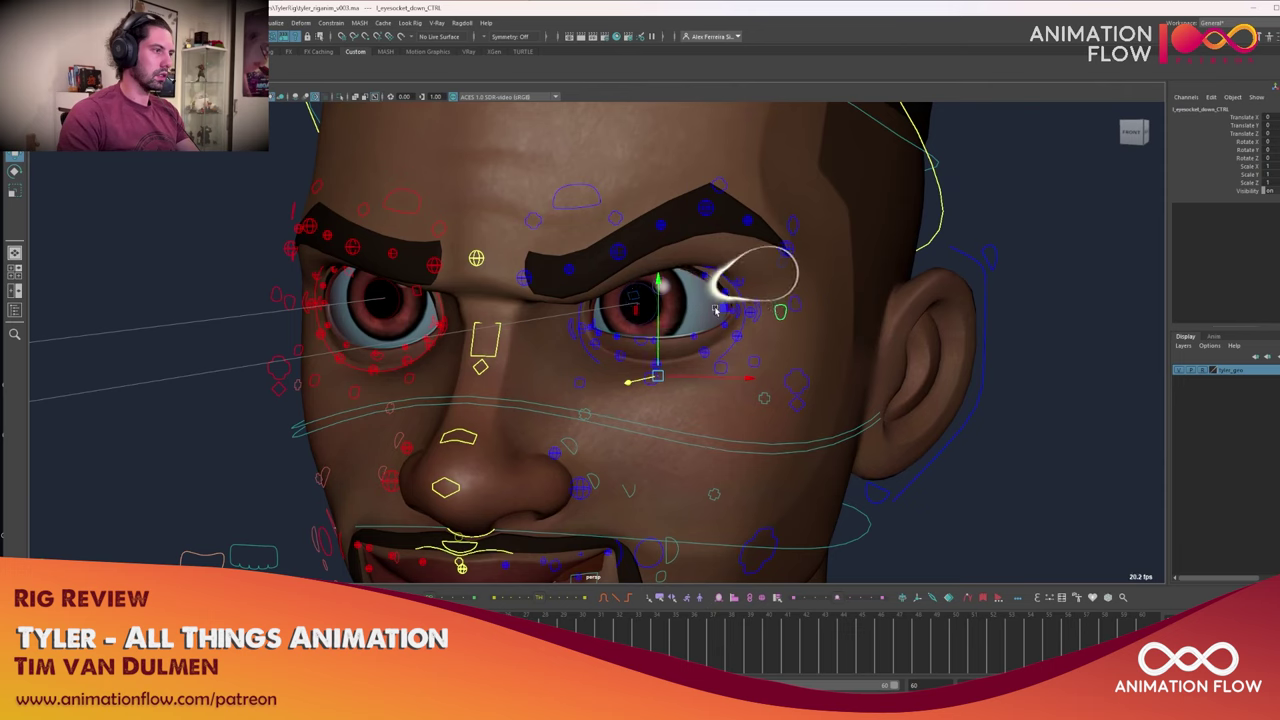
drag(657, 336, 636, 383)
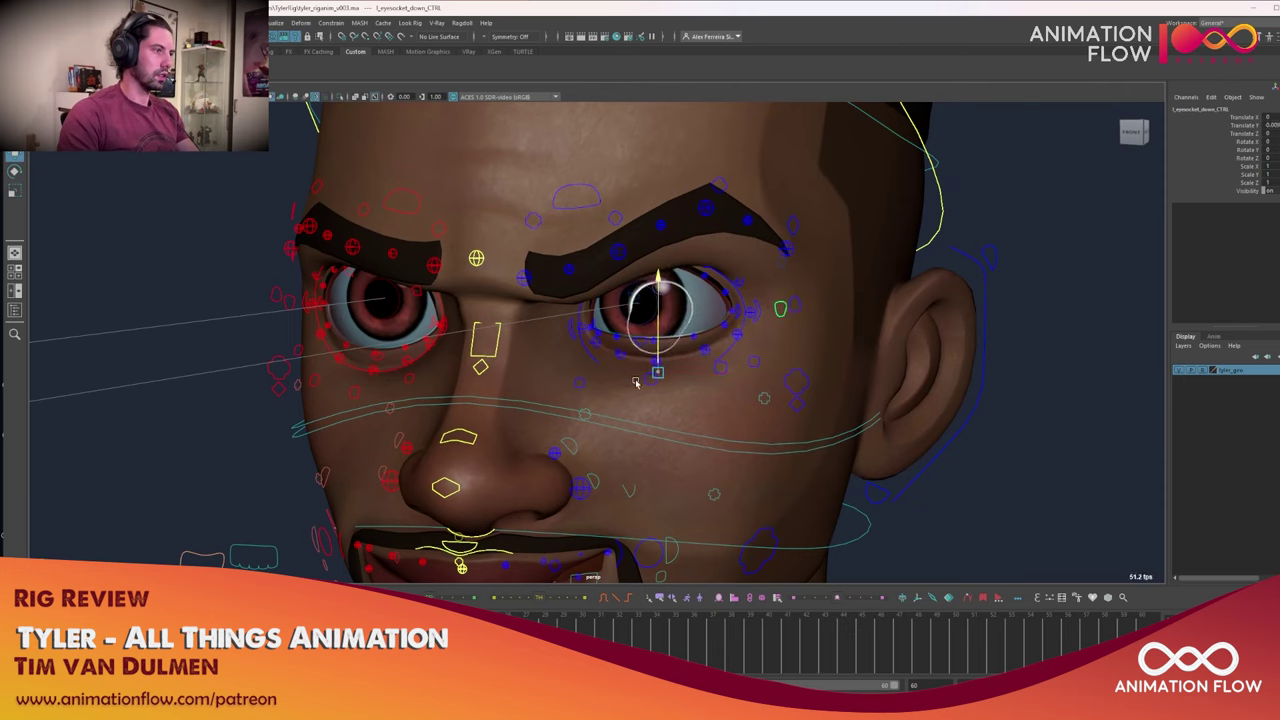
drag(658, 336, 688, 256)
key(q)
Raise the fourth inner upper-lid control of the left eye to about 0.04 in Y
click(737, 286)
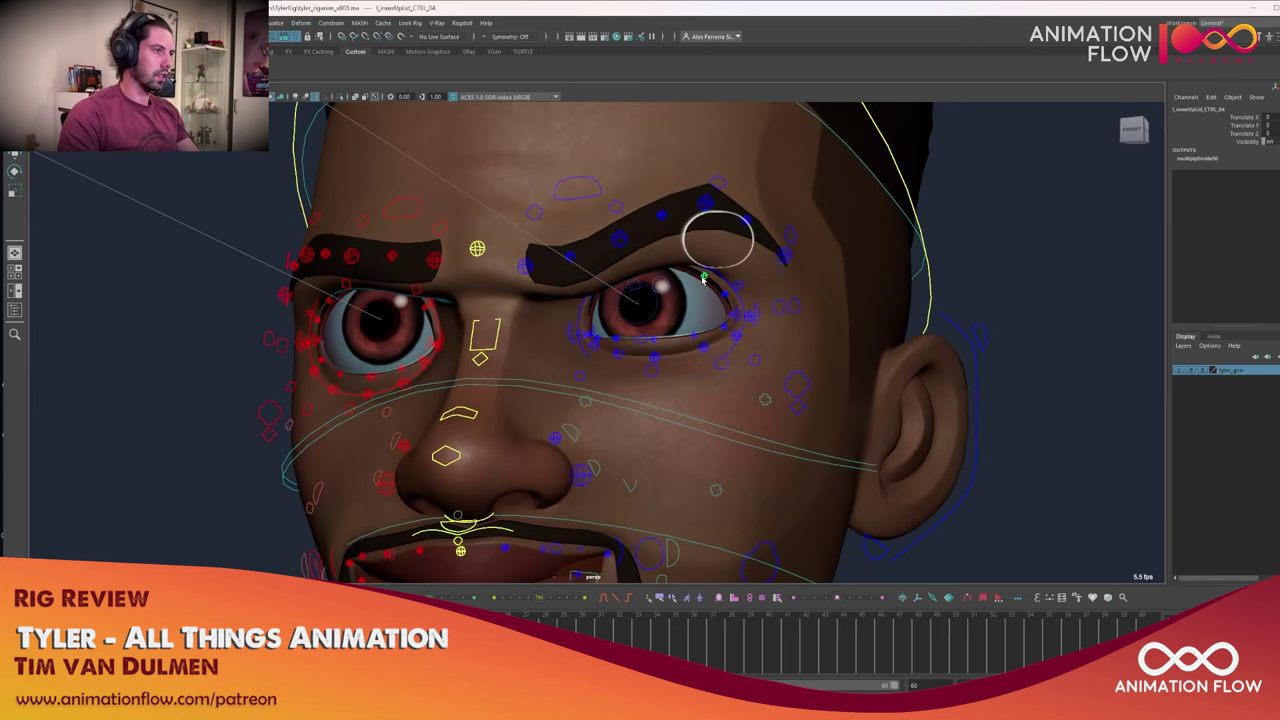
alt+drag(612, 270, 614, 251)
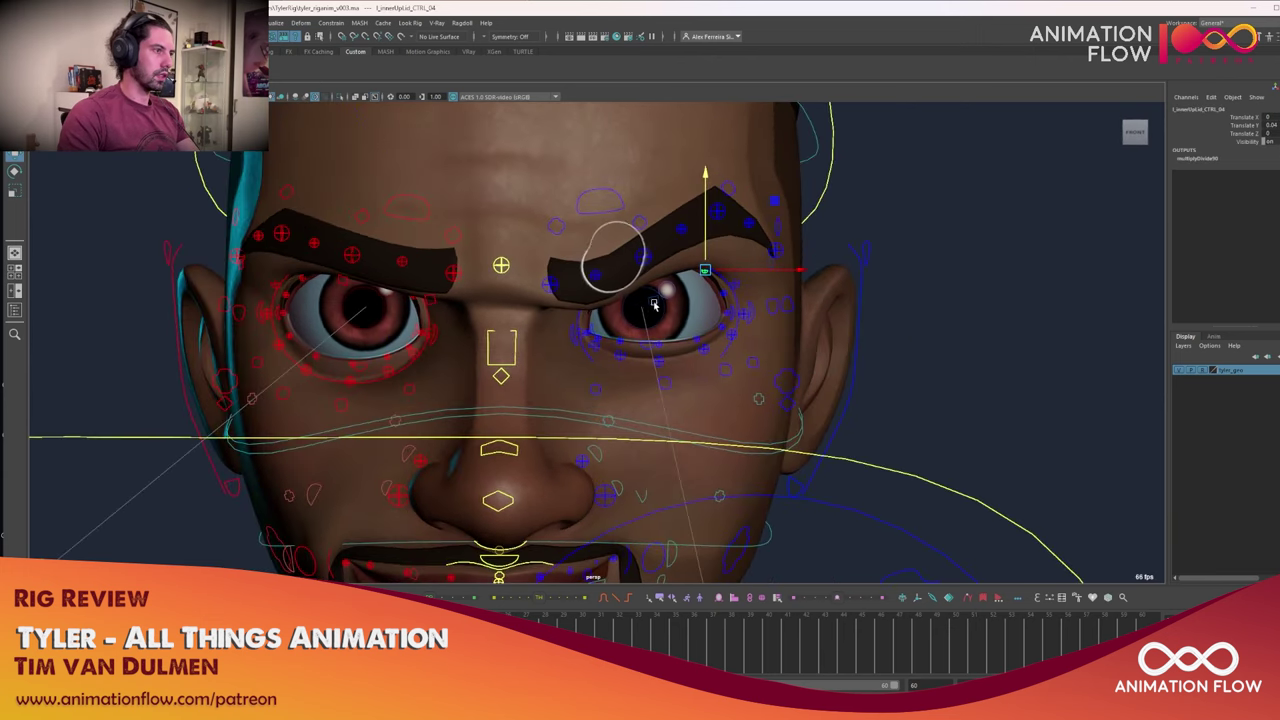
alt+right_drag(614, 251, 697, 342)
alt+drag(697, 342, 706, 290)
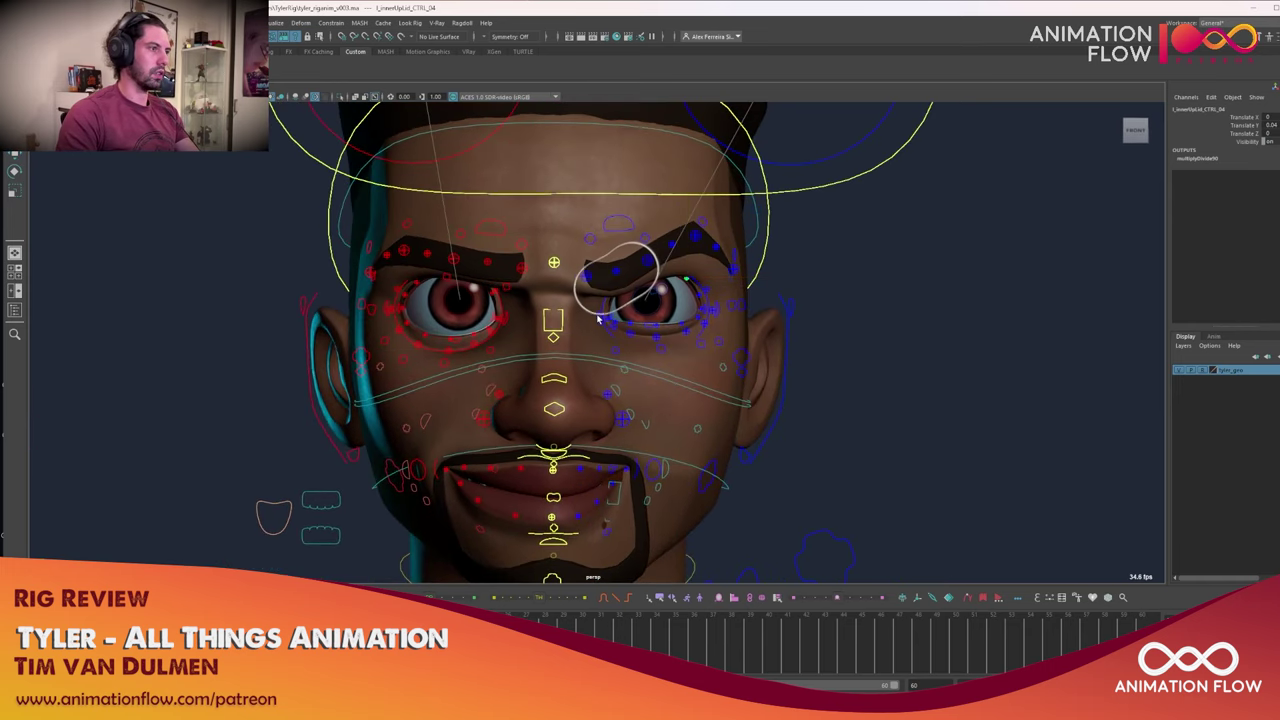
Lower the left eye's inner-corner macro lid control to about -0.01 in Y
click(604, 322)
key(q)
click(611, 313)
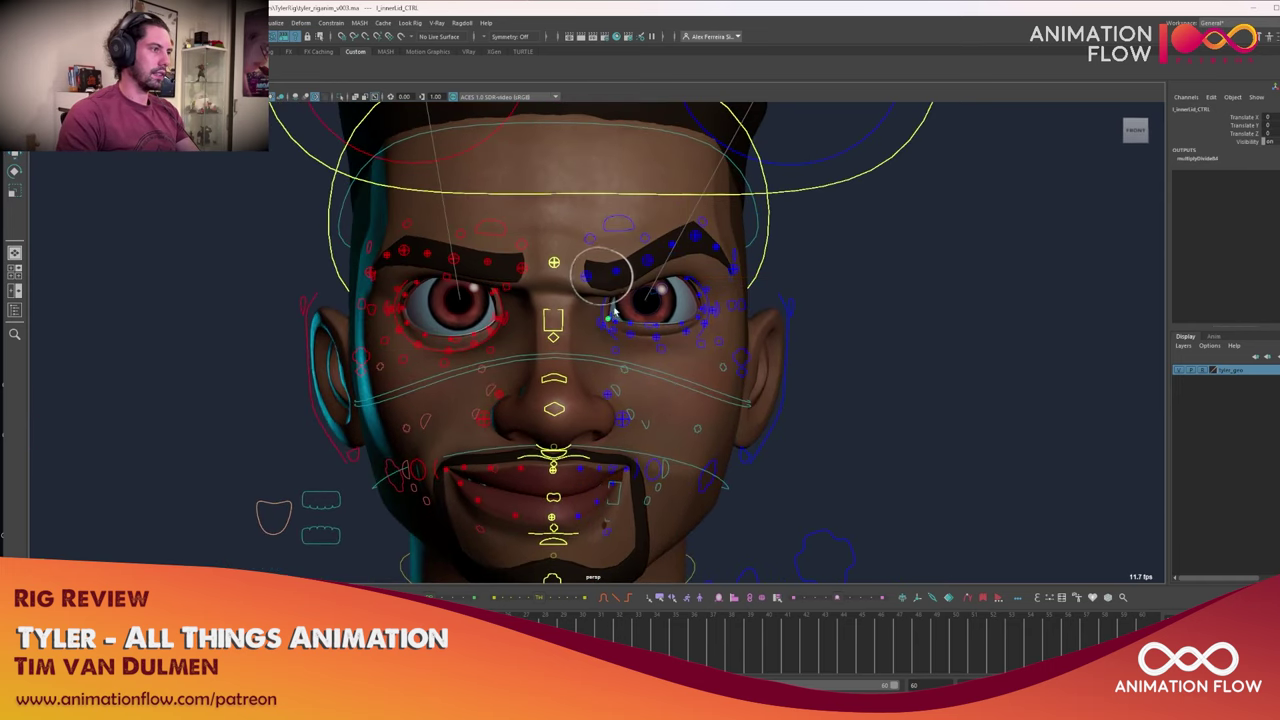
click(610, 317)
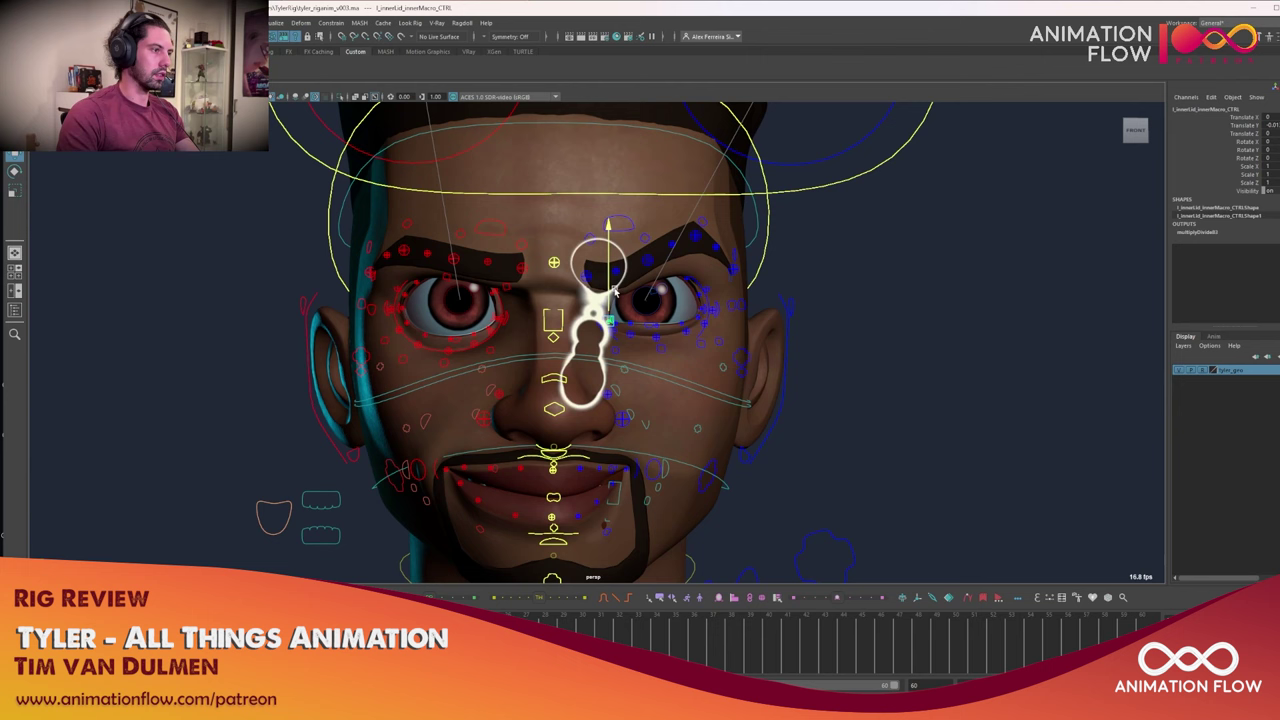
Pull the left mouth corner up and outward, and adjust the left second lower-lip control
alt+drag(634, 422, 637, 415)
click(649, 469)
drag(624, 460, 656, 452)
key(q)
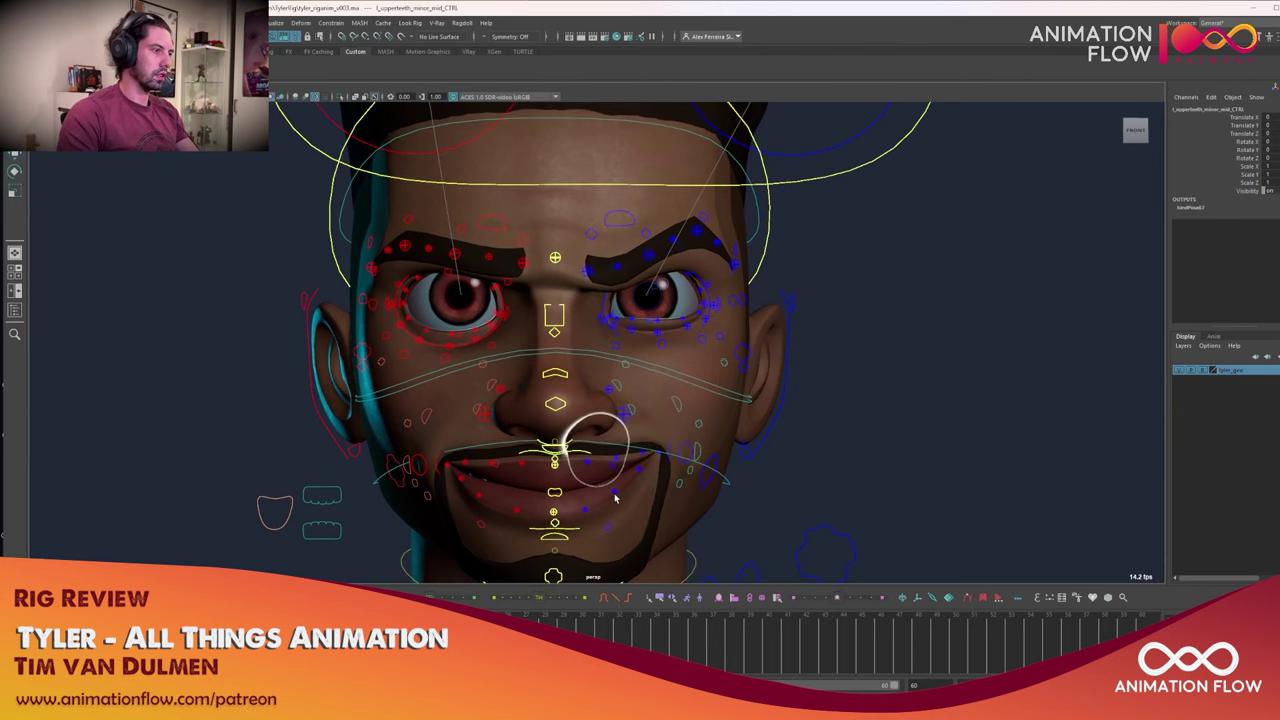
click(614, 463)
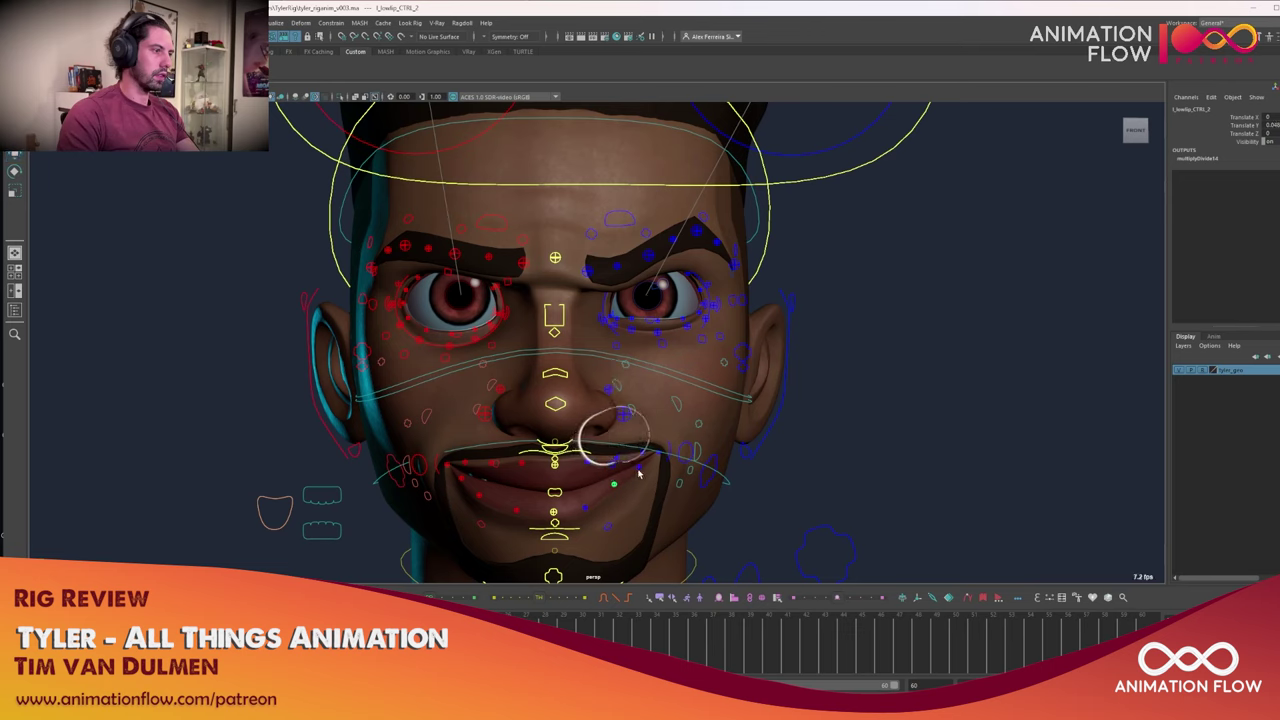
Move the right third lower-lip control to about 0.04 in X and 0.04 in Y
click(440, 462)
click(468, 477)
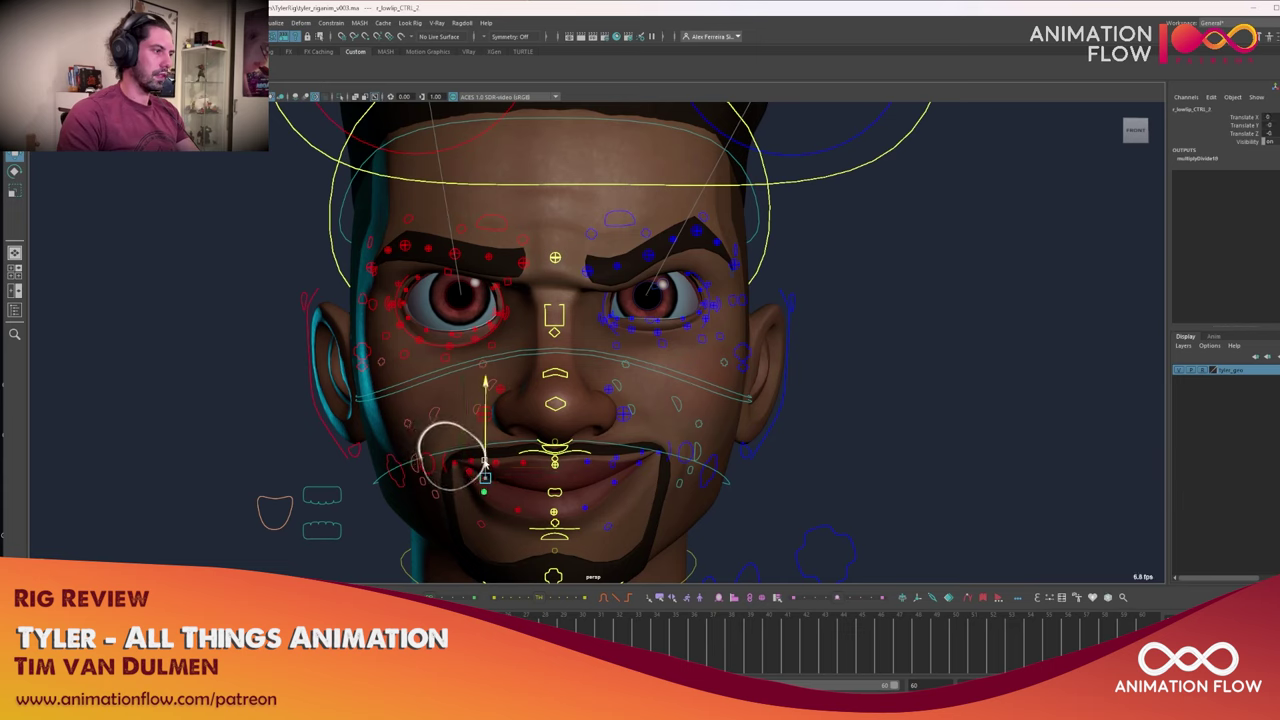
mouse_move(484, 465)
mouse_down()
mouse_move(492, 452)
mouse_move(495, 480)
mouse_up()
key(w)
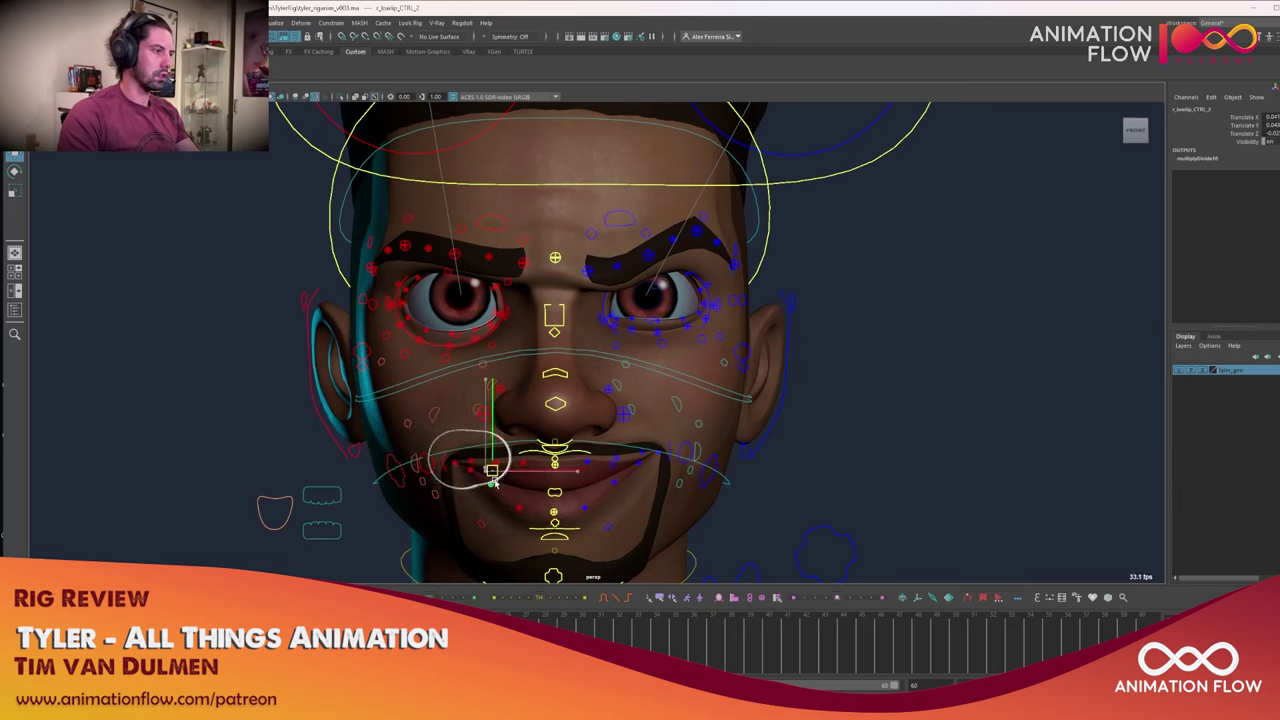
key(q)
Rotate the whole mouth control to about 2.6 in X, 7.5 in Y and 1.7 in Z
click(556, 453)
click(556, 493)
key(e)
mouse_move(574, 499)
mouse_down()
mouse_move(591, 501)
mouse_move(587, 521)
mouse_move(591, 482)
mouse_up()
key(q)
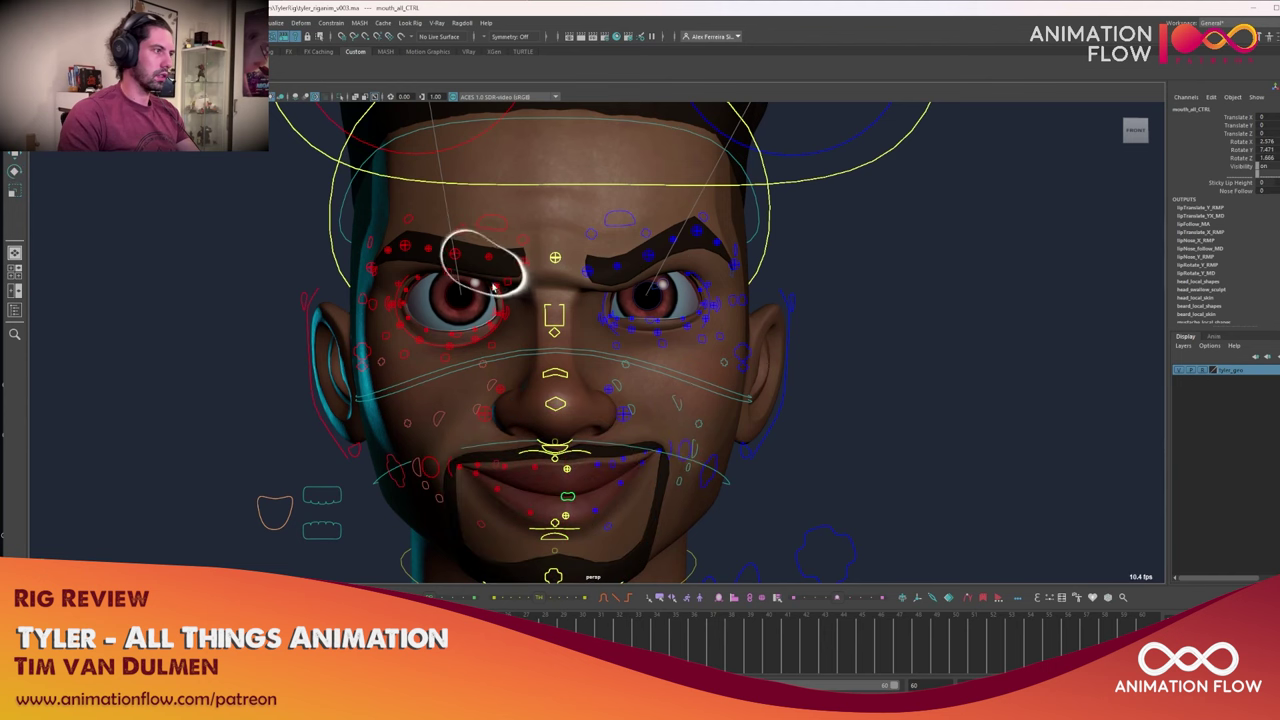
Select all the face controls, mirror the left brow and eye pose onto the right side, and clear the selection
drag(580, 200, 735, 340)
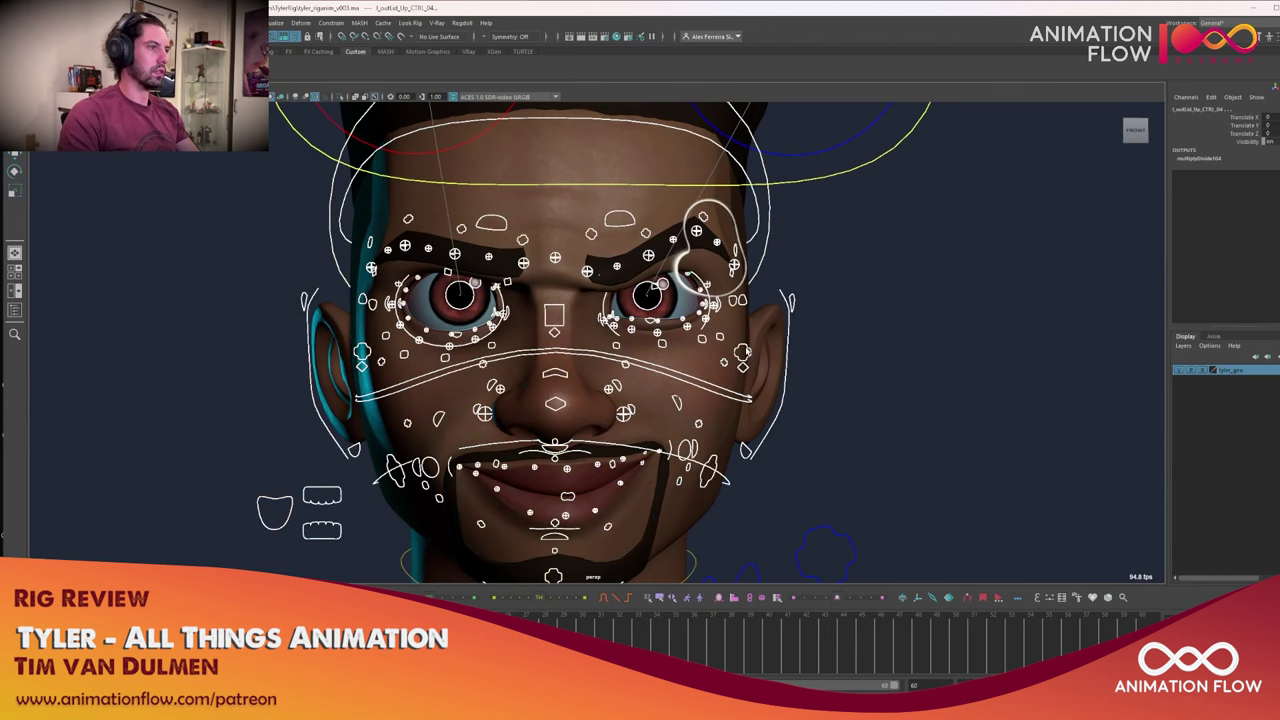
click(770, 258)
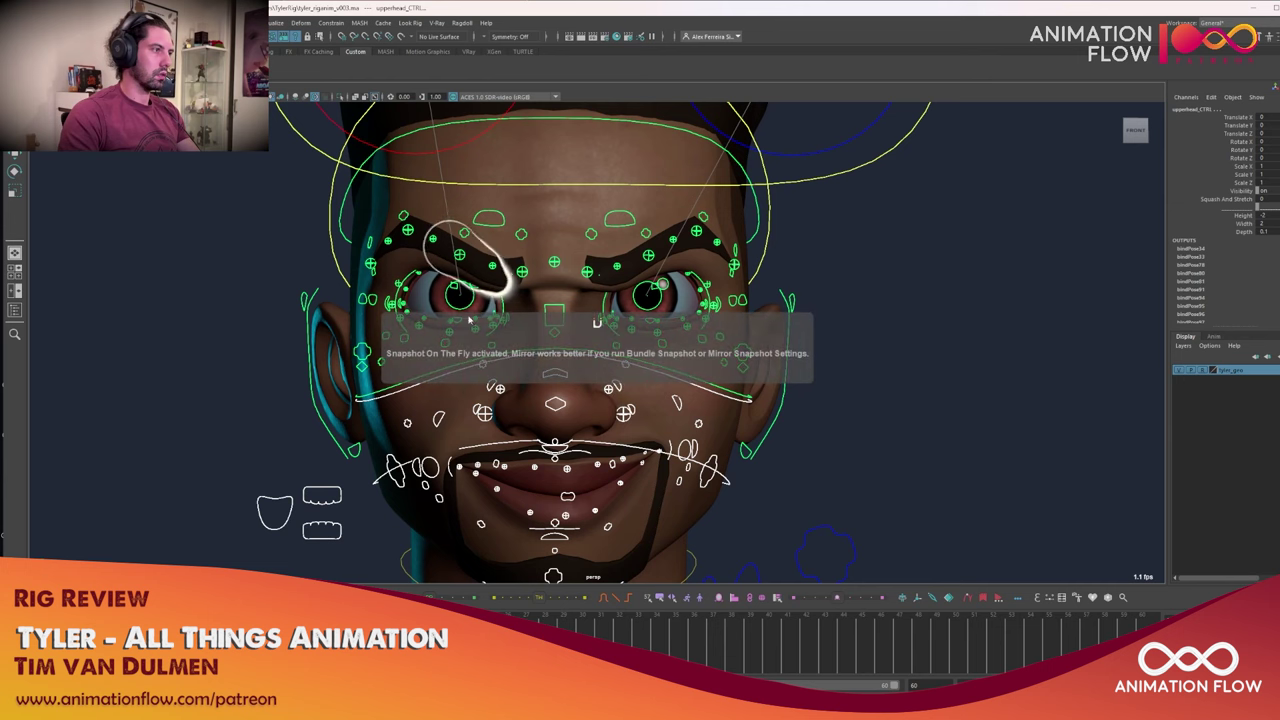
click(286, 265)
alt+drag(600, 430, 603, 430)
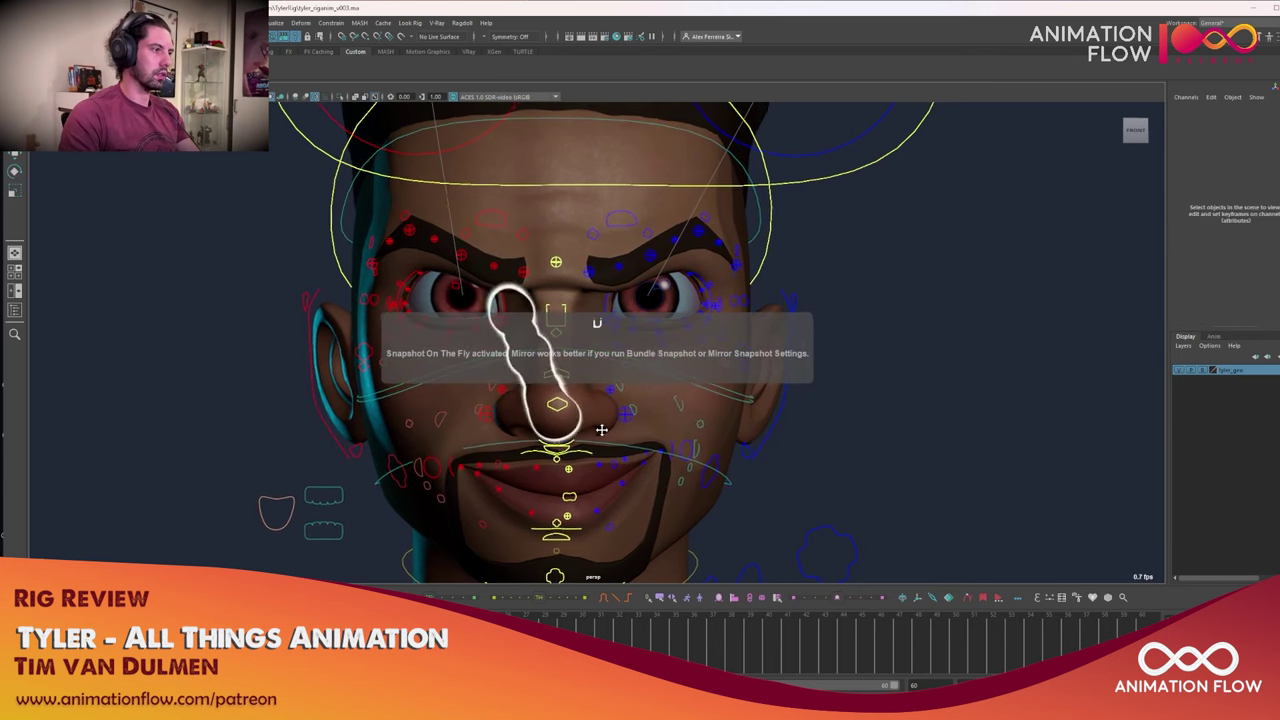
Lower the whole right brow control
click(491, 212)
key(w)
middle_drag(480, 207, 474, 224)
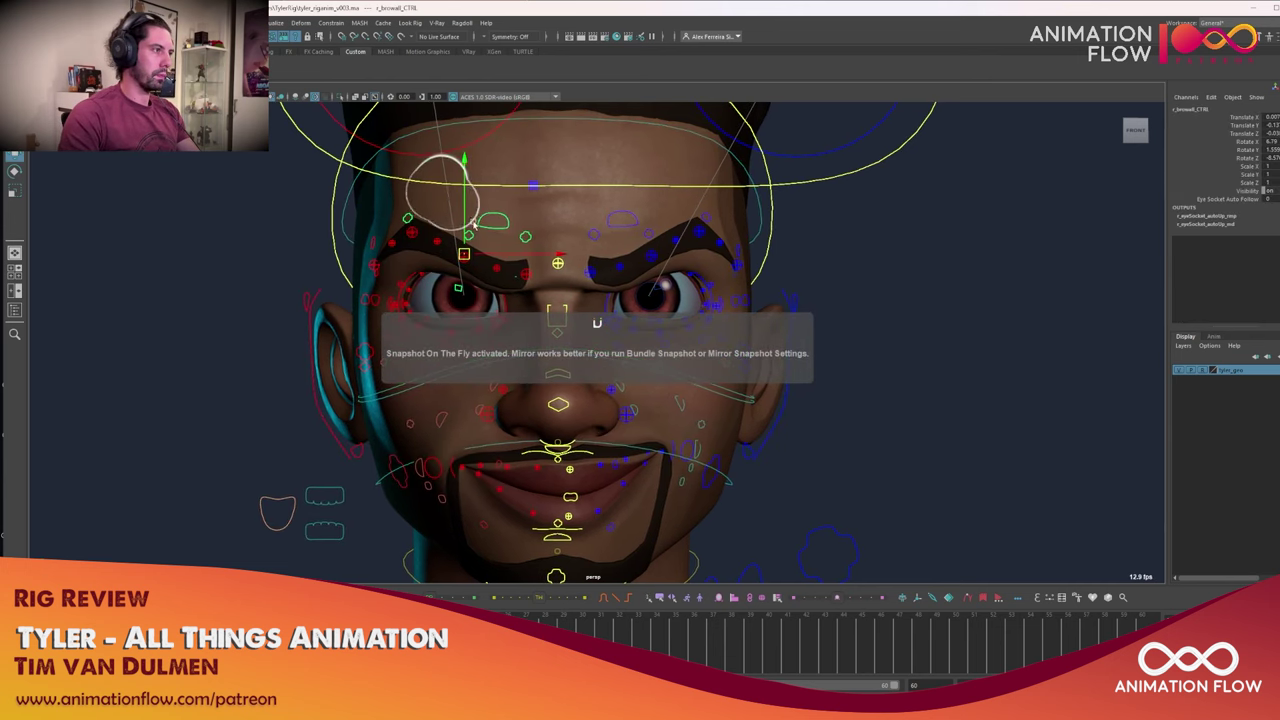
Adjust the height of the right eyebrow's outer and mid brow controls
click(407, 218)
key(w)
drag(416, 187, 416, 200)
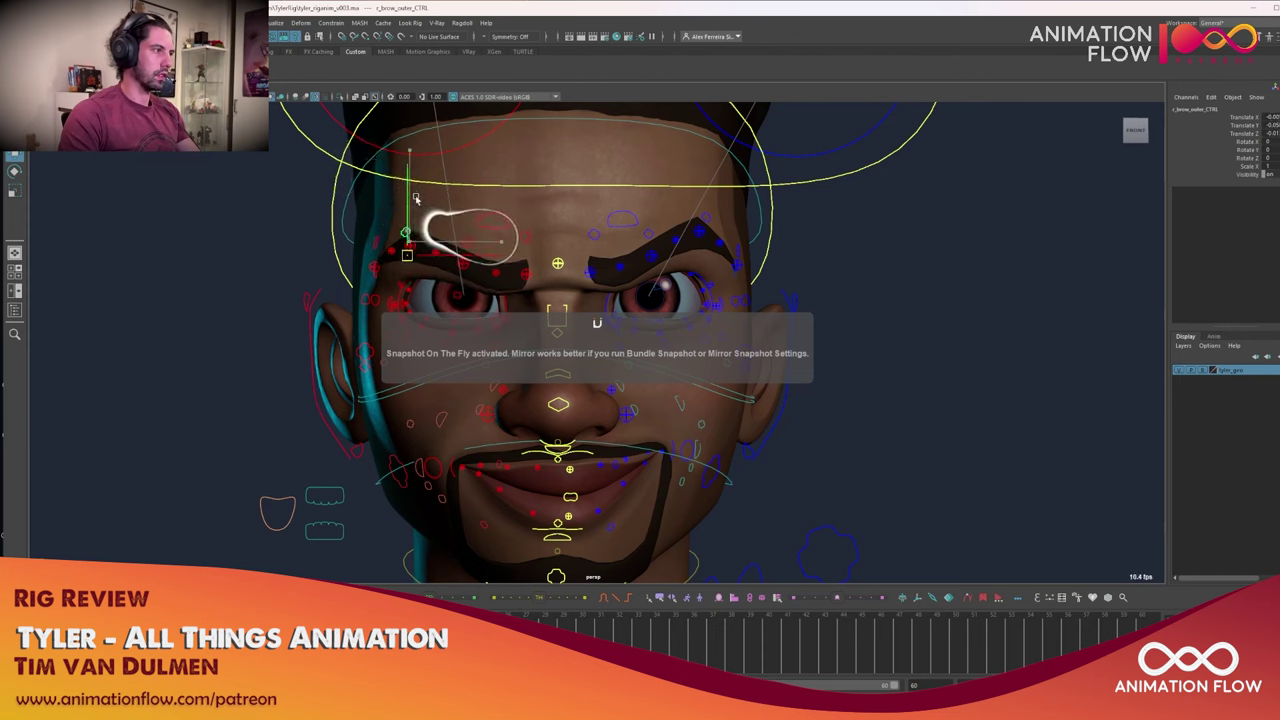
key(q)
click(466, 210)
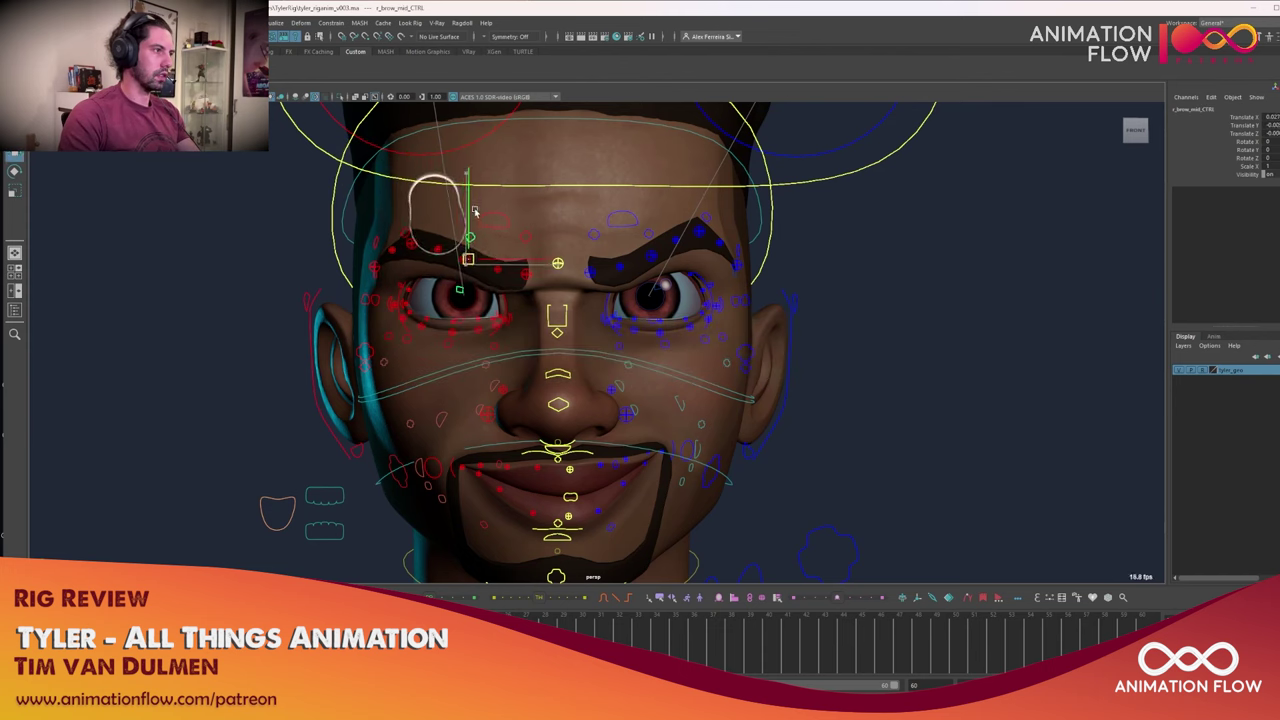
key(q)
Raise the whole right brow control slightly
click(508, 232)
click(503, 227)
key(e)
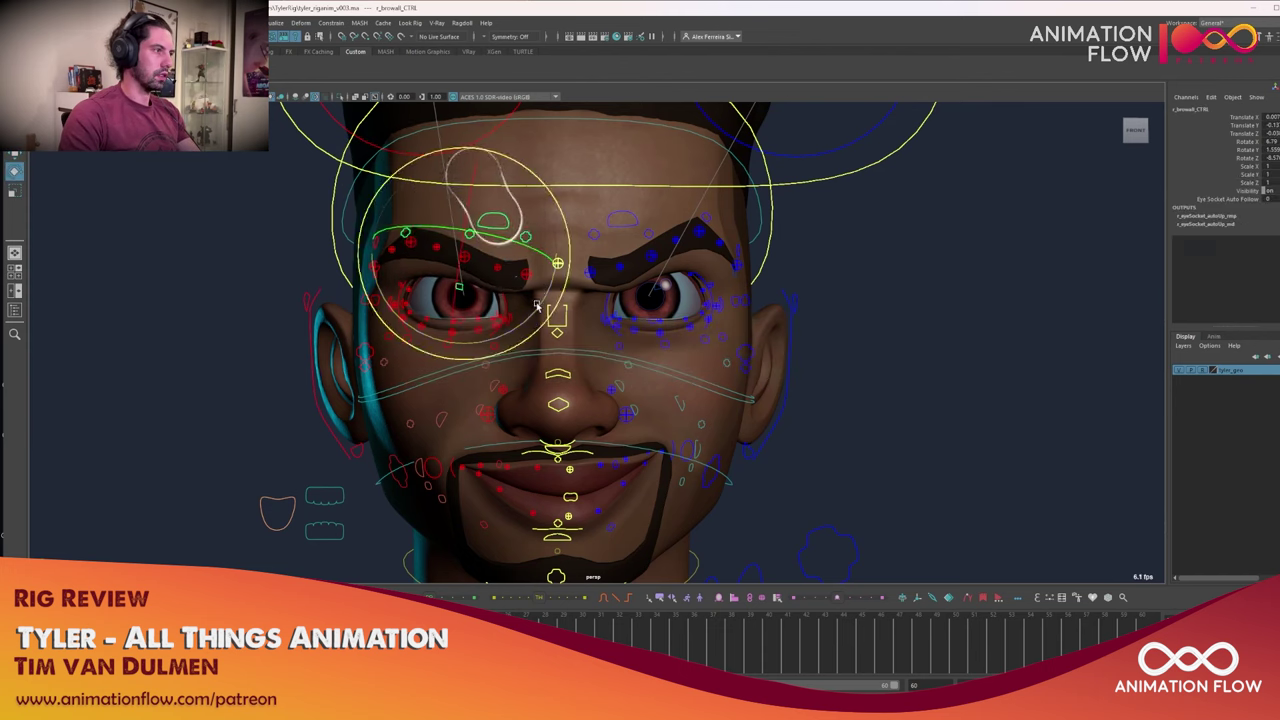
key(w)
drag(468, 212, 468, 207)
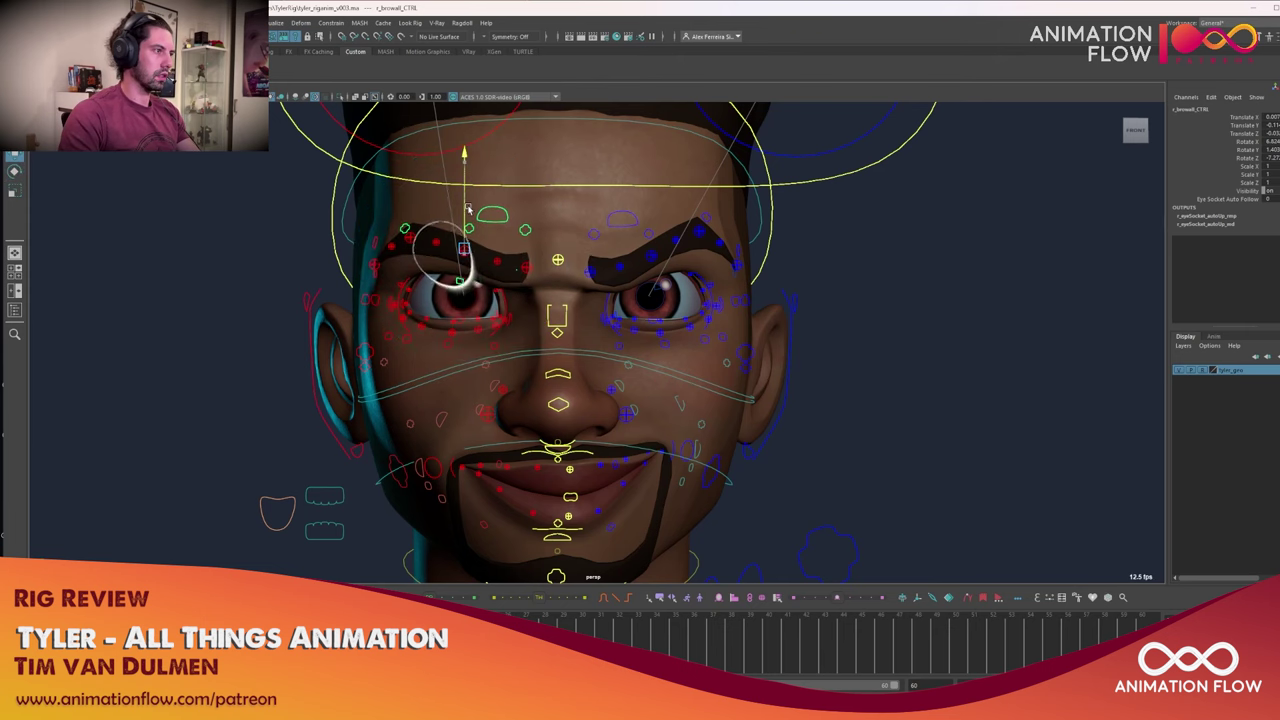
Raise the whole right lower-lid control to about 0.06 in Y and refine its fourth inner lower-lid control
key(q)
click(460, 328)
click(461, 322)
key(w)
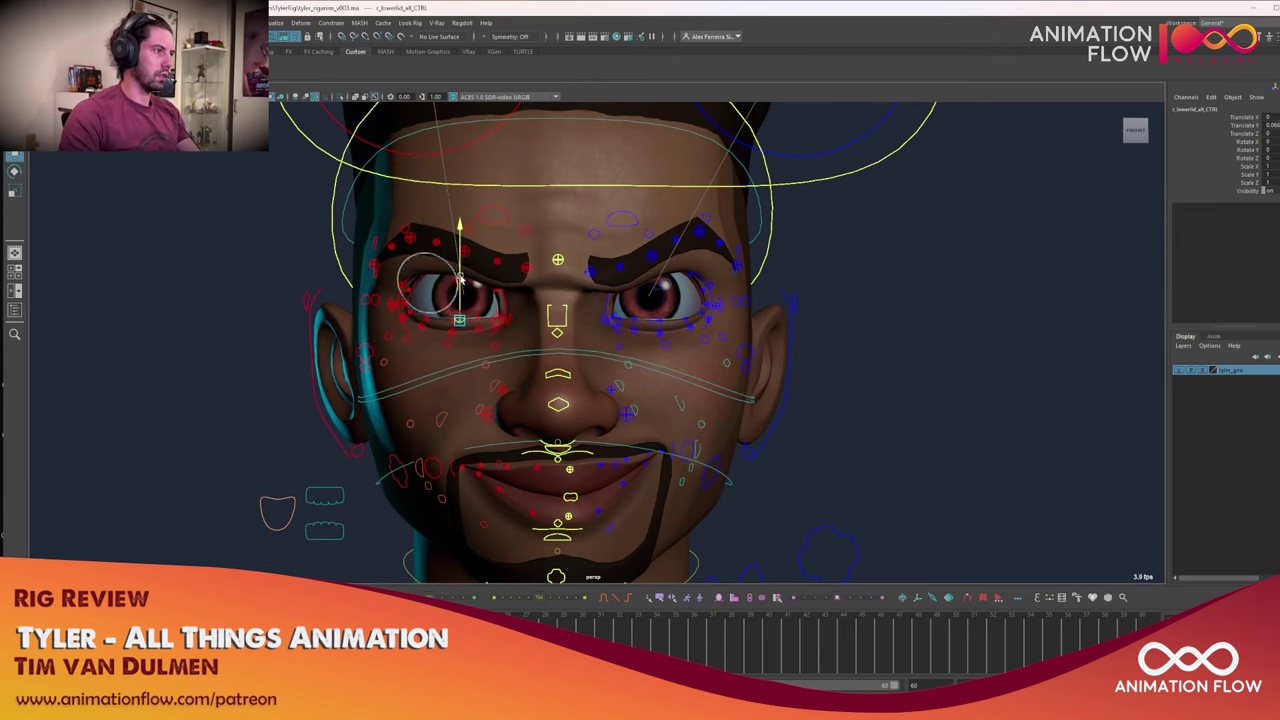
click(427, 317)
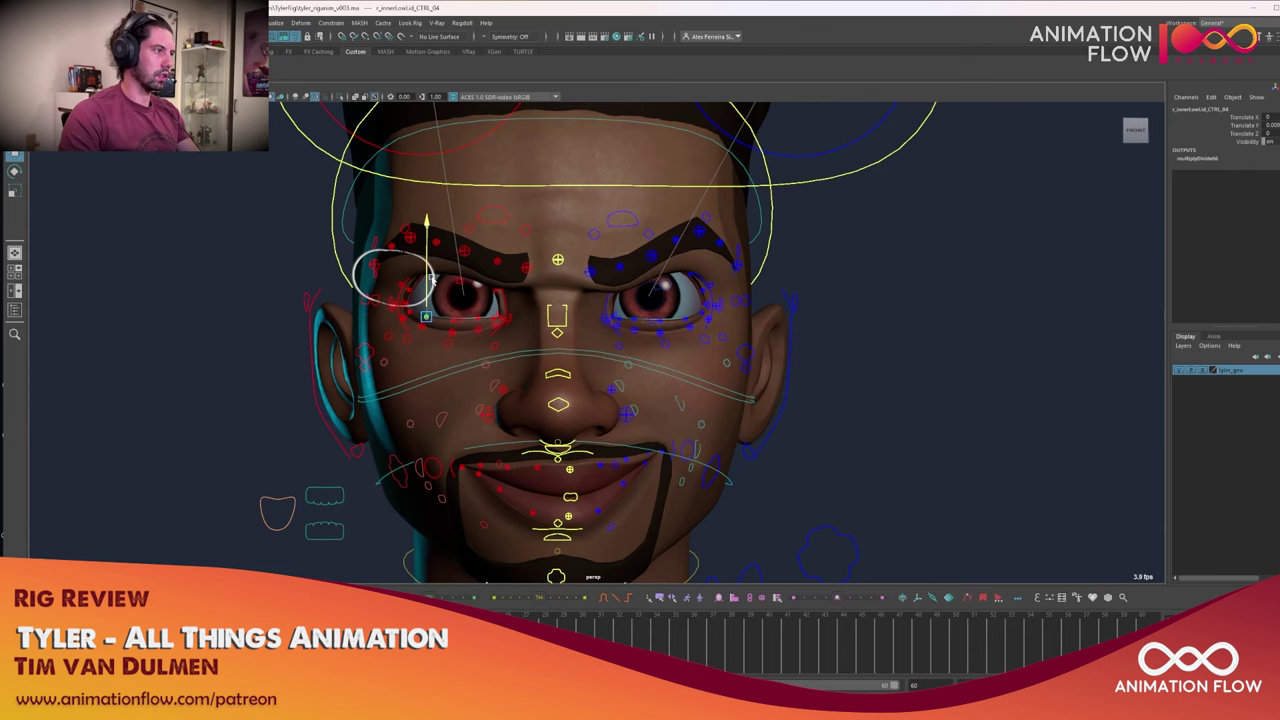
Raise the right upper eye-socket control to about 0.03 in Y
click(380, 279)
middle_drag(381, 282, 386, 271)
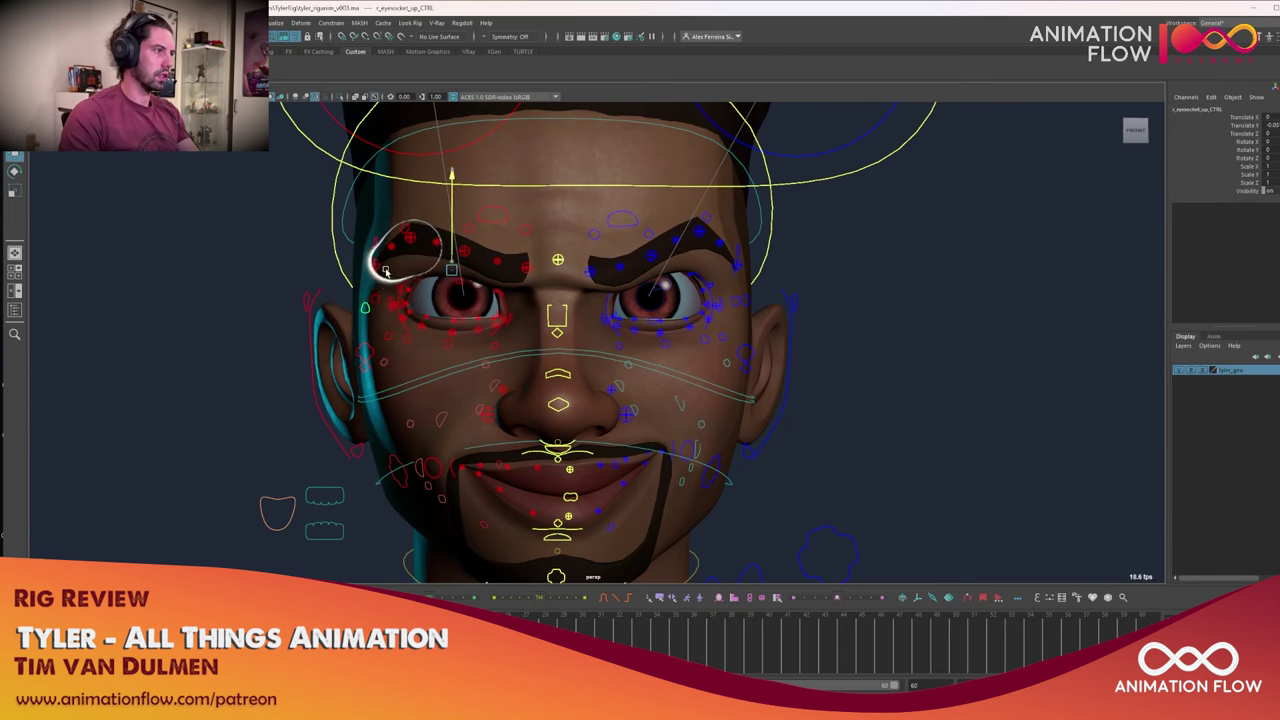
alt+middle_drag(583, 296, 579, 299)
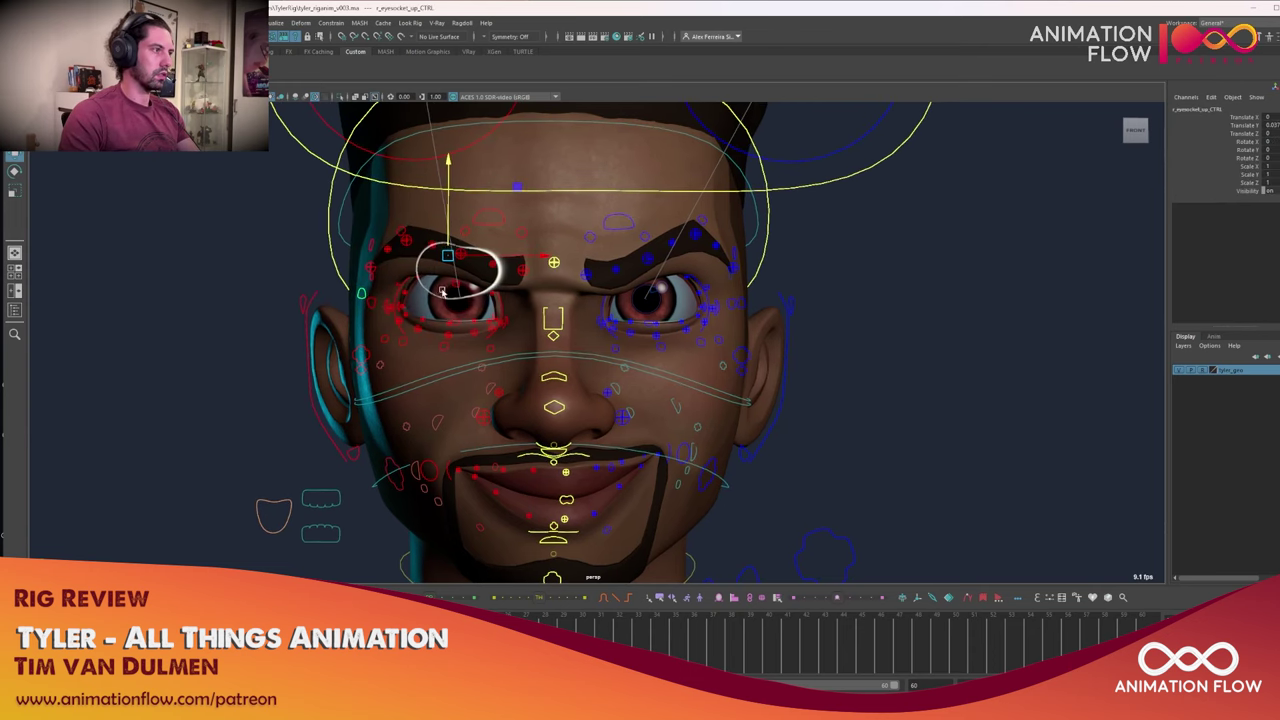
Try rotating the right ear base control to about 22.6 in X, swinging the ear outward
key(q)
click(303, 311)
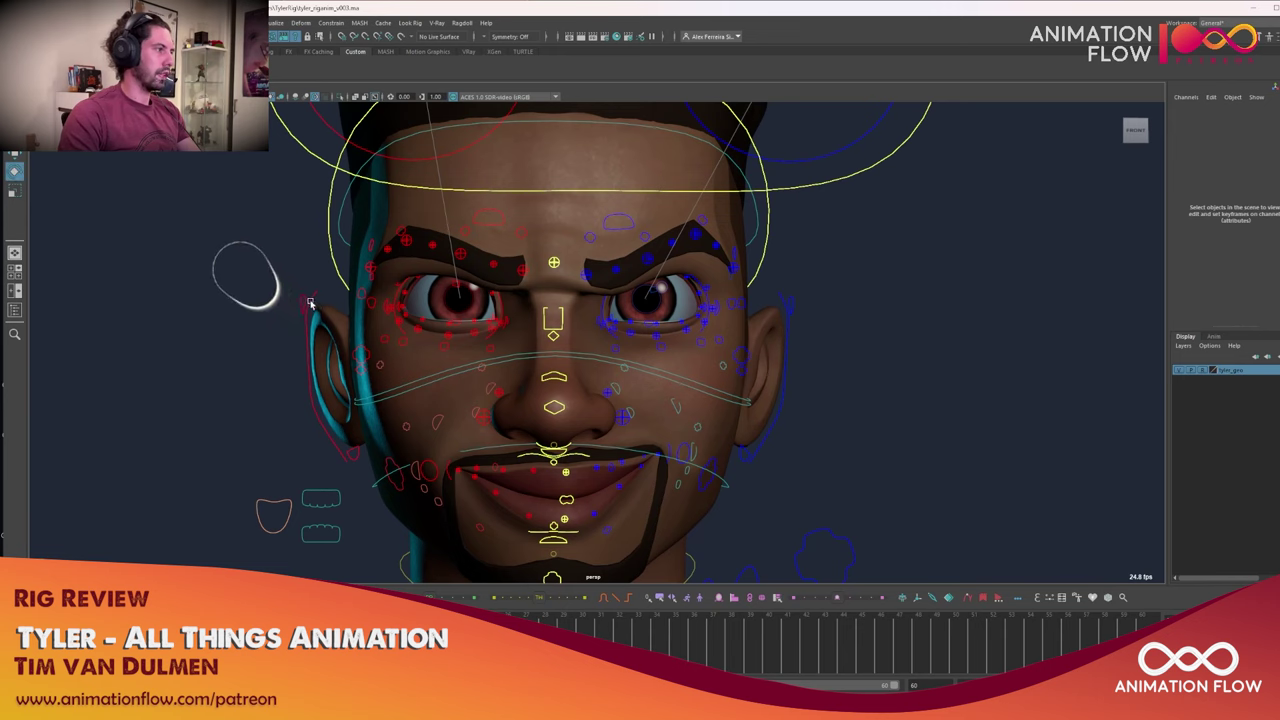
click(310, 303)
drag(338, 358, 374, 398)
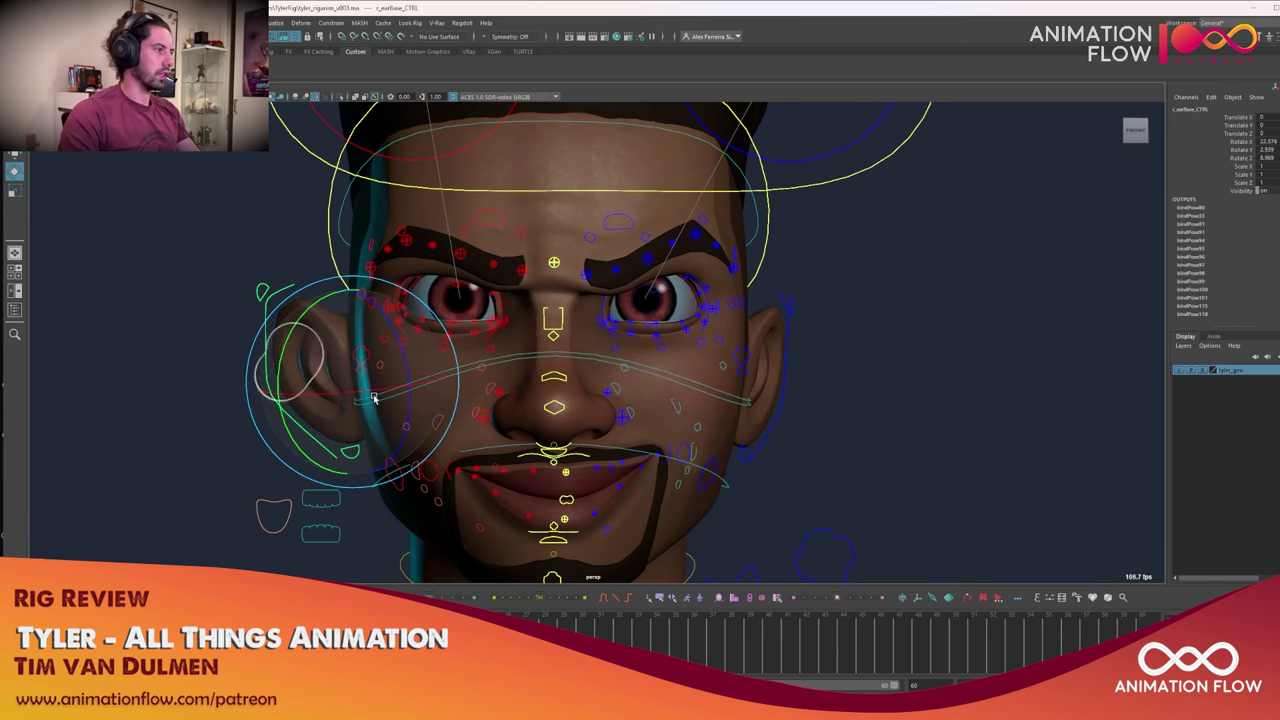
Try moving the right earlobe control sideways
key(q)
click(352, 455)
key(w)
click(347, 457)
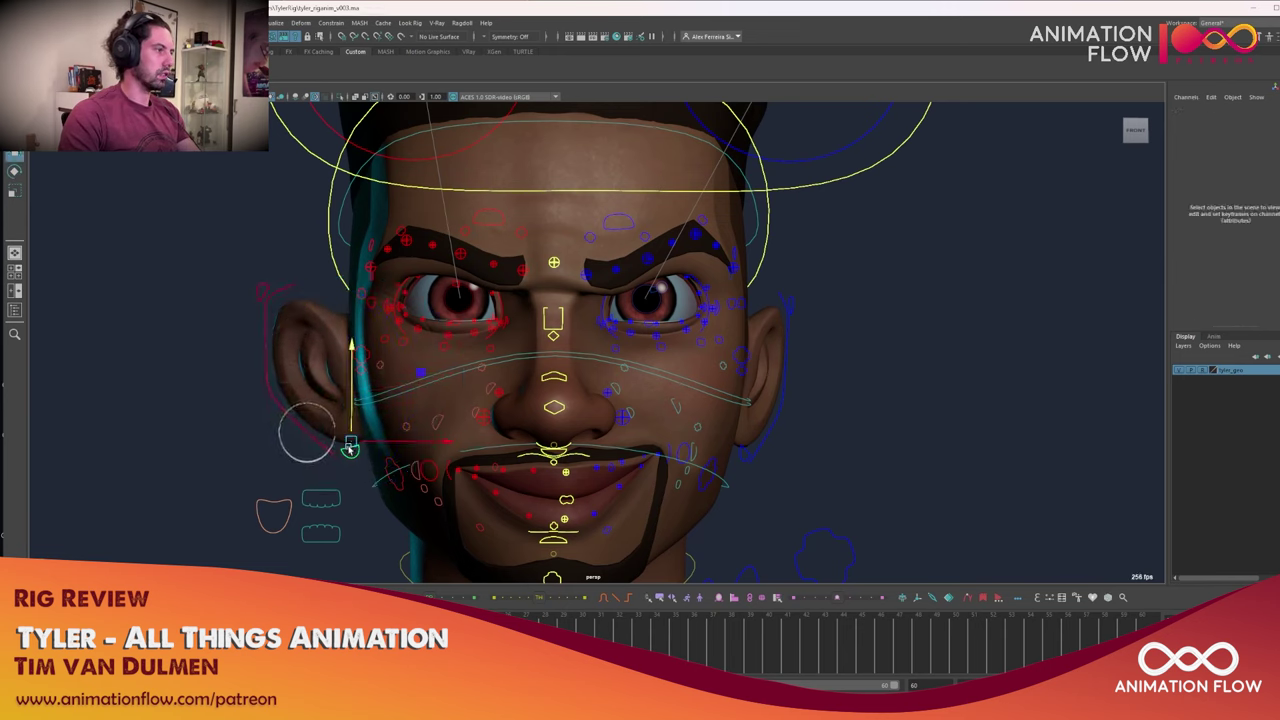
mouse_move(351, 444)
mouse_down()
mouse_move(308, 445)
mouse_move(330, 449)
mouse_up()
Undo the right earlobe movement and the right ear base rotation
key(ctrl+z)
key(e)
key(ctrl+z)
key(ctrl+z)
key(ctrl+z)
key(ctrl+z)
Try rotating the lower lip control to about 5.2 in X
alt+drag(714, 423, 689, 419)
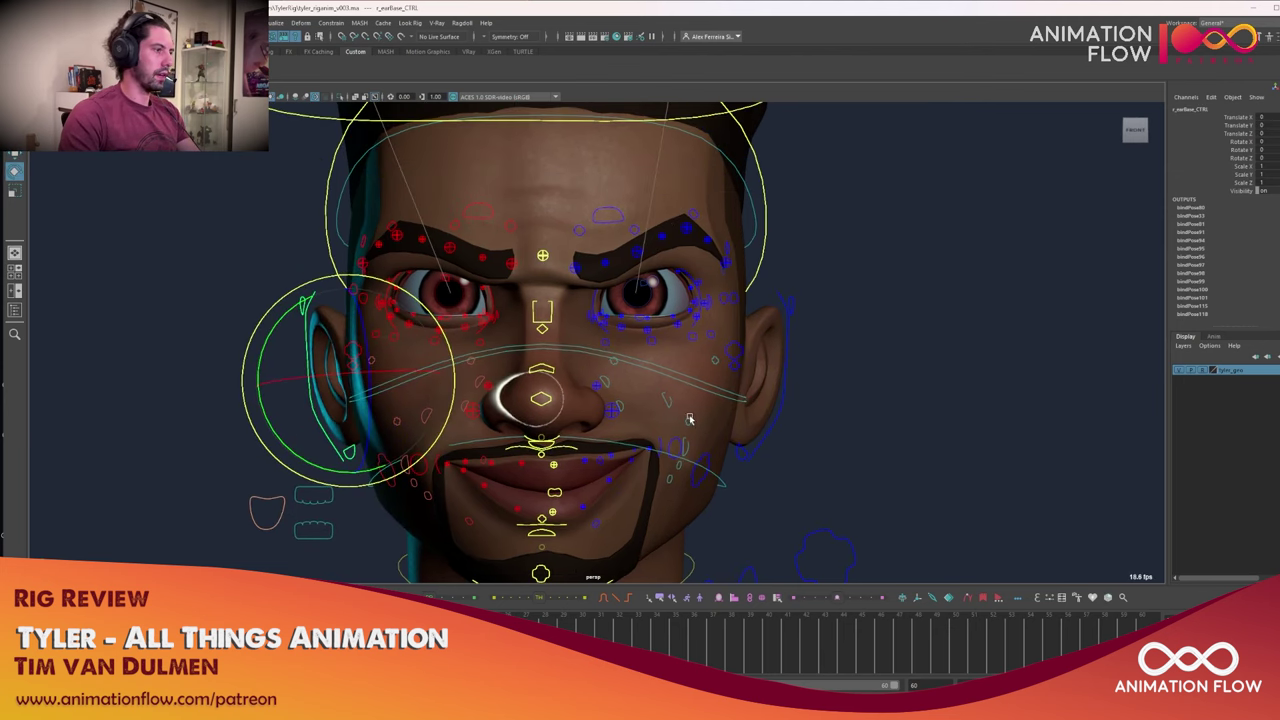
key(q)
click(559, 525)
drag(540, 462, 543, 466)
key(e)
drag(563, 513, 561, 531)
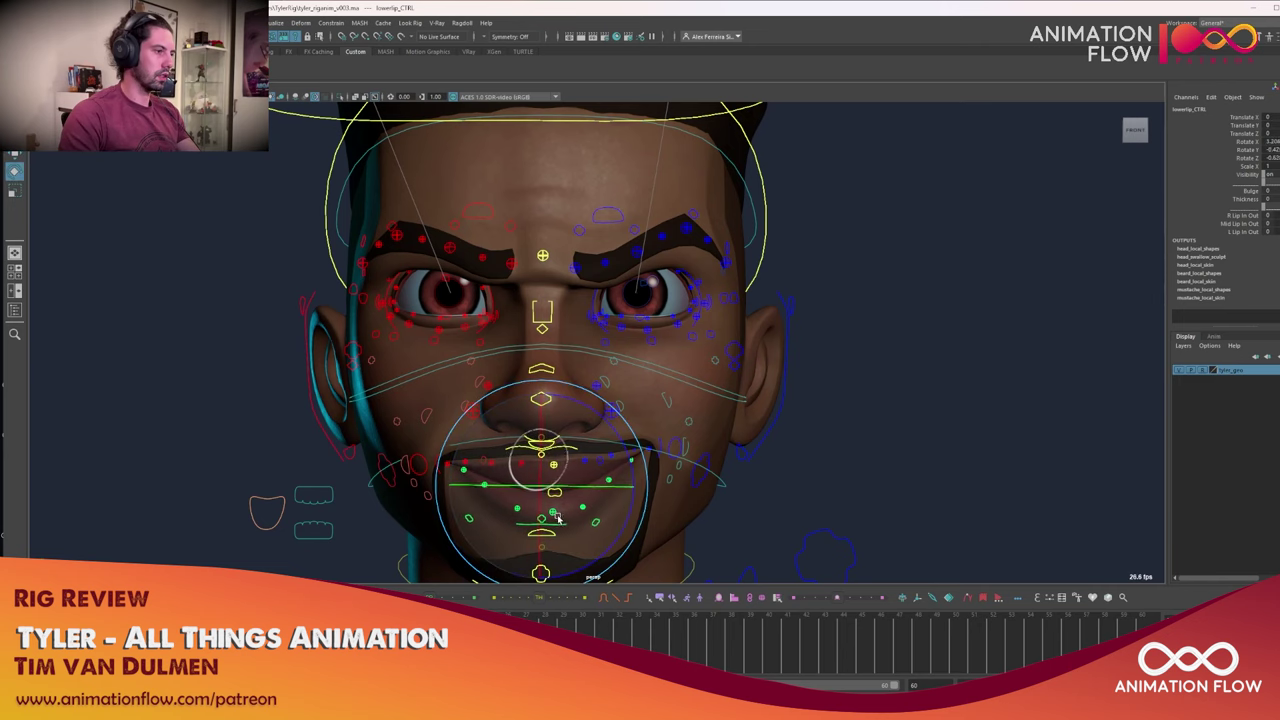
Adjust the middle upper-lip control and zero the rotations of the whole mouth control
key(q)
click(484, 483)
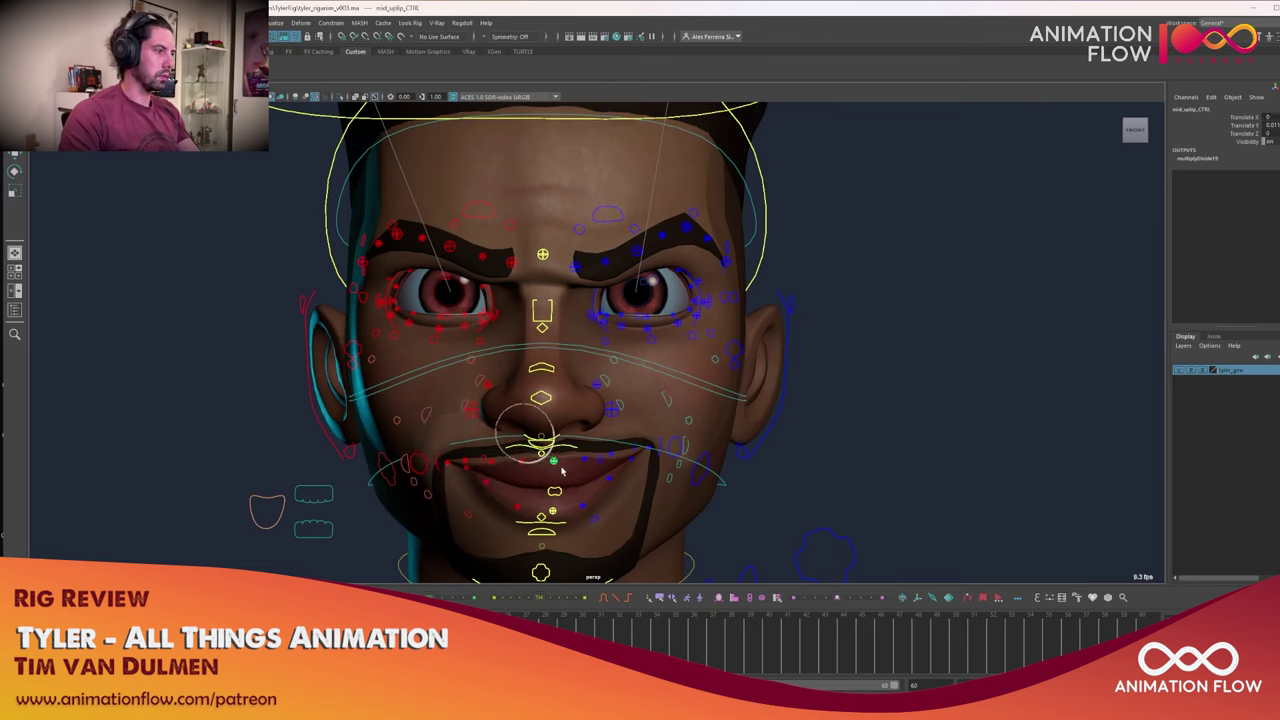
click(556, 495)
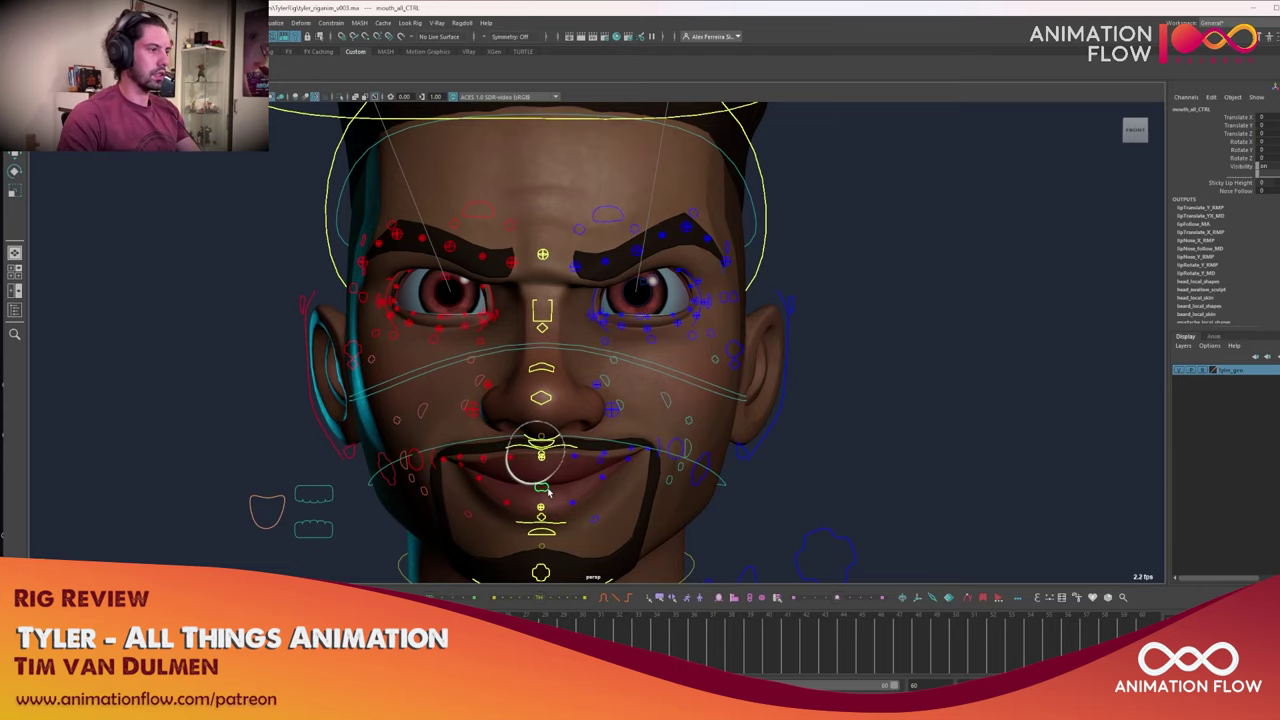
key(ctrl+z)
Move the global eye-aim control upward and sideways to redirect the gaze of both eyes
alt+right_drag(655, 440, 349, 369)
alt+drag(640, 408, 494, 400)
click(420, 168)
click(408, 178)
key(e)
alt+middle_drag(494, 400, 467, 395)
click(955, 412)
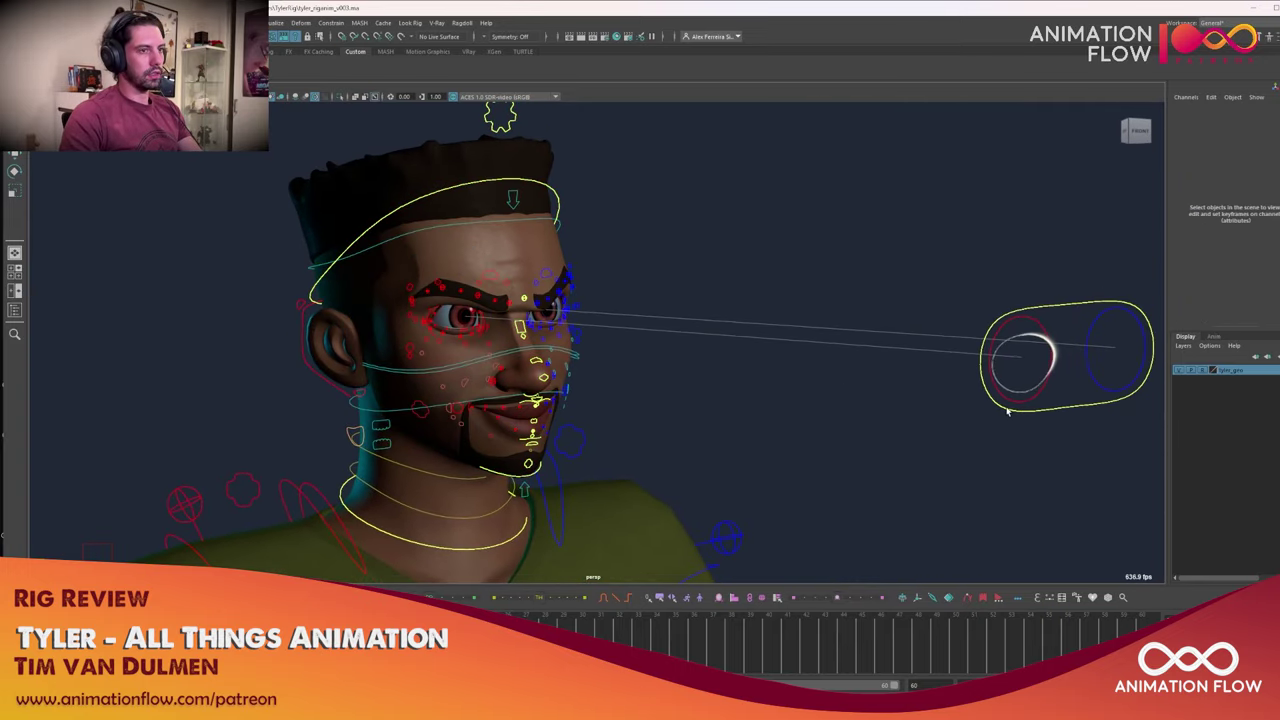
alt+middle_drag(1014, 410, 963, 417)
click(984, 419)
key(w)
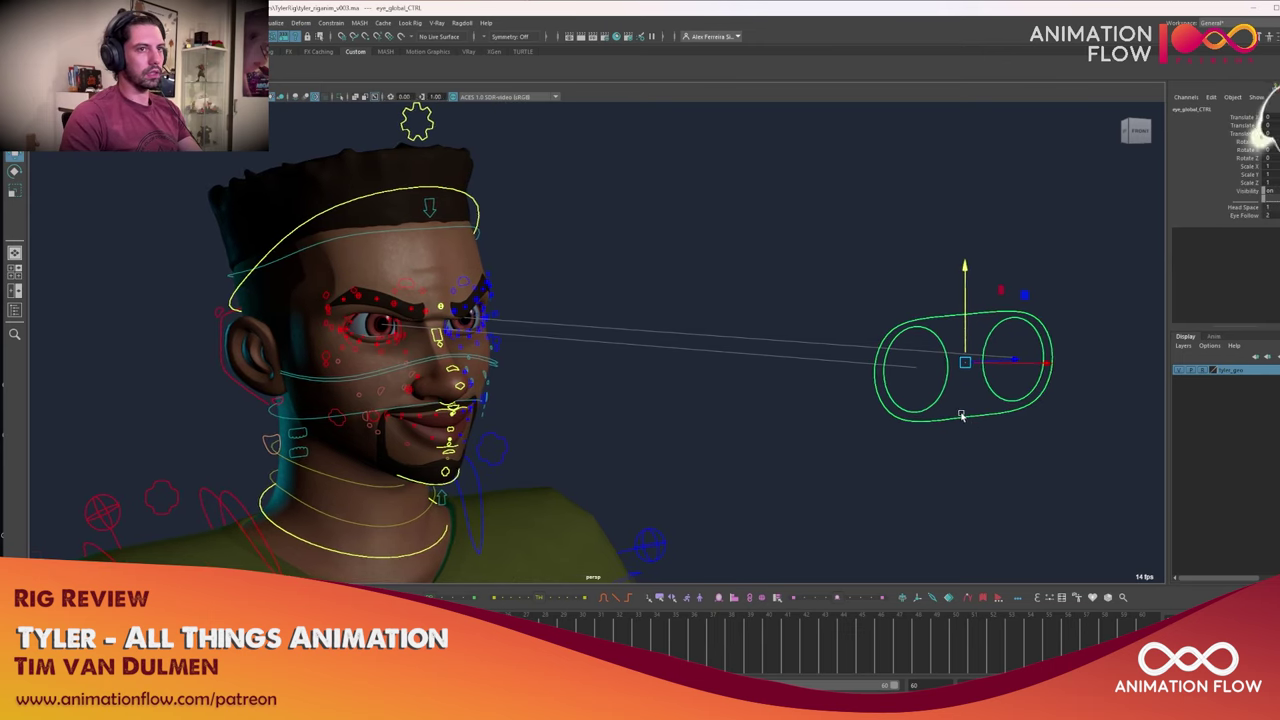
alt+drag(963, 417, 928, 402)
drag(975, 363, 1074, 206)
alt+middle_drag(1096, 231, 1063, 249)
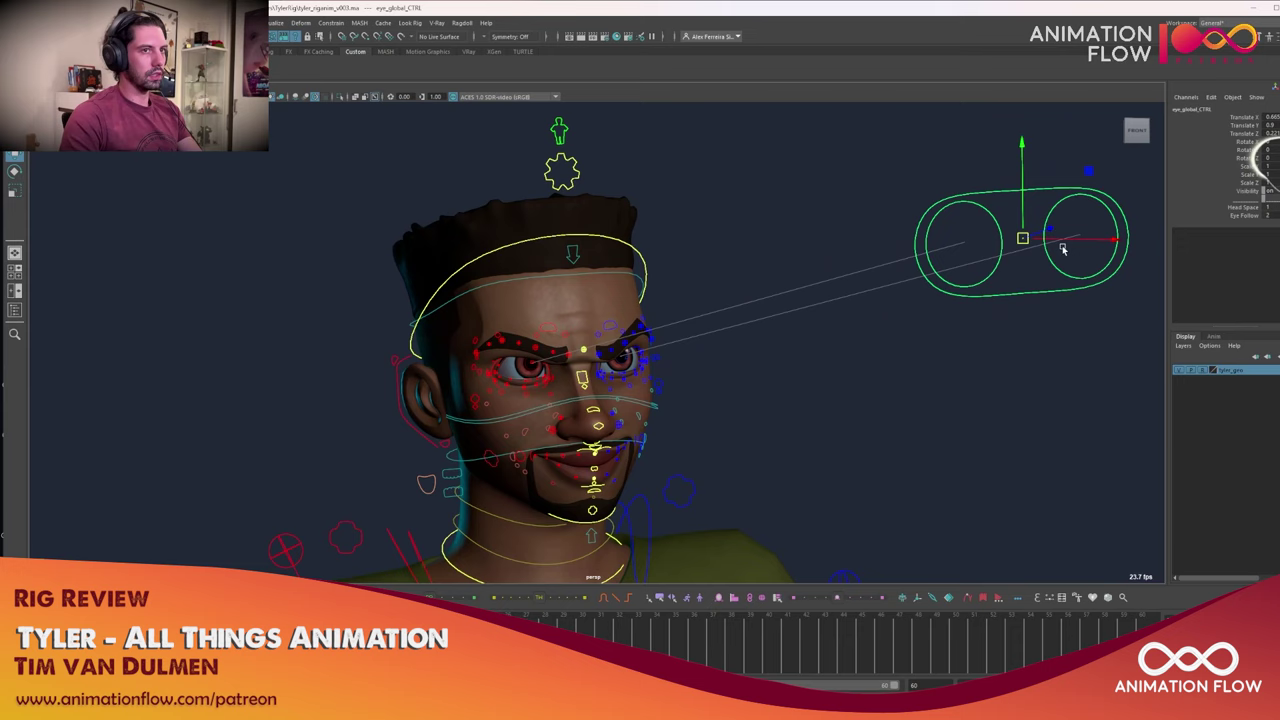
Try closing the right eye by setting Auto Blink to 1 on its eye master control
click(998, 262)
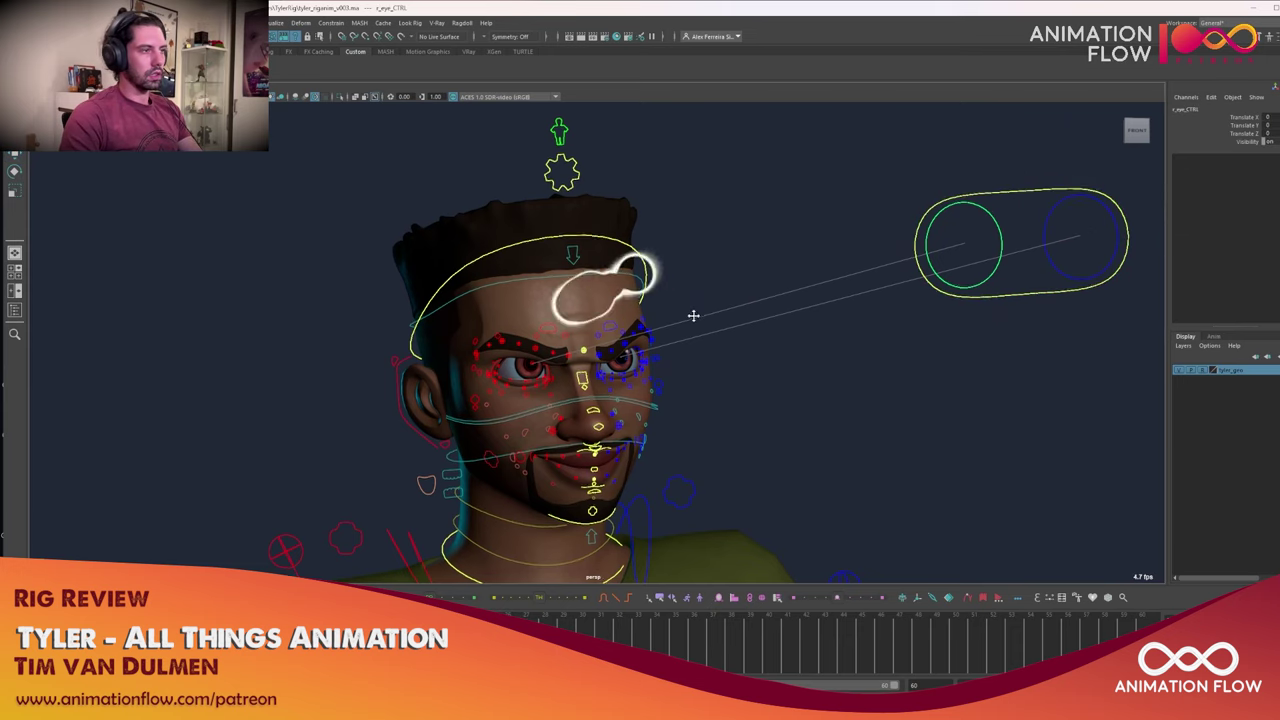
alt+middle_drag(694, 314, 836, 270)
alt+drag(836, 270, 718, 371)
alt+right_drag(718, 371, 905, 328)
alt+middle_drag(905, 328, 846, 317)
click(849, 275)
alt+drag(849, 278, 825, 296)
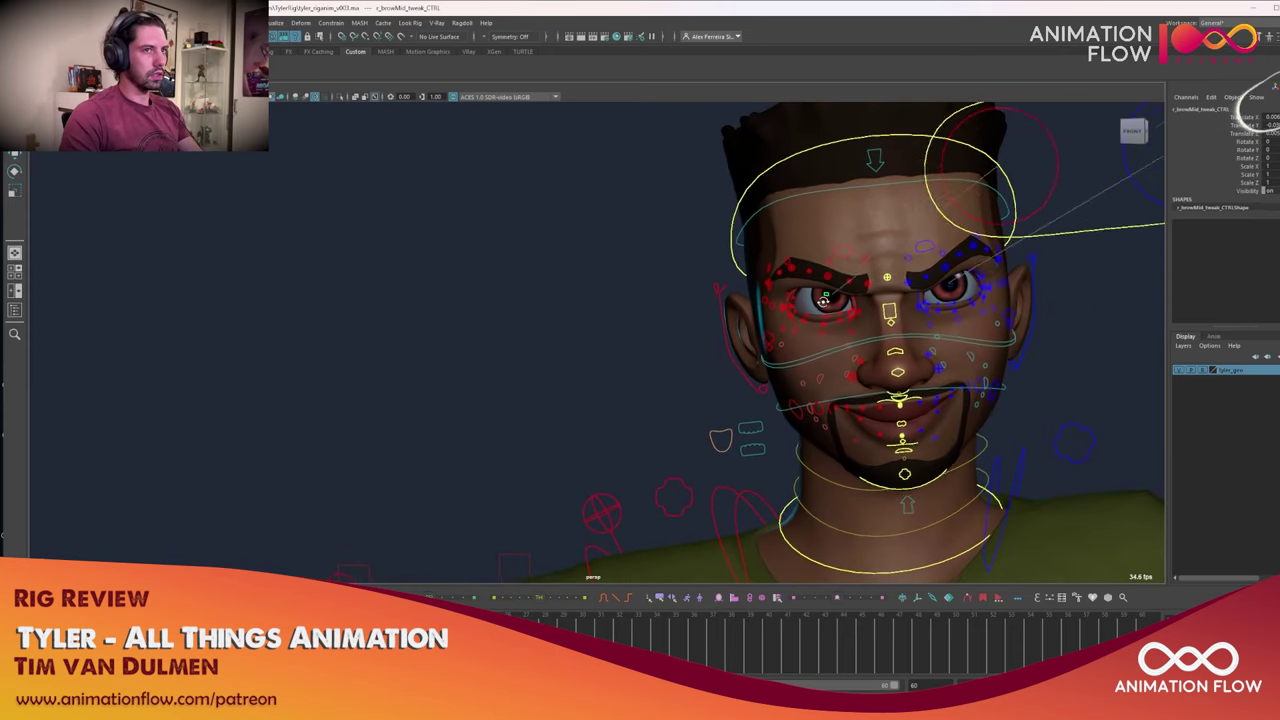
alt+right_drag(825, 296, 975, 393)
alt+middle_drag(975, 393, 860, 374)
alt+right_drag(763, 334, 785, 343)
click(675, 302)
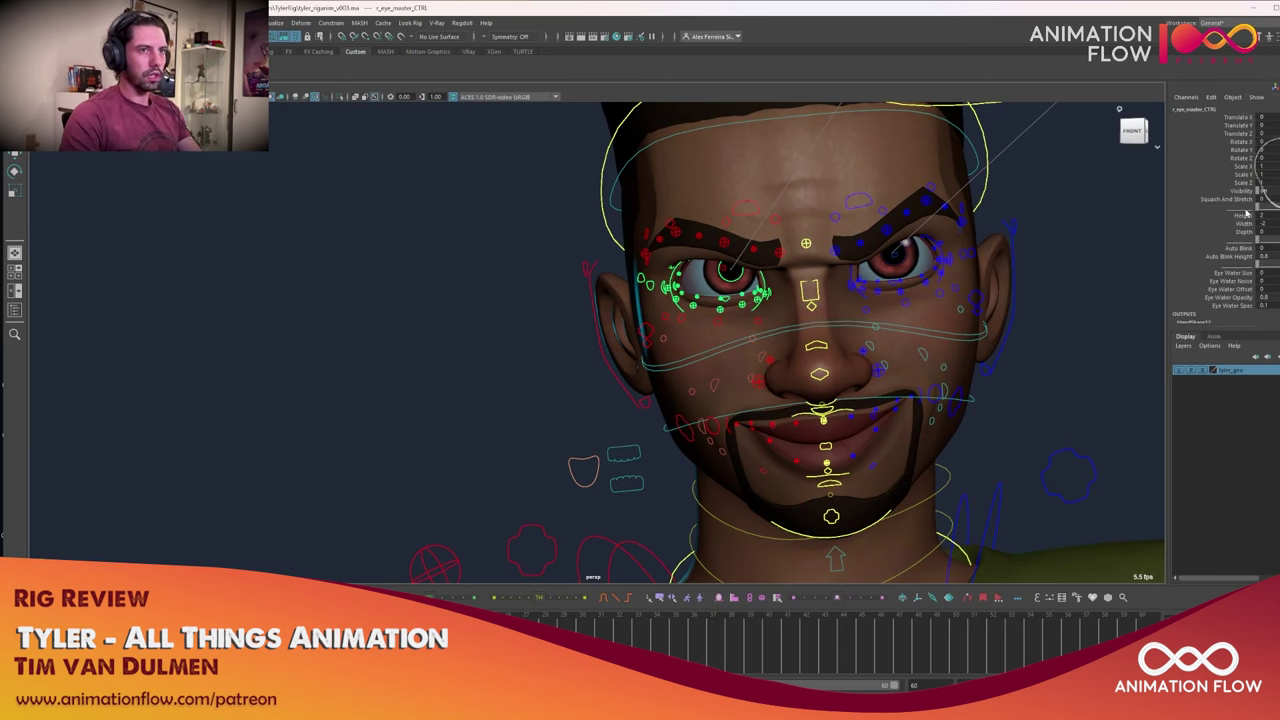
click(1241, 249)
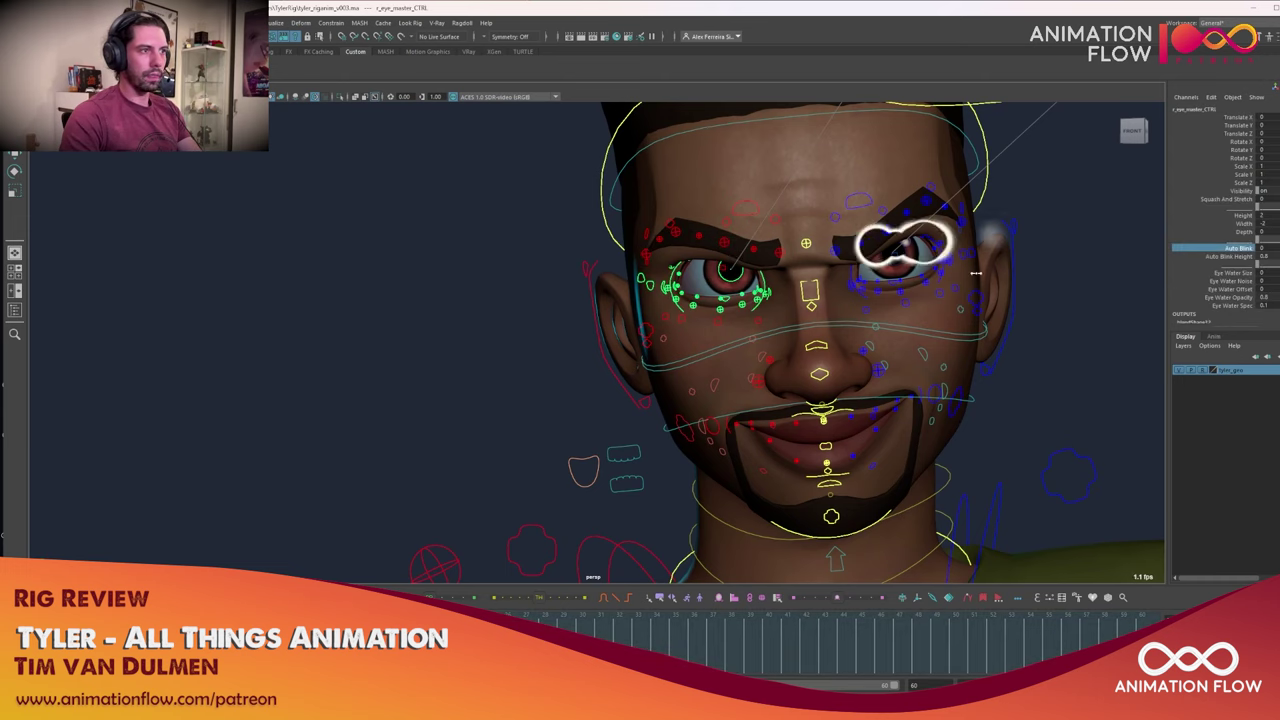
middle_drag(975, 277, 1250, 275)
Try a different Auto Blink Height on the right eye master control and undo it
click(1241, 258)
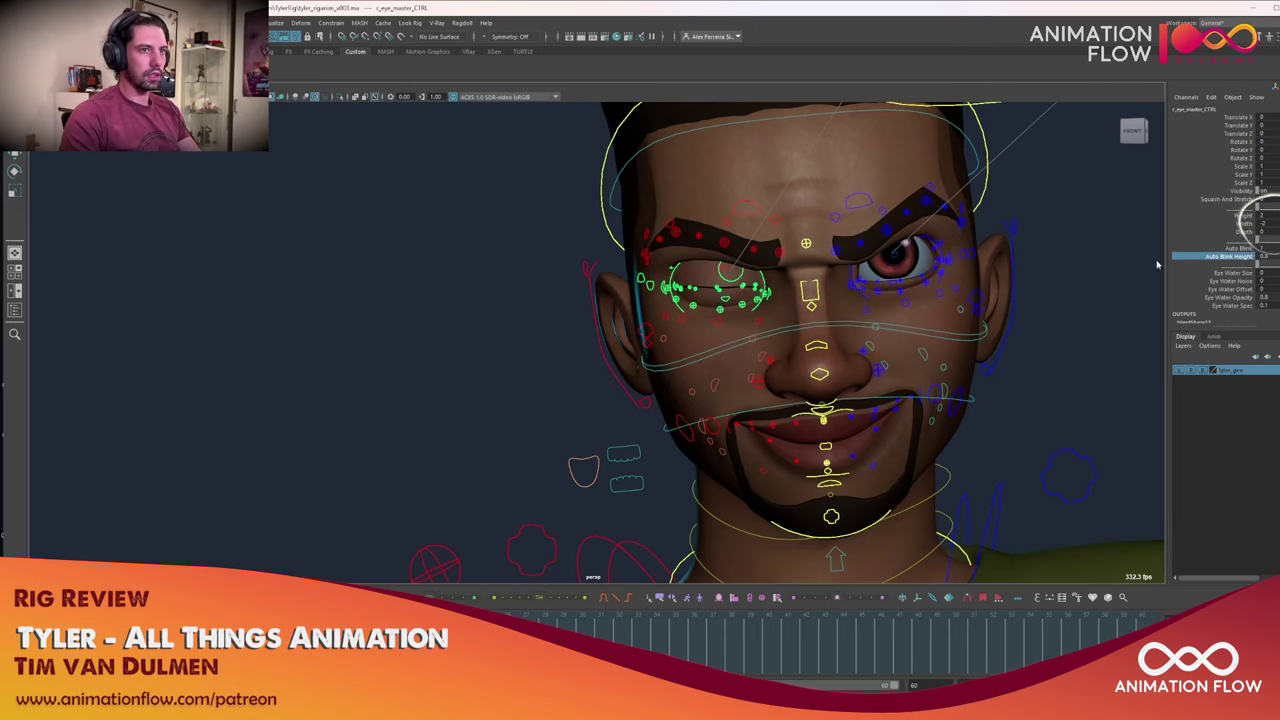
middle_drag(1020, 268, 1036, 206)
key(ctrl+z)
Try moving a right inner lower-eyelid control up, and undo it together with the right eye's auto blink
alt+drag(755, 305, 706, 310)
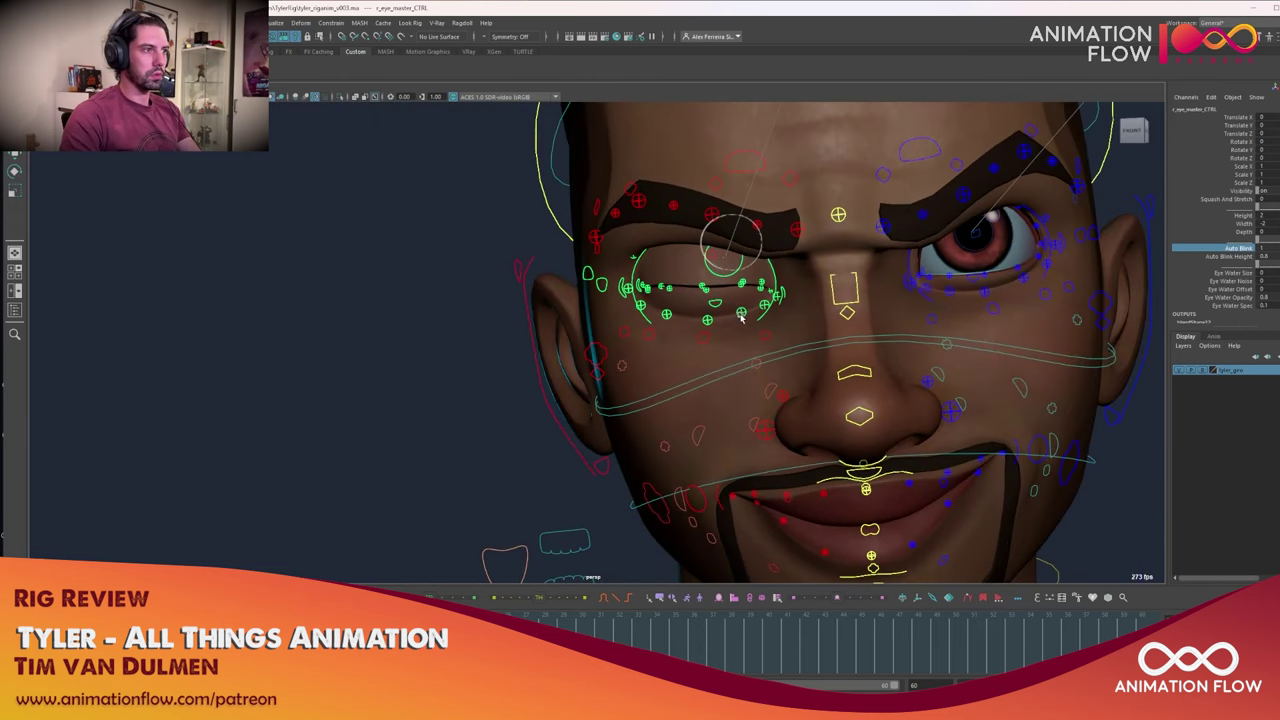
click(702, 287)
key(w)
drag(708, 255, 709, 250)
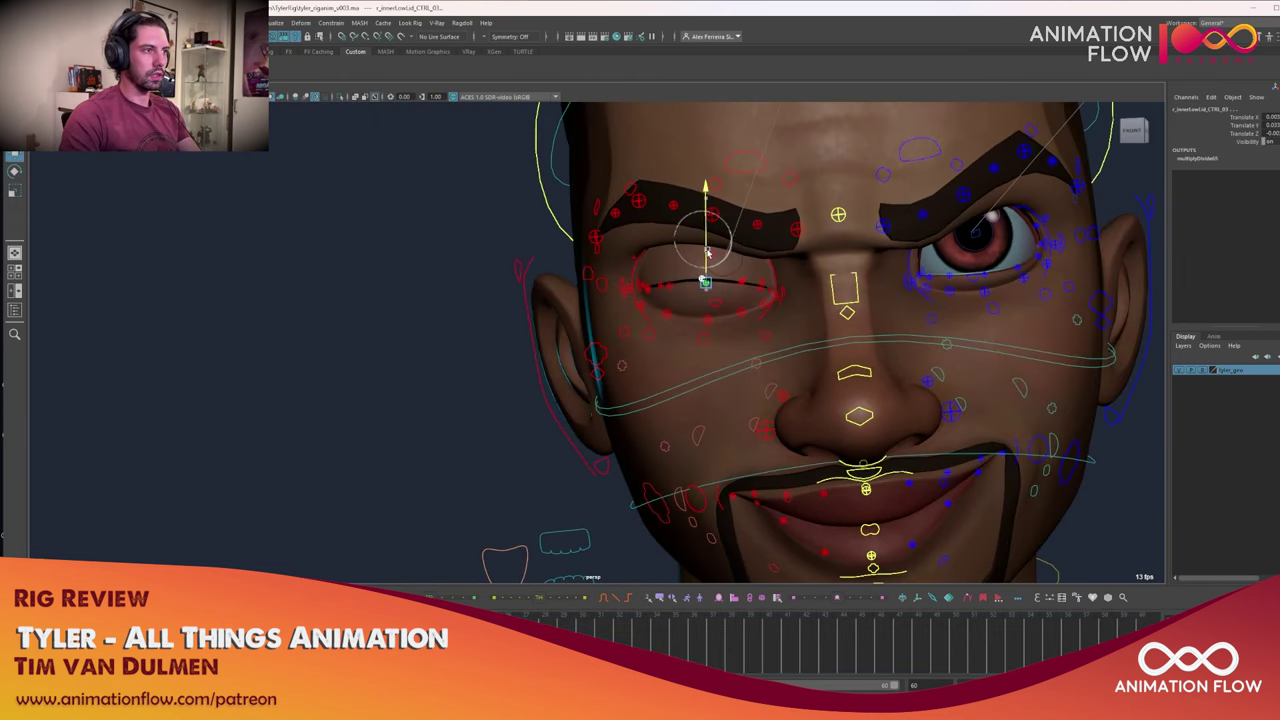
key(ctrl+z)
key(ctrl+z)
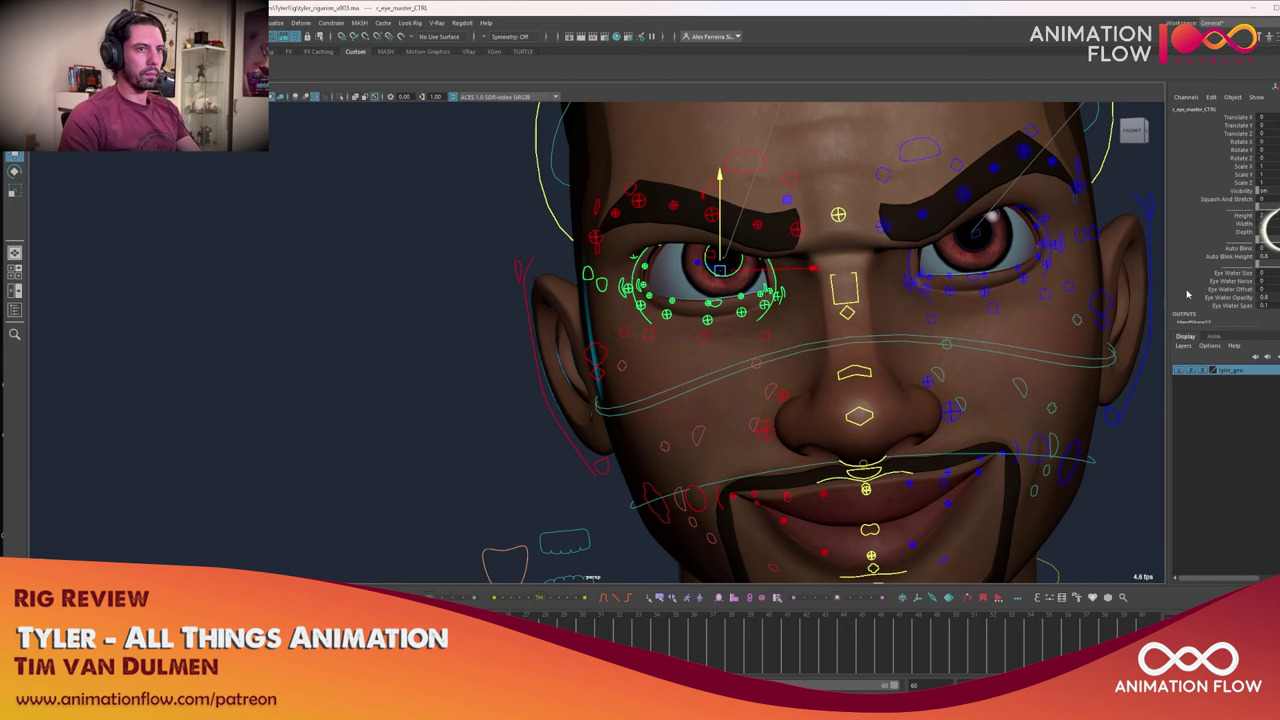
Try increasing the right eye's Eye Water Size and Eye Water Noise, and undo the changes
click(1235, 273)
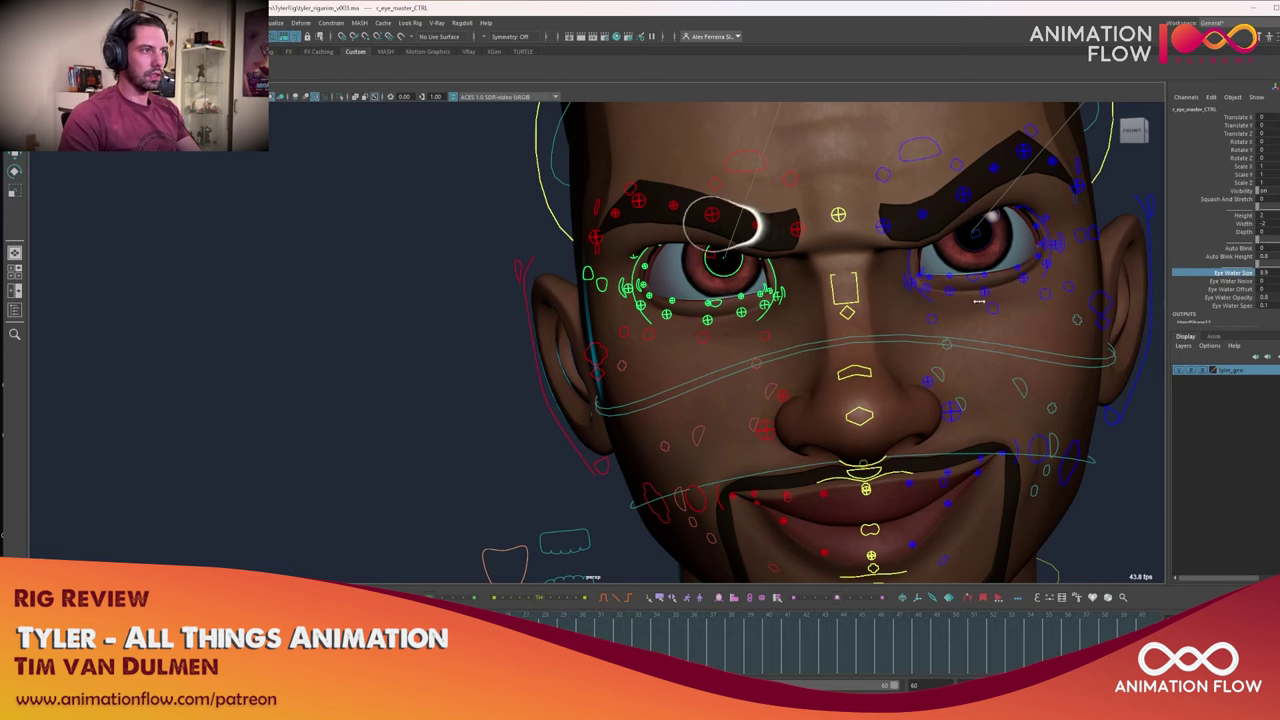
middle_drag(979, 300, 1126, 299)
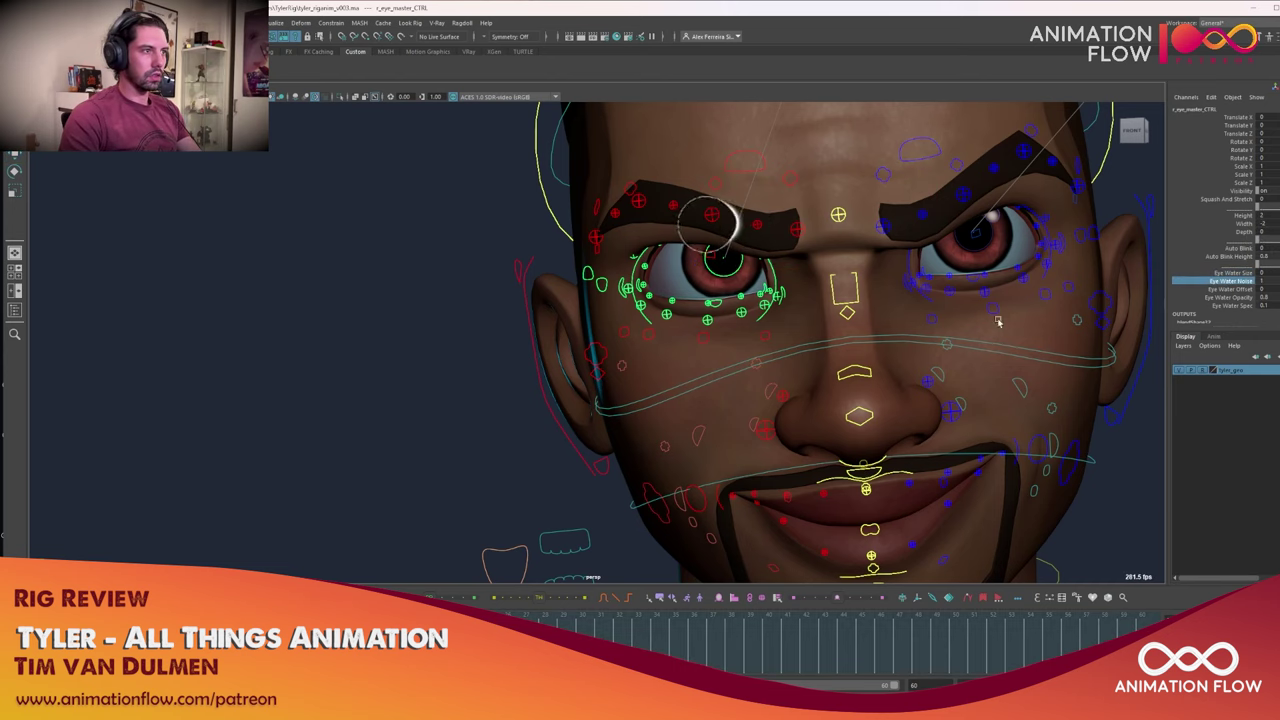
key(ctrl+z)
click(1237, 290)
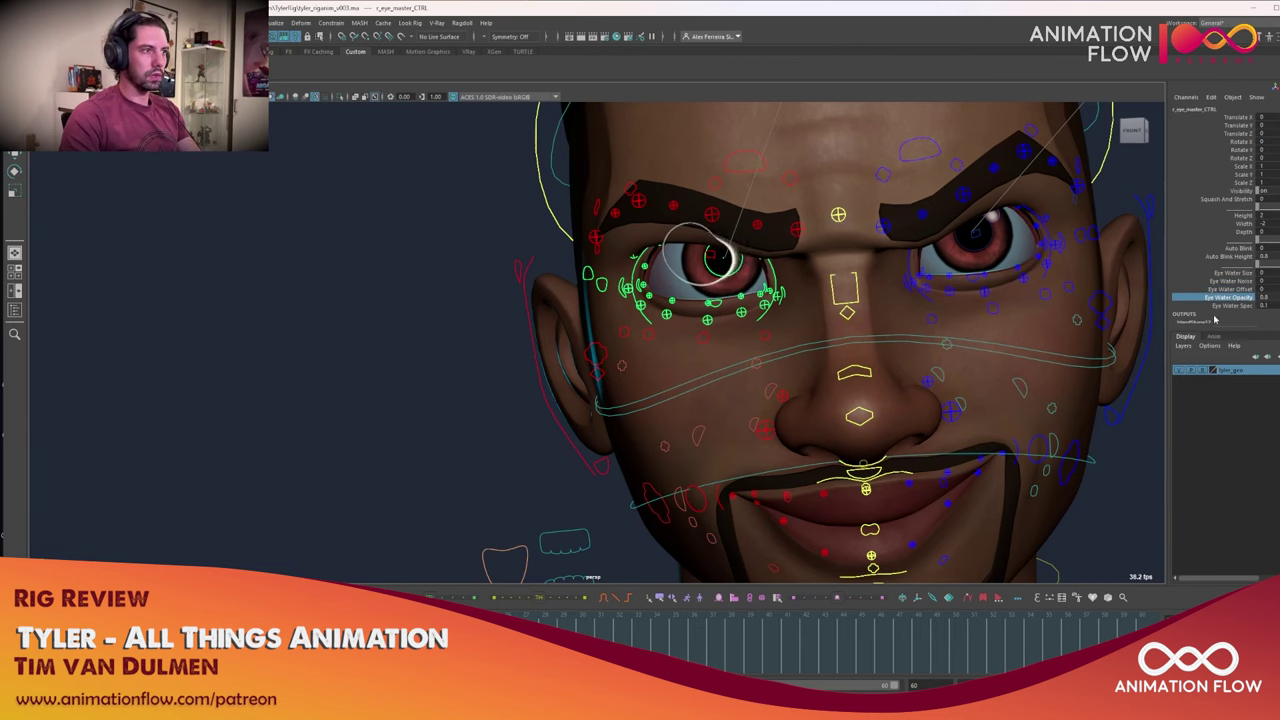
click(1234, 273)
middle_drag(670, 346, 824, 349)
key(ctrl+z)
Set the right eye's Eye Water Size to about 19.2 and its Eye Water Noise to 1
alt+drag(802, 351, 903, 363)
alt+drag(822, 388, 735, 337)
alt+middle_drag(735, 337, 749, 343)
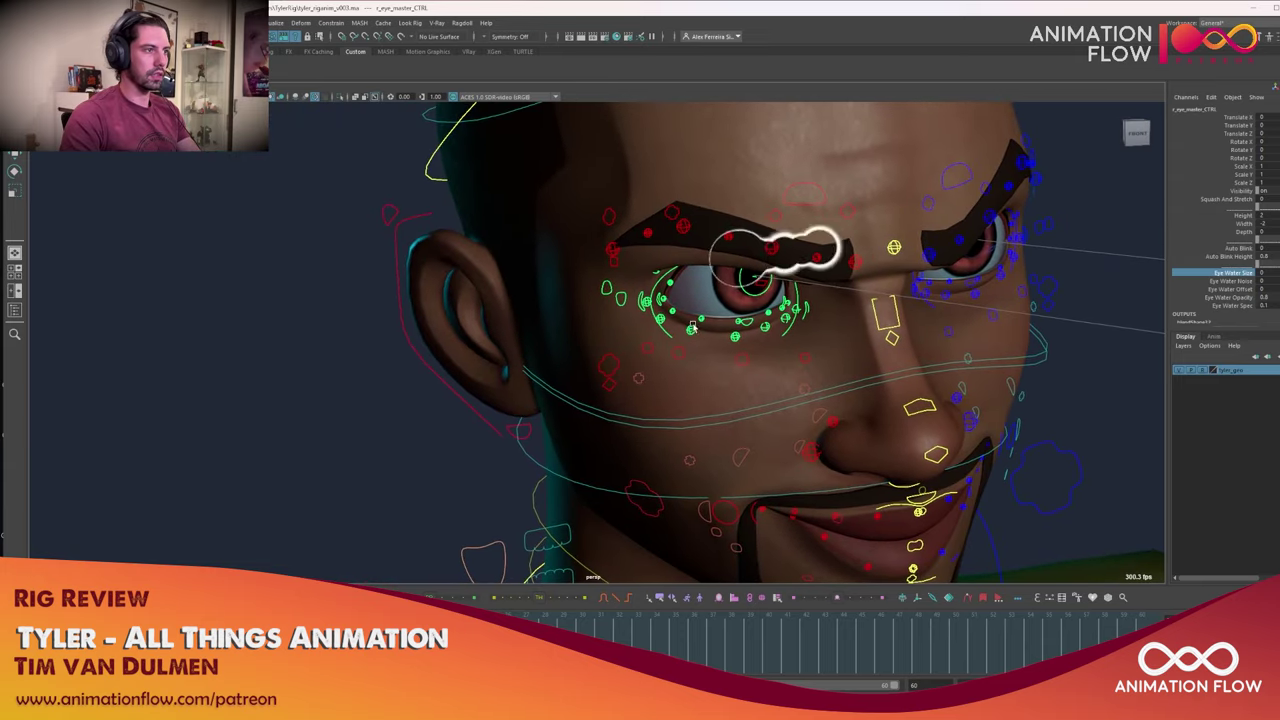
alt+right_drag(749, 343, 763, 349)
middle_drag(763, 349, 911, 391)
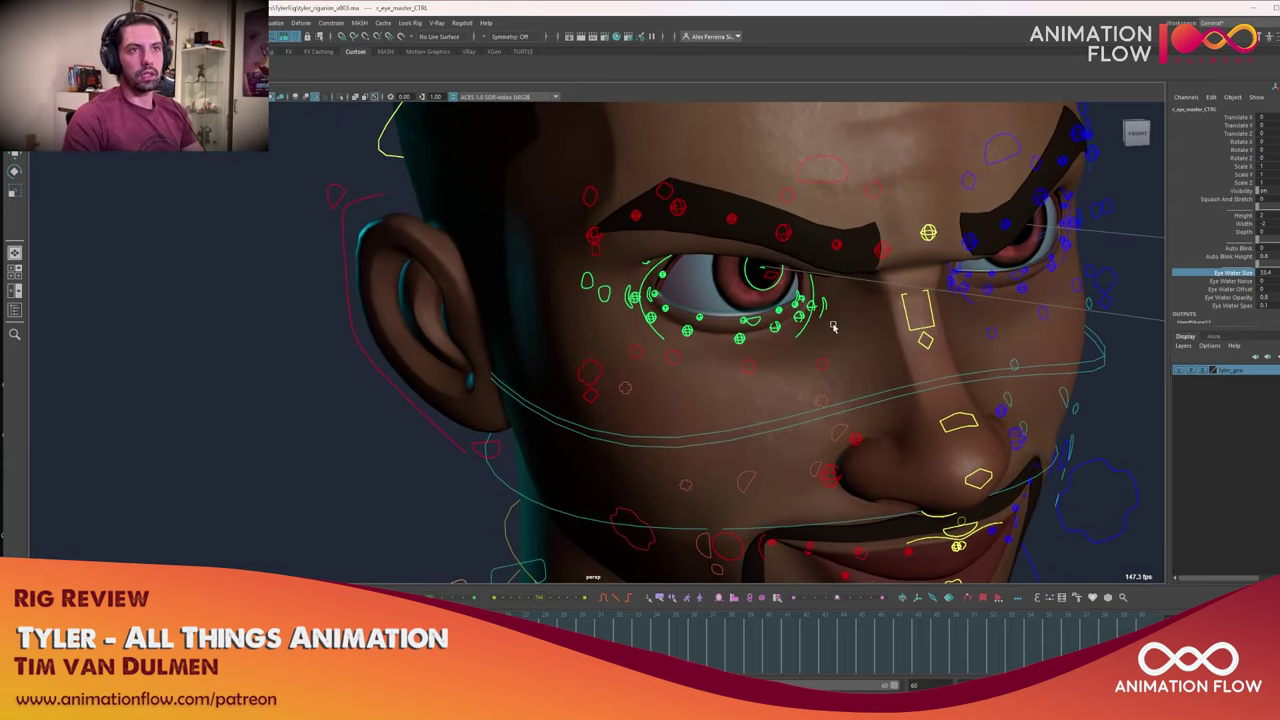
alt+middle_drag(833, 327, 668, 338)
alt+right_drag(668, 338, 854, 321)
alt+middle_drag(754, 318, 990, 314)
alt+right_drag(990, 314, 700, 321)
middle_drag(700, 321, 616, 340)
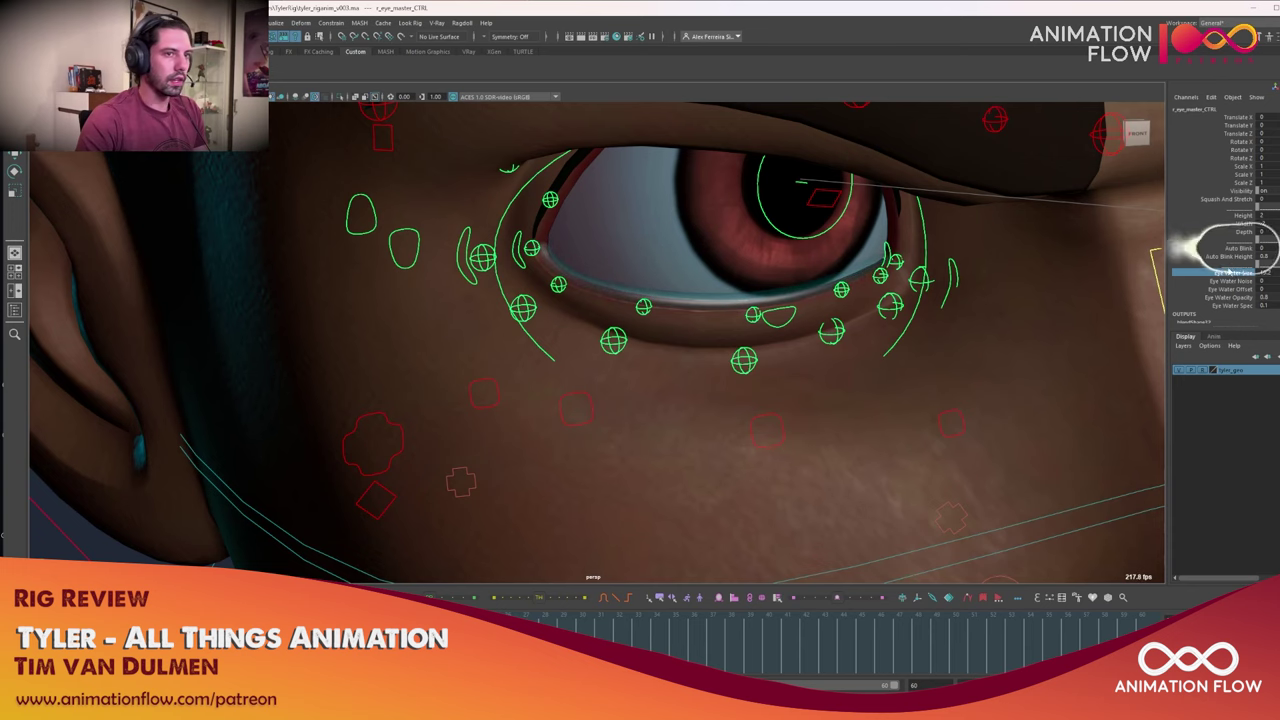
click(1236, 283)
middle_drag(690, 303, 1011, 308)
Try an Eye Water Offset of about 41 on the right eye and undo it
click(1234, 291)
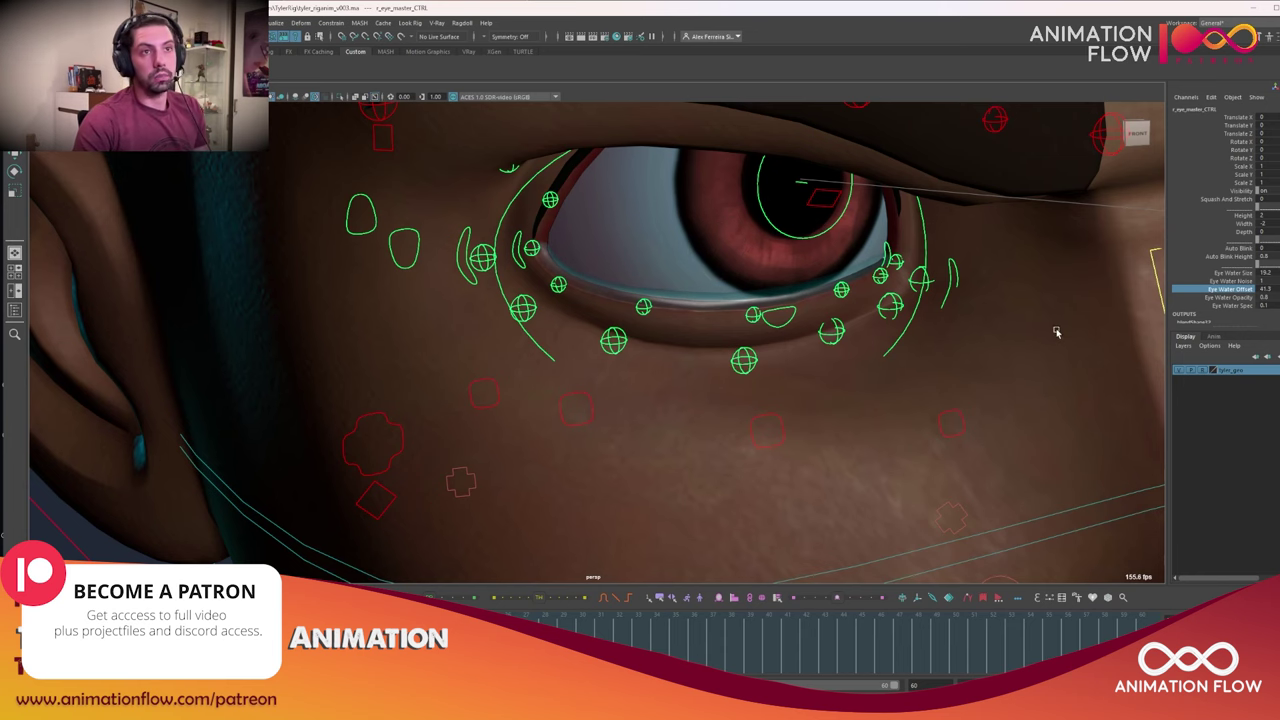
scroll(840, 312, down, 4)
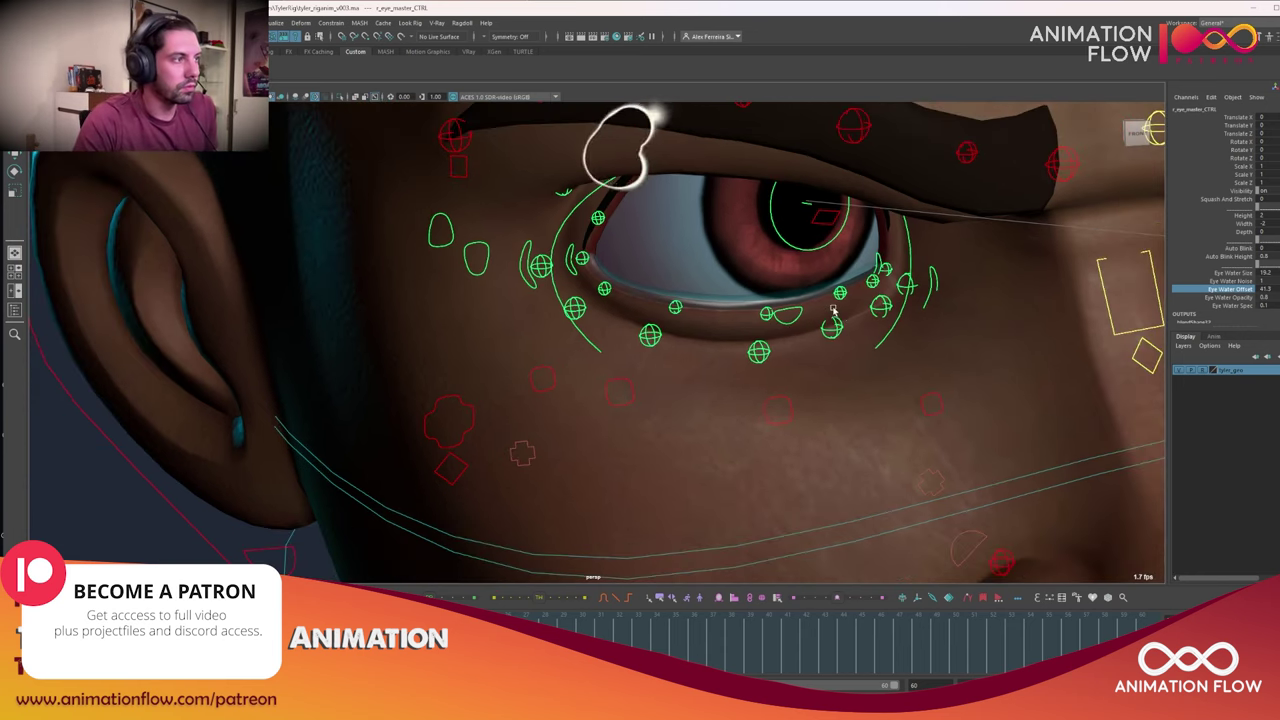
alt+drag(857, 349, 668, 334)
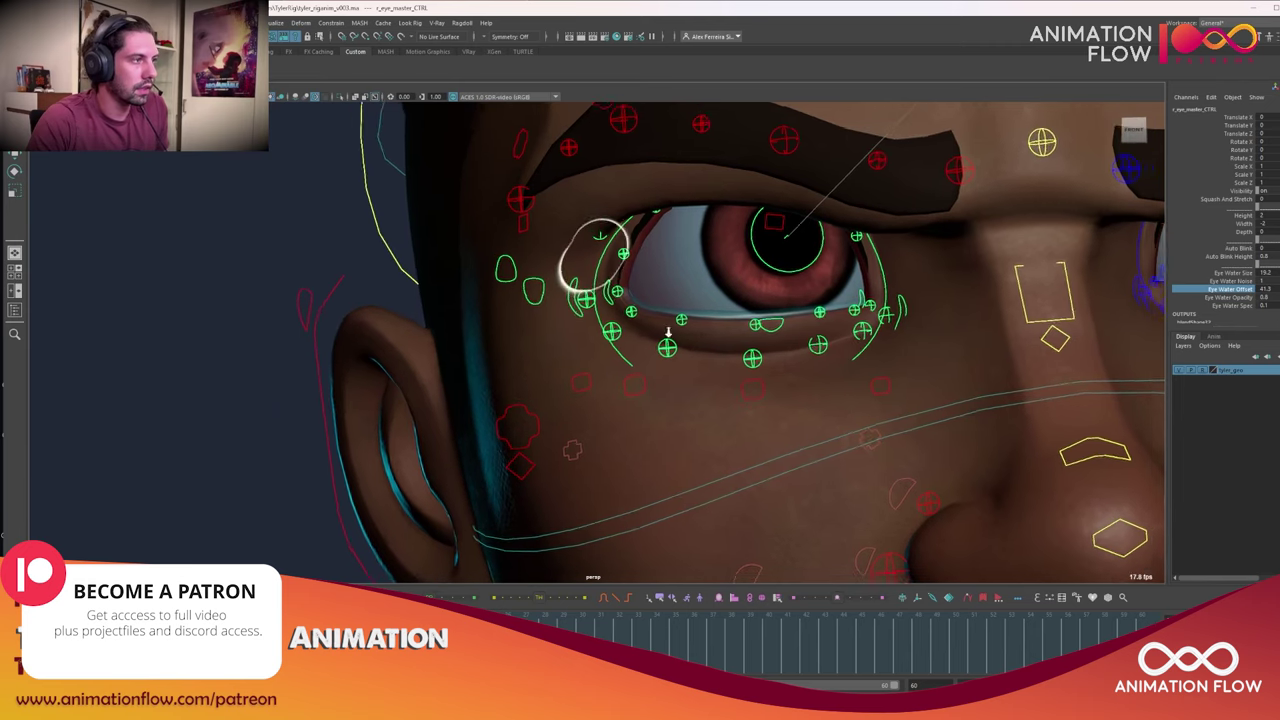
scroll(760, 345, down, 1)
key(ctrl+z)
alt+middle_drag(832, 348, 757, 359)
scroll(820, 391, down, 3)
alt+middle_drag(820, 391, 757, 380)
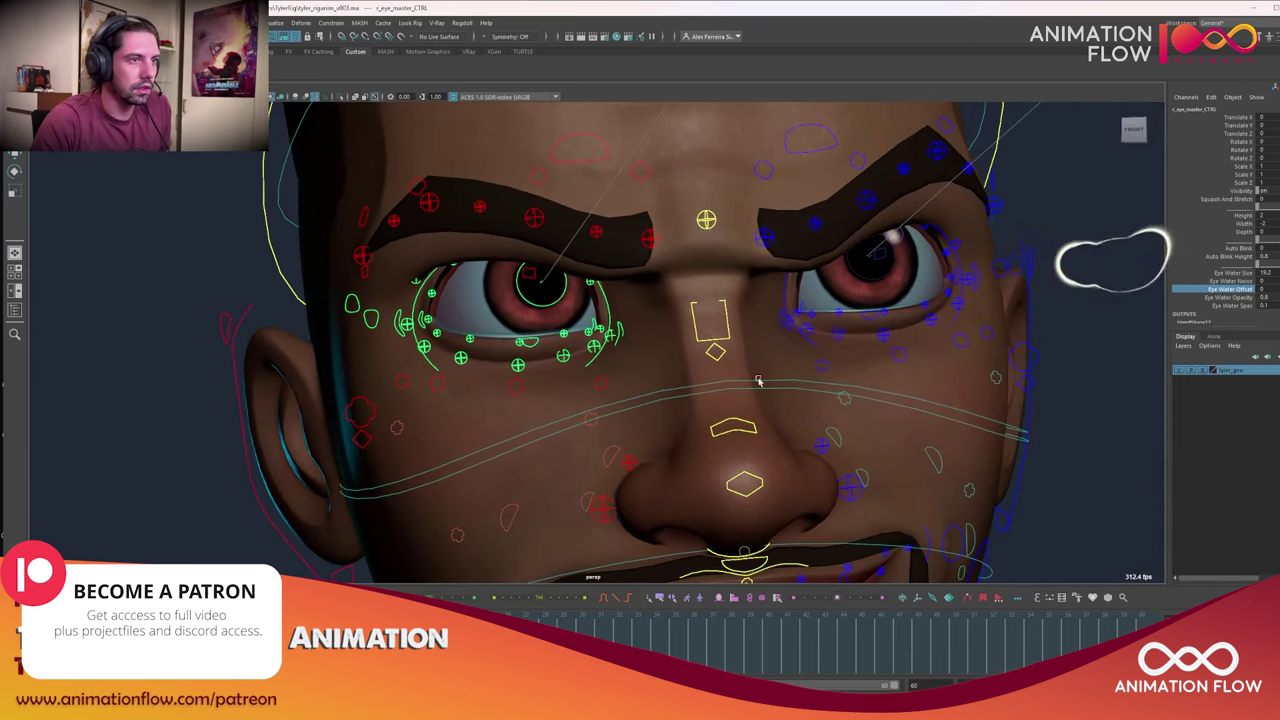
Increase the Pupil and Iris attributes of the left pupil control
scroll(757, 380, down, 2)
alt+drag(757, 380, 731, 373)
click(718, 356)
click(727, 369)
mouse_move(780, 338)
middle_down()
mouse_move(786, 348)
mouse_move(796, 333)
middle_up()
click(862, 302)
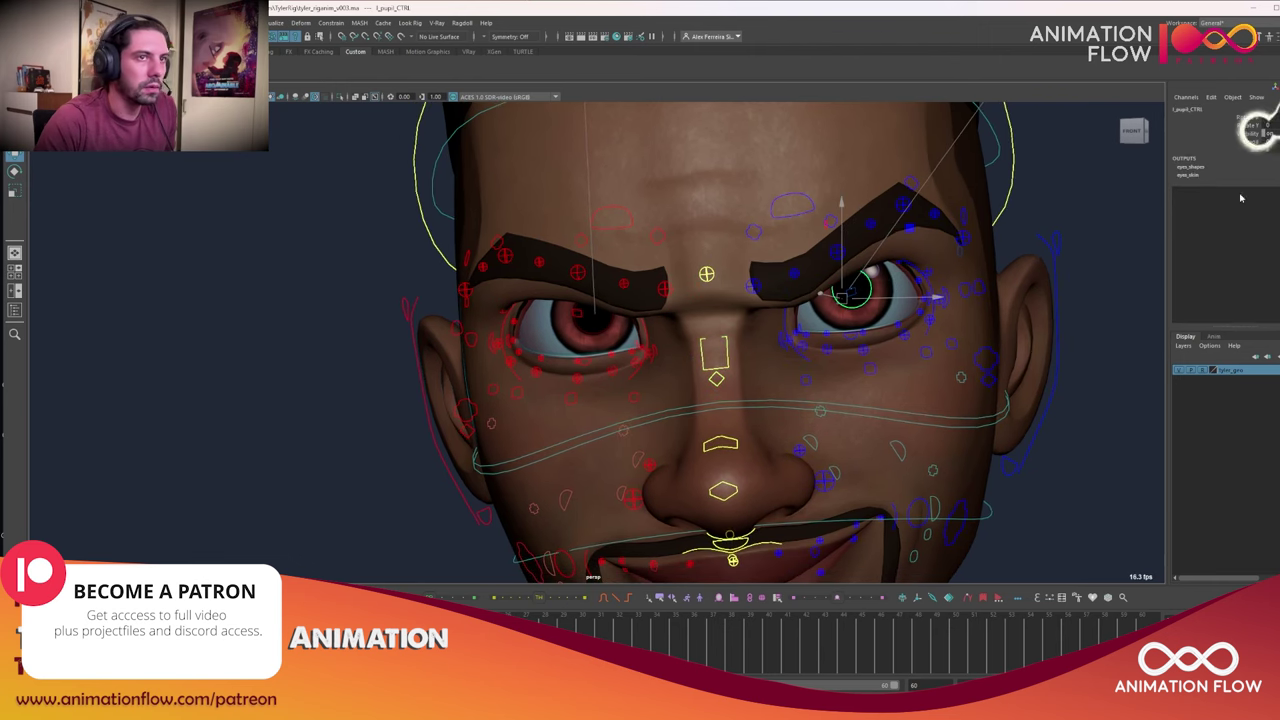
click(1252, 142)
middle_drag(1000, 208, 1006, 208)
drag(1252, 142, 1252, 150)
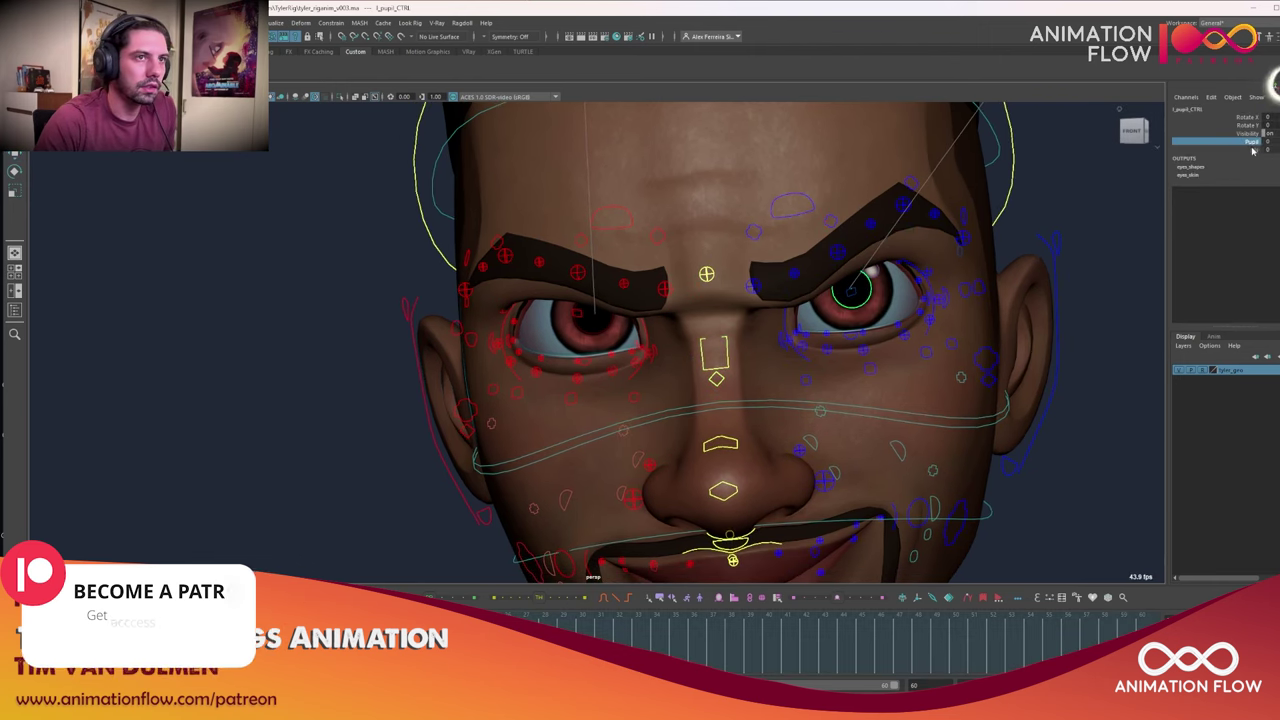
middle_drag(967, 248, 999, 253)
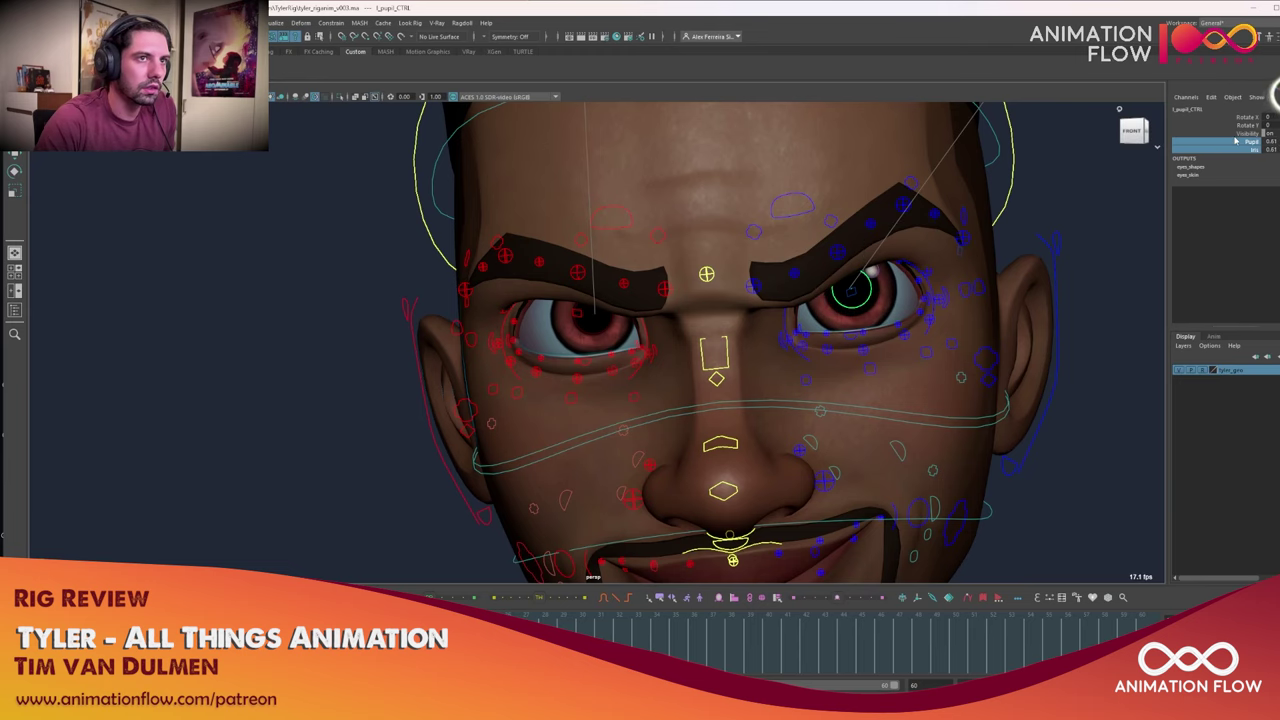
click(988, 269)
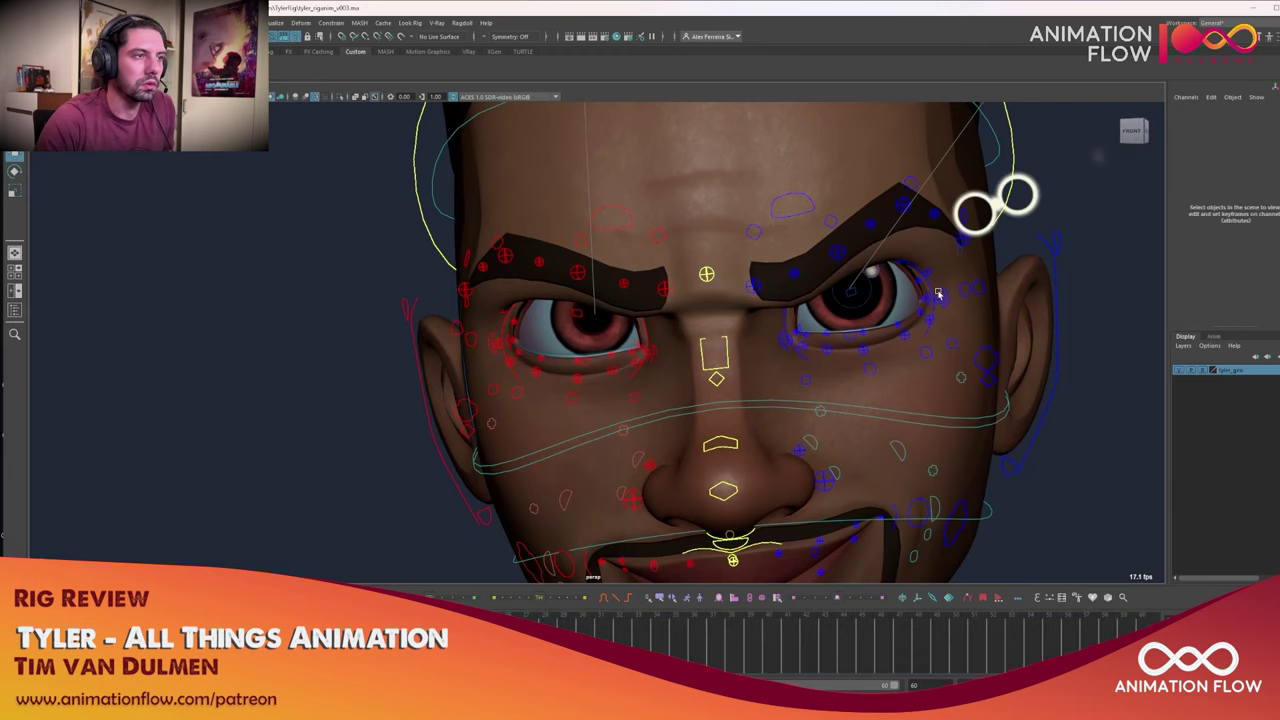
click(865, 300)
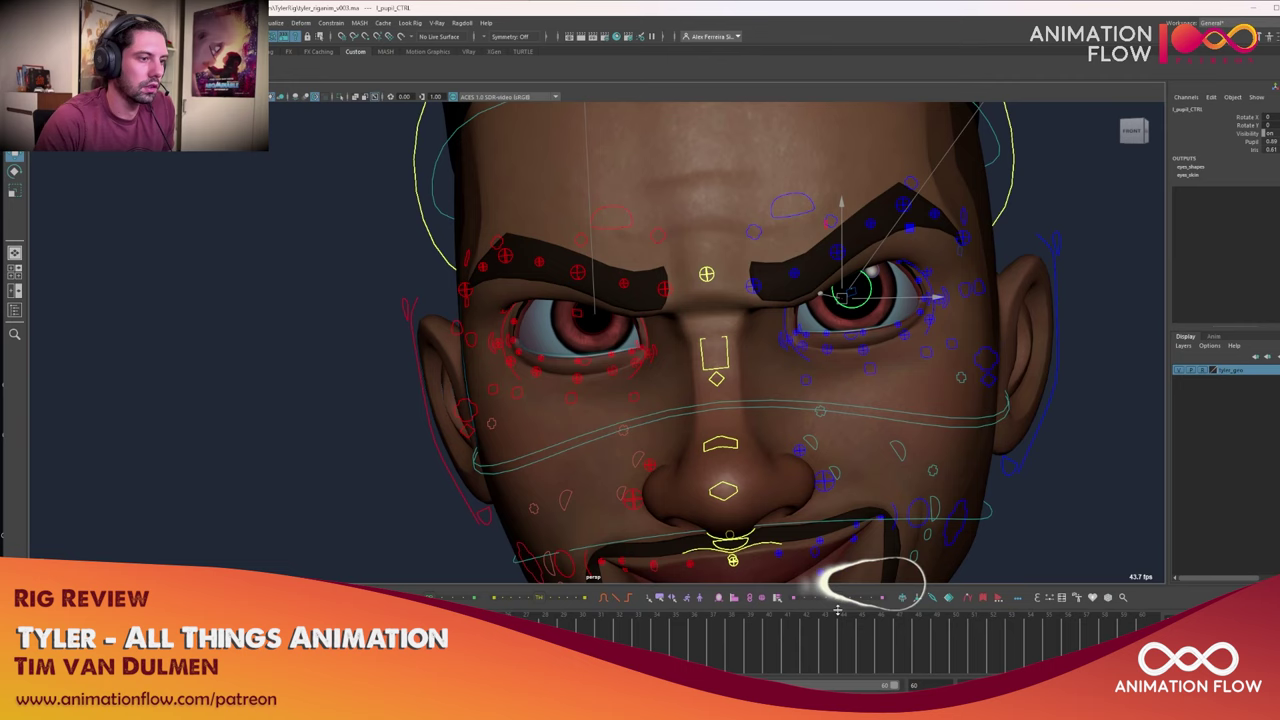
Inspect the left outer brow control and the individual upper-brow controls on both sides by selecting them in turn
click(608, 318)
click(1086, 408)
alt+drag(1086, 408, 787, 383)
key(alt+1)
key(alt+1)
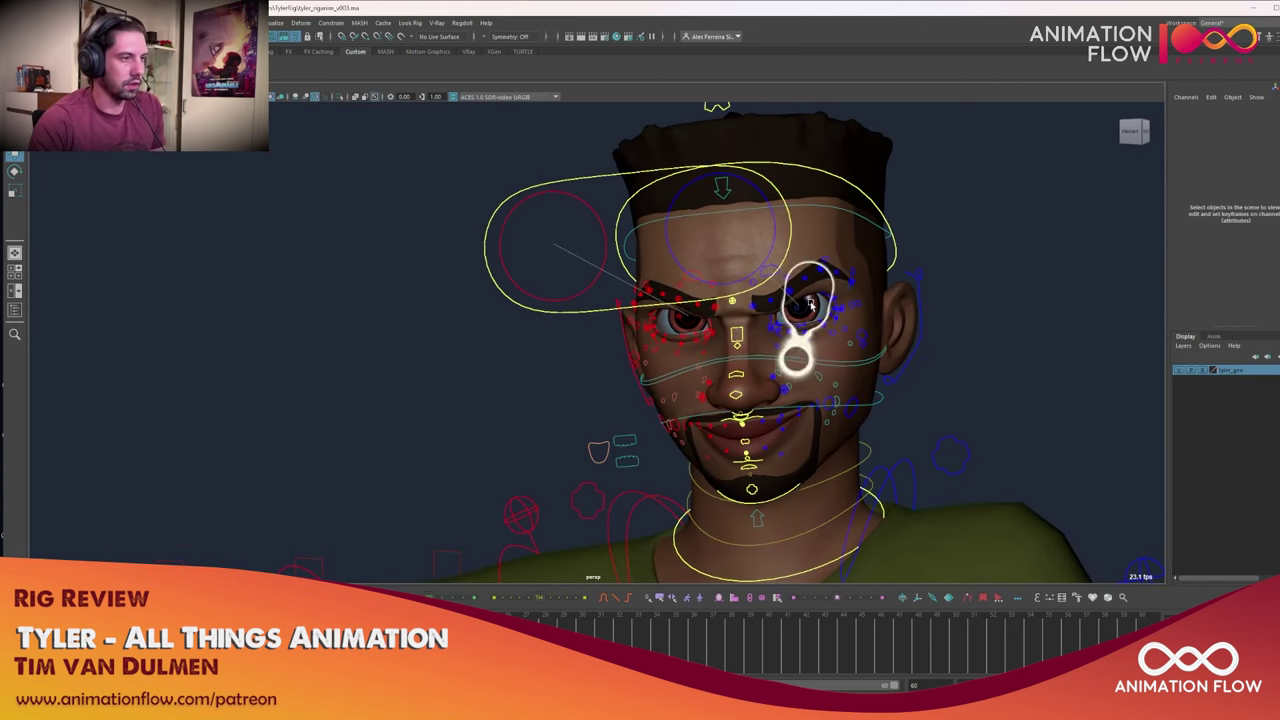
click(826, 267)
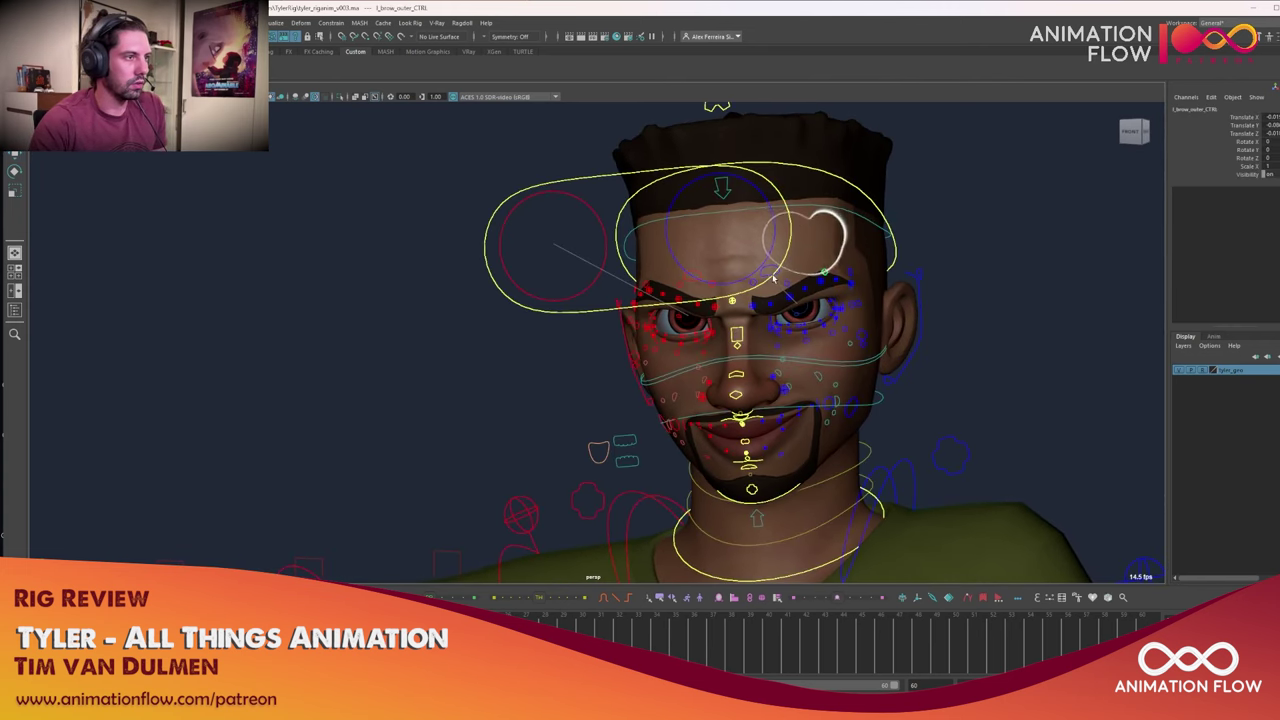
click(773, 258)
click(773, 292)
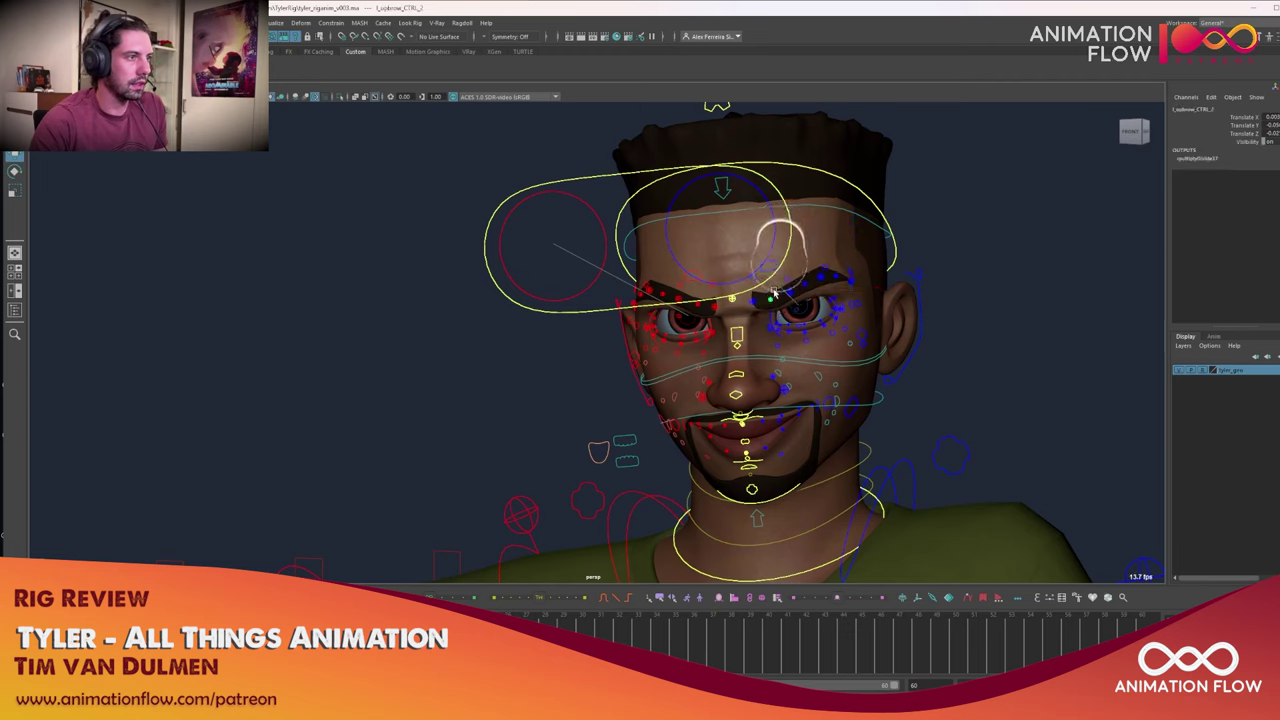
click(752, 302)
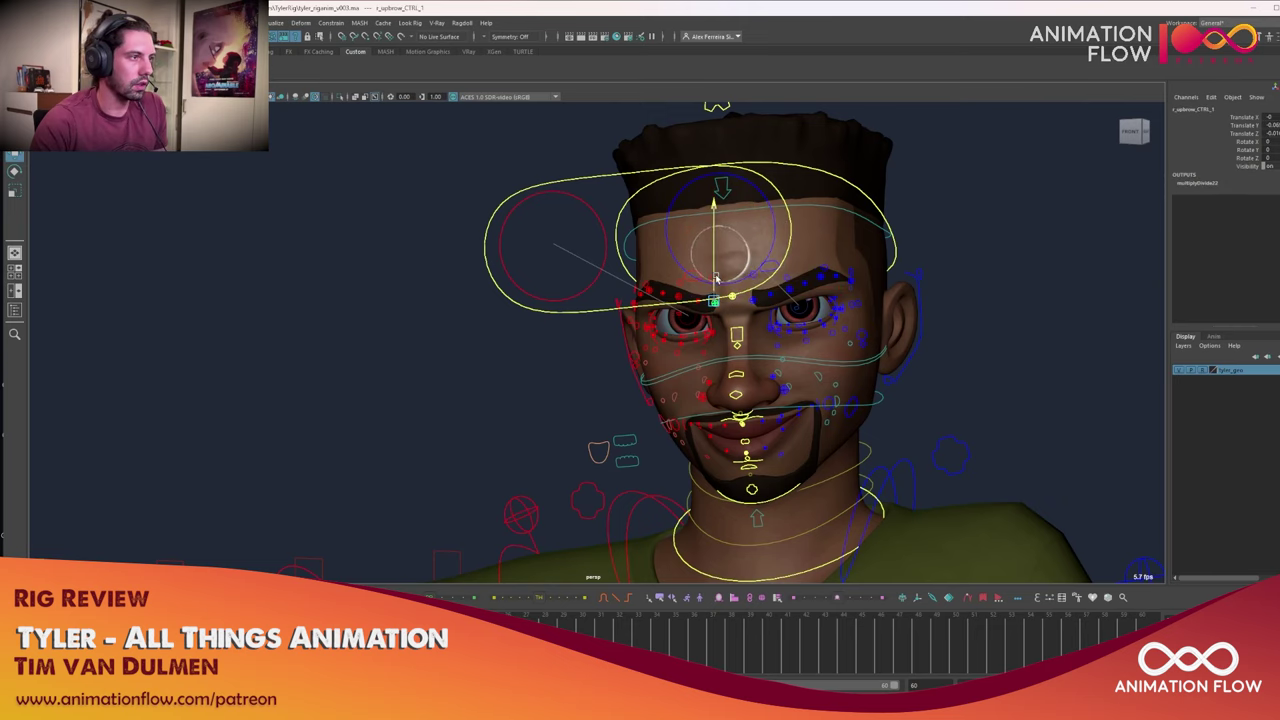
click(704, 307)
alt+drag(701, 320, 728, 370)
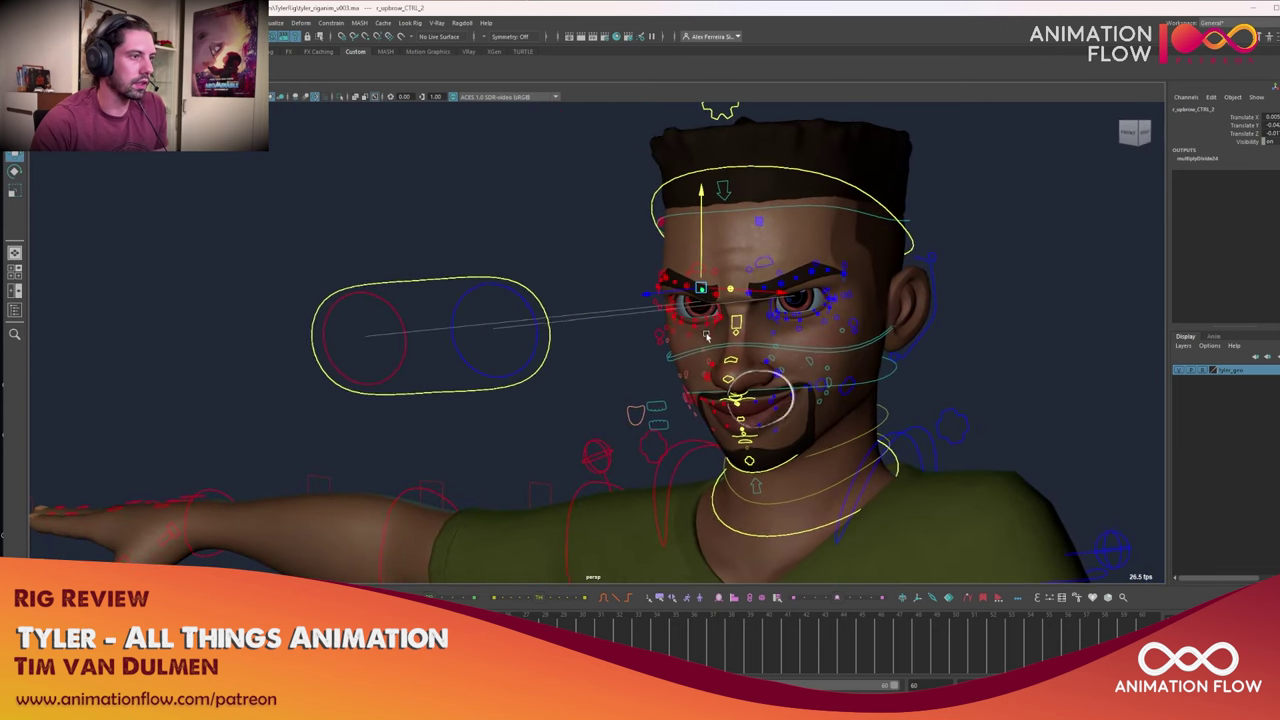
Move the lower-head squash-and-stretch control to test the deformation of the lower face
click(757, 486)
key(e)
key(w)
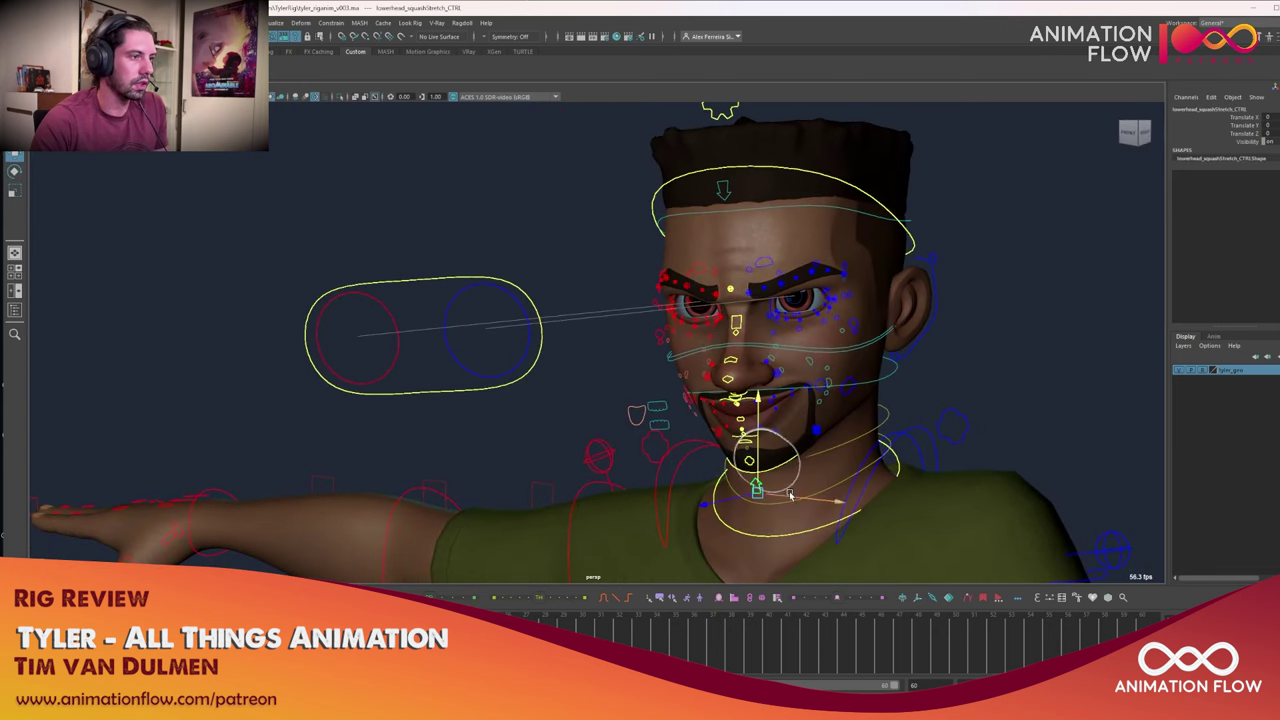
drag(791, 496, 803, 446)
key(q)
Select the rig's settings control above the head to examine its face, body and visibility attributes
click(745, 432)
alt+right_drag(803, 446, 712, 444)
alt+middle_drag(712, 444, 733, 427)
alt+drag(733, 427, 838, 430)
alt+right_drag(838, 430, 782, 430)
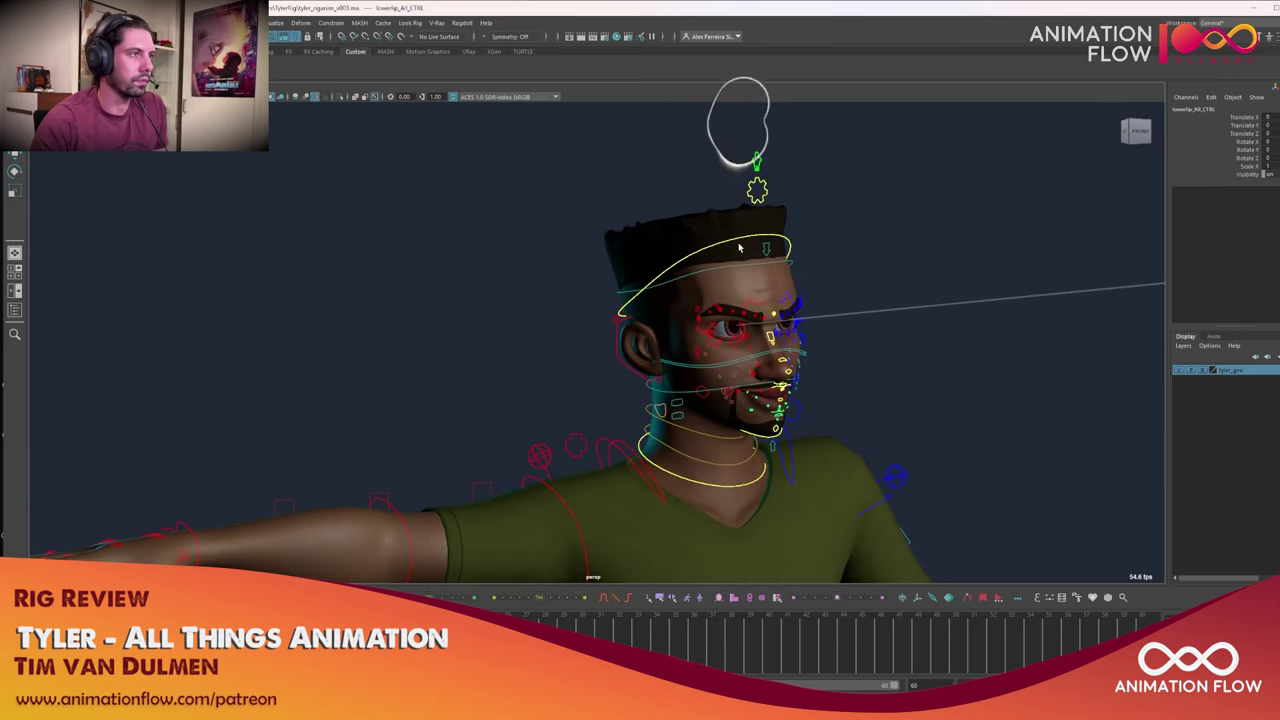
alt+middle_drag(782, 430, 757, 474)
click(731, 245)
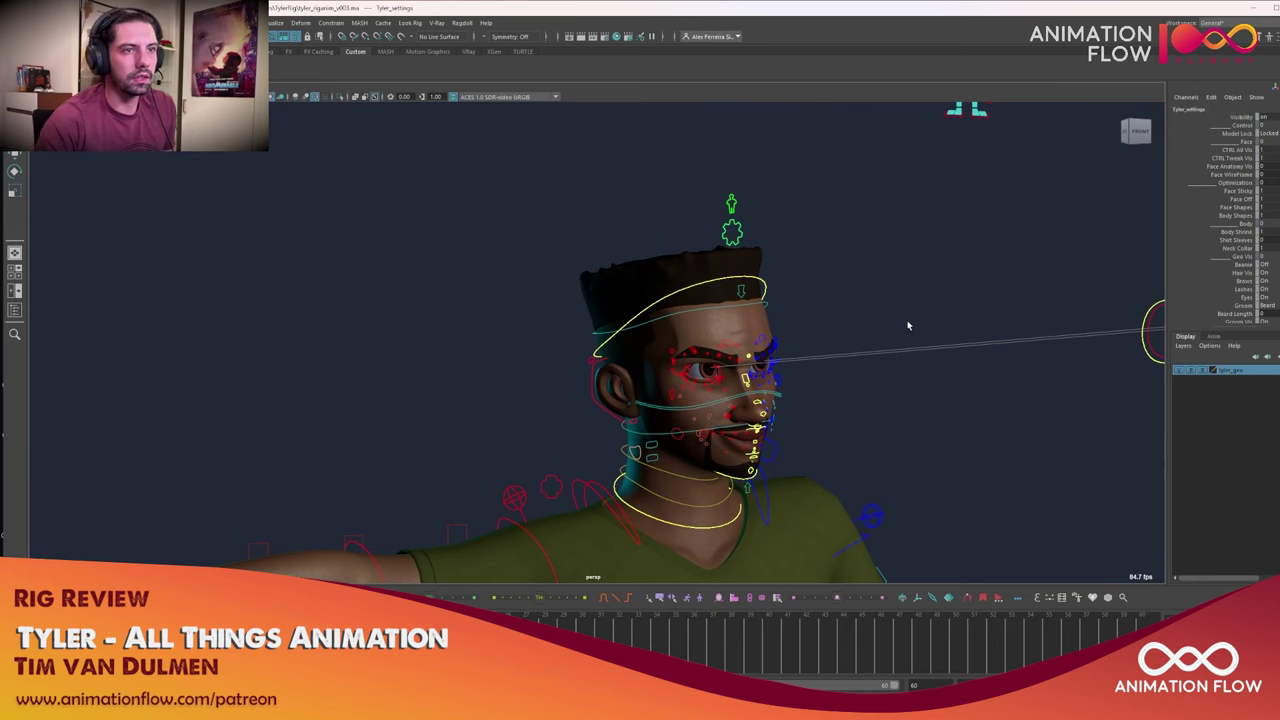
alt+drag(908, 325, 883, 369)
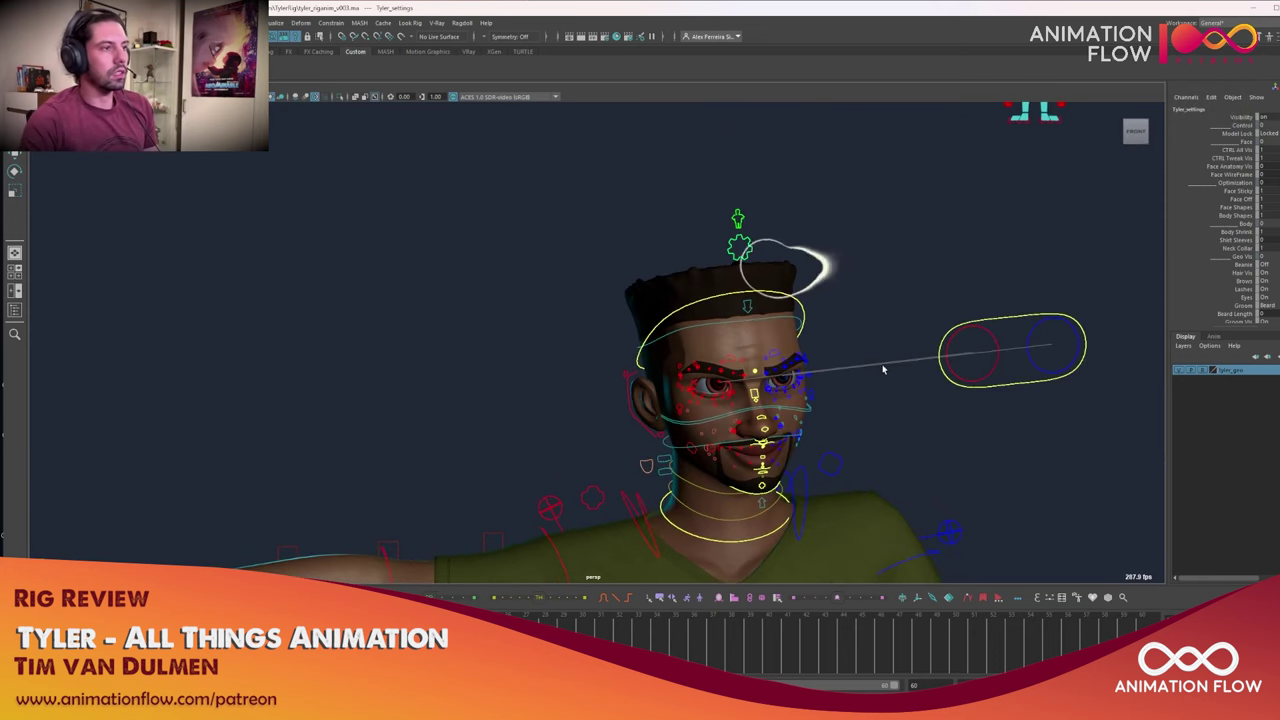
Turn on the Beanie visibility in the Tyler settings control
alt+middle_drag(883, 369, 909, 356)
alt+drag(909, 356, 852, 358)
alt+right_drag(852, 358, 848, 373)
alt+middle_drag(848, 373, 840, 354)
alt+drag(840, 354, 882, 350)
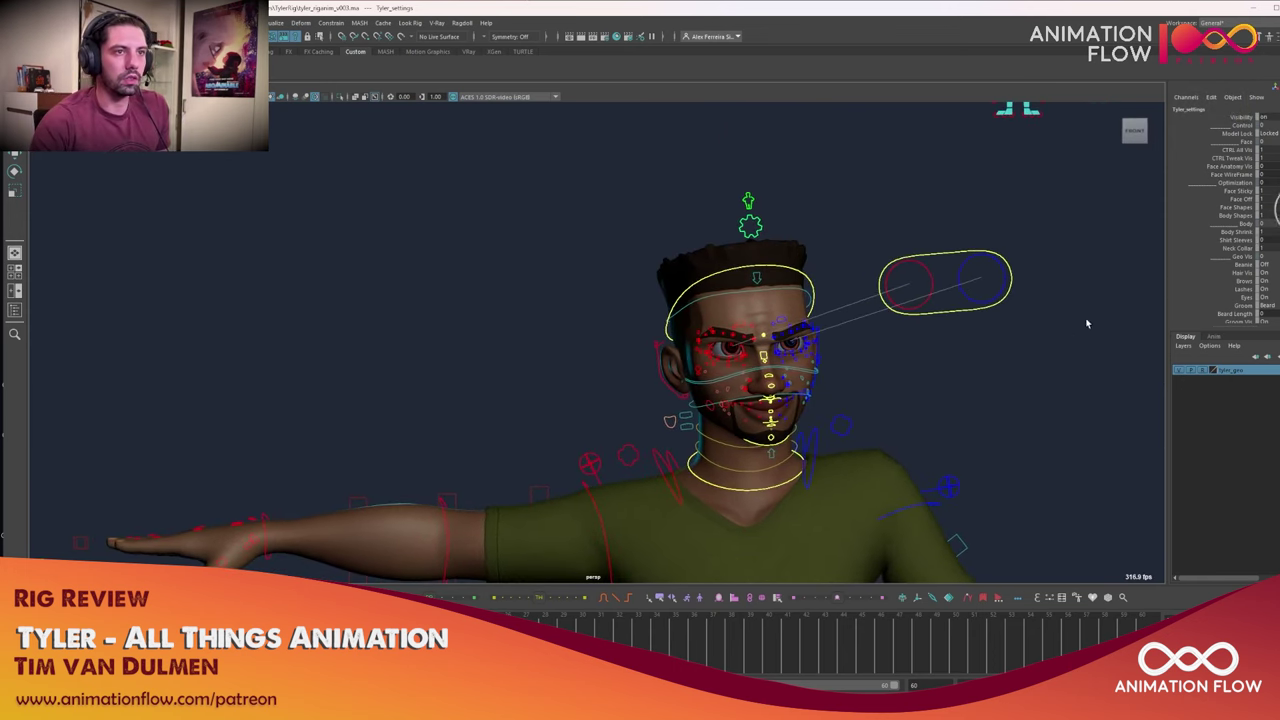
alt+middle_drag(1018, 353, 1026, 364)
alt+drag(1026, 364, 1082, 366)
click(1243, 265)
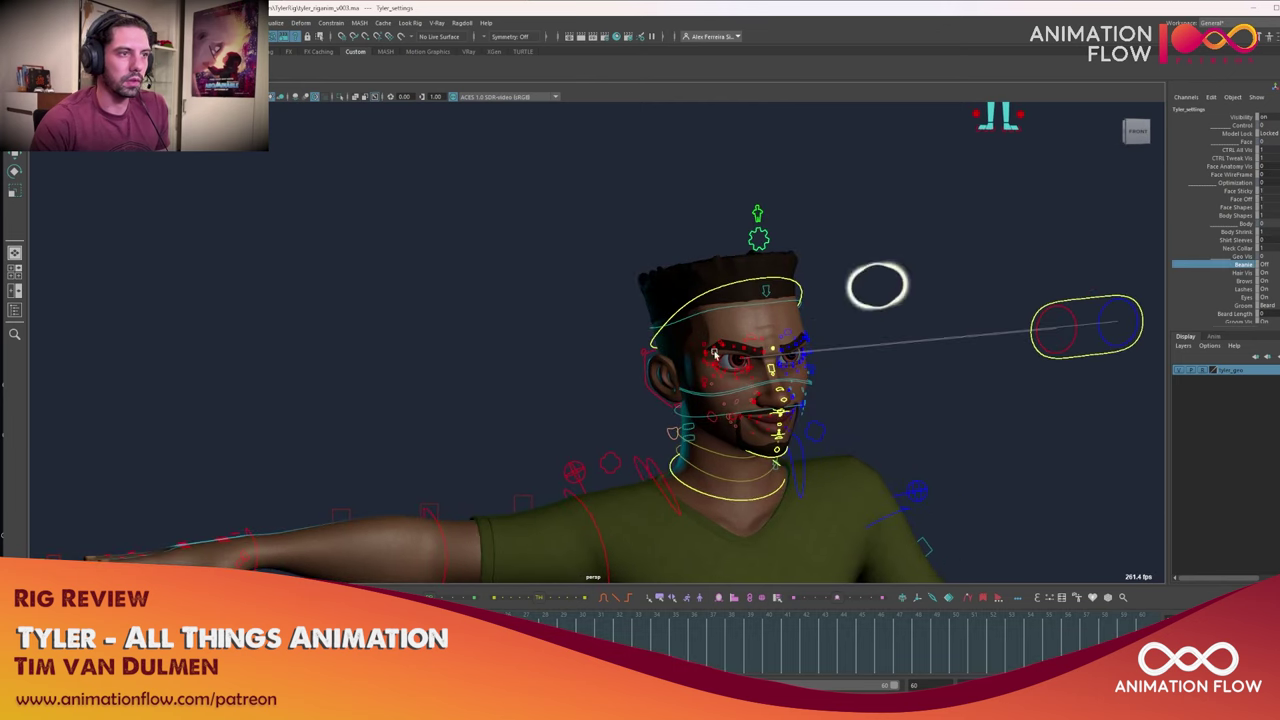
middle_drag(945, 366, 980, 366)
Examine the beanie on the character's head from several angles, with the rig controls hidden for a clean view
alt+drag(906, 374, 854, 369)
alt+right_drag(854, 369, 706, 342)
alt+middle_drag(706, 342, 726, 354)
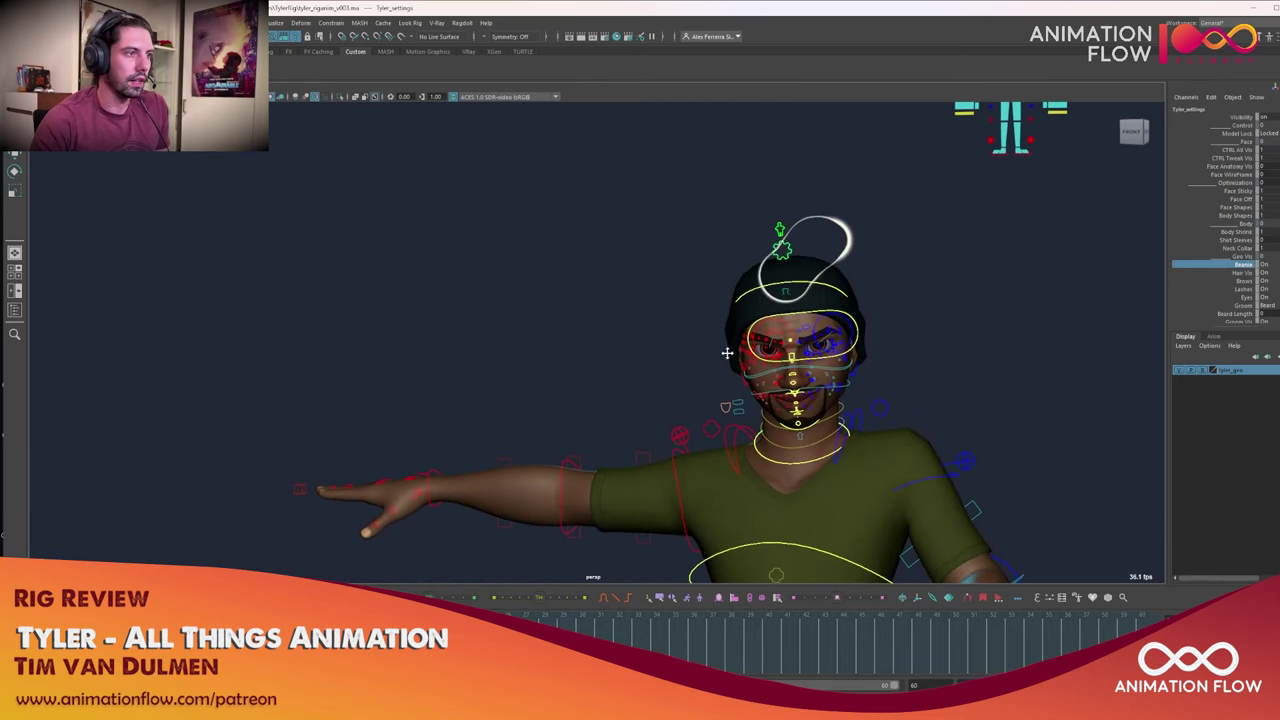
alt+drag(726, 354, 810, 348)
mouse_move(960, 334)
middle_down()
mouse_move(925, 340)
mouse_move(947, 355)
middle_up()
alt+middle_drag(947, 355, 948, 360)
alt+drag(947, 358, 803, 373)
alt+middle_drag(805, 374, 729, 356)
alt+right_drag(729, 356, 1029, 411)
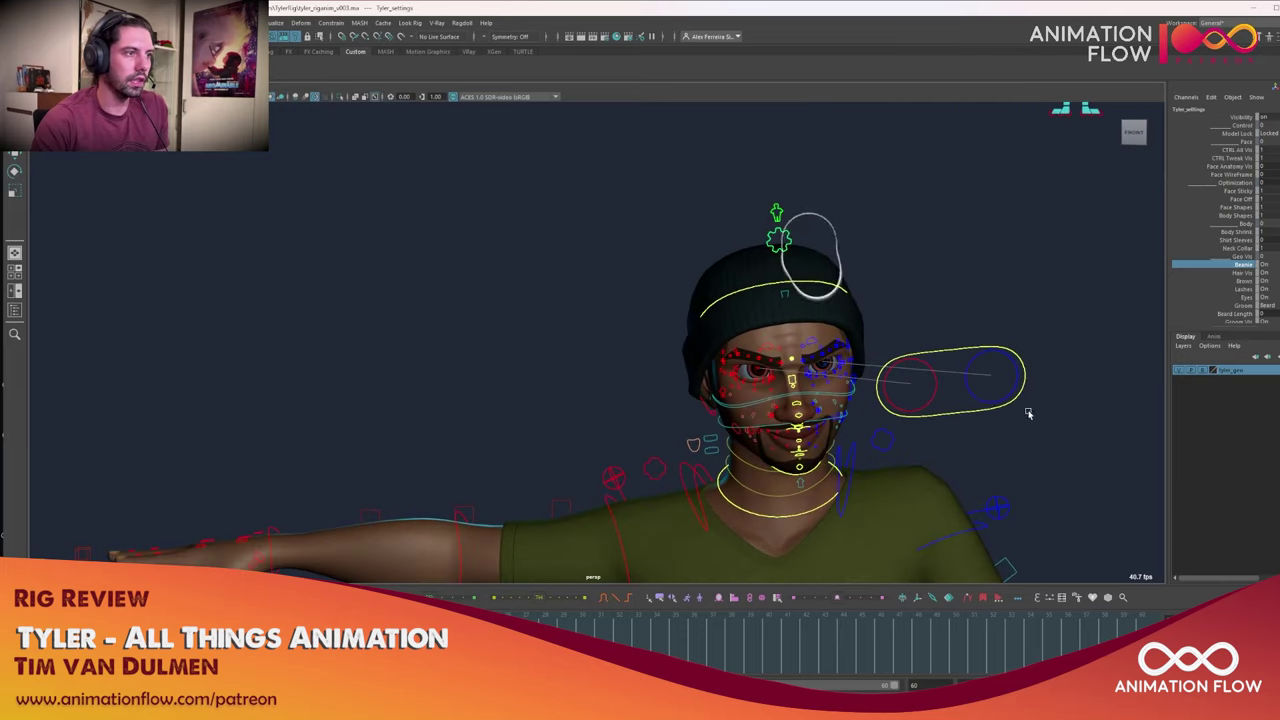
key(alt+1)
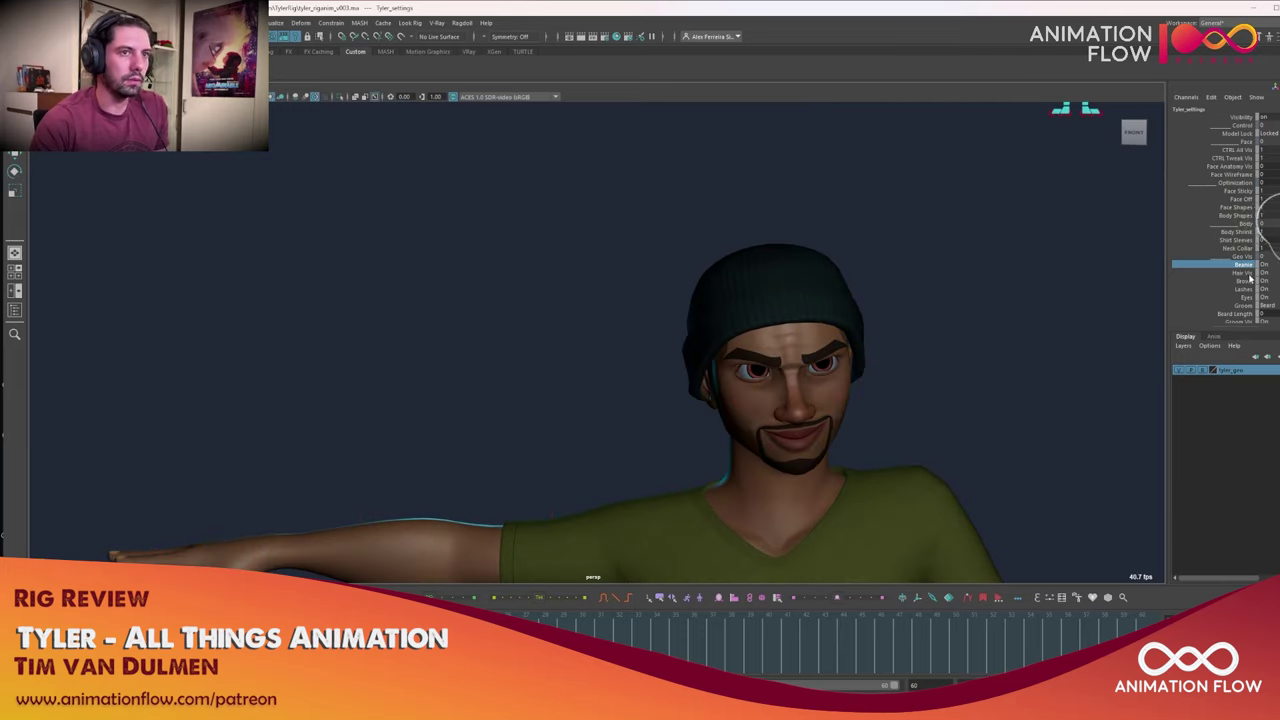
Turn the Beanie off and toggle Hair Vis off and back on
middle_drag(860, 305, 657, 297)
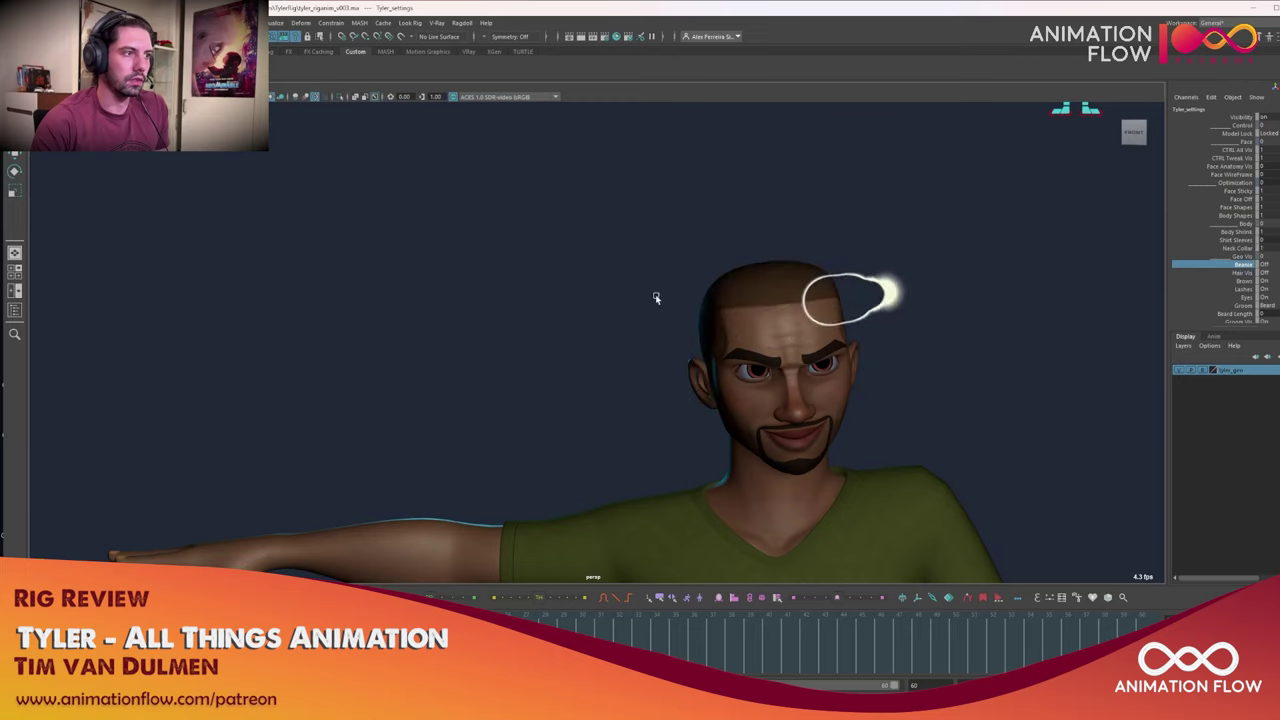
click(1229, 275)
middle_drag(900, 362, 997, 366)
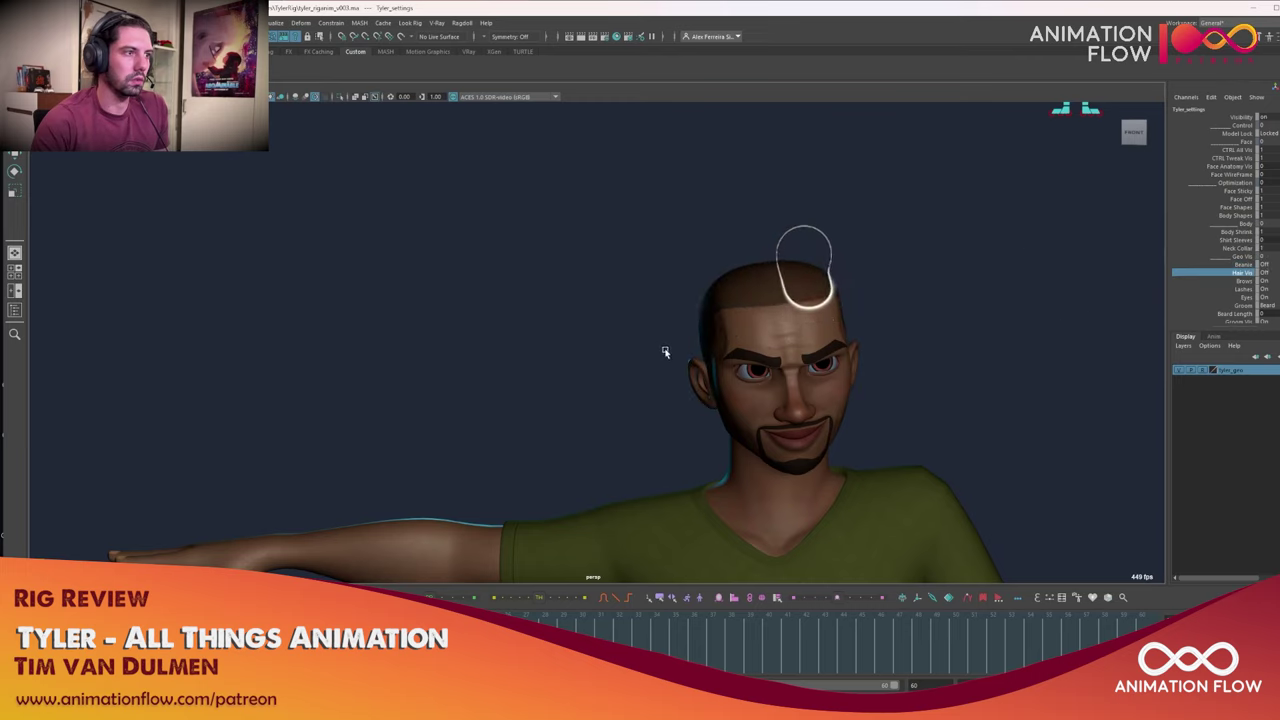
alt+drag(665, 351, 620, 340)
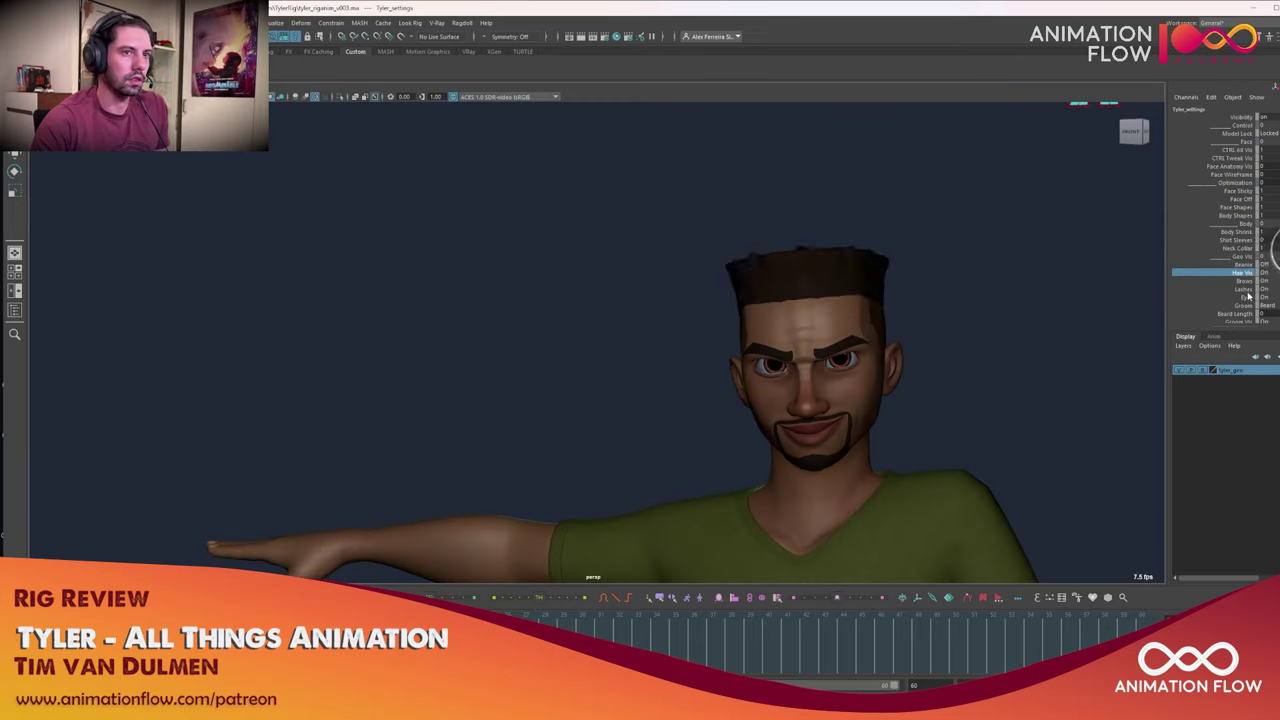
Test the Brows, Lashes and Eyes visibility attributes by toggling each one off and back on
click(1244, 280)
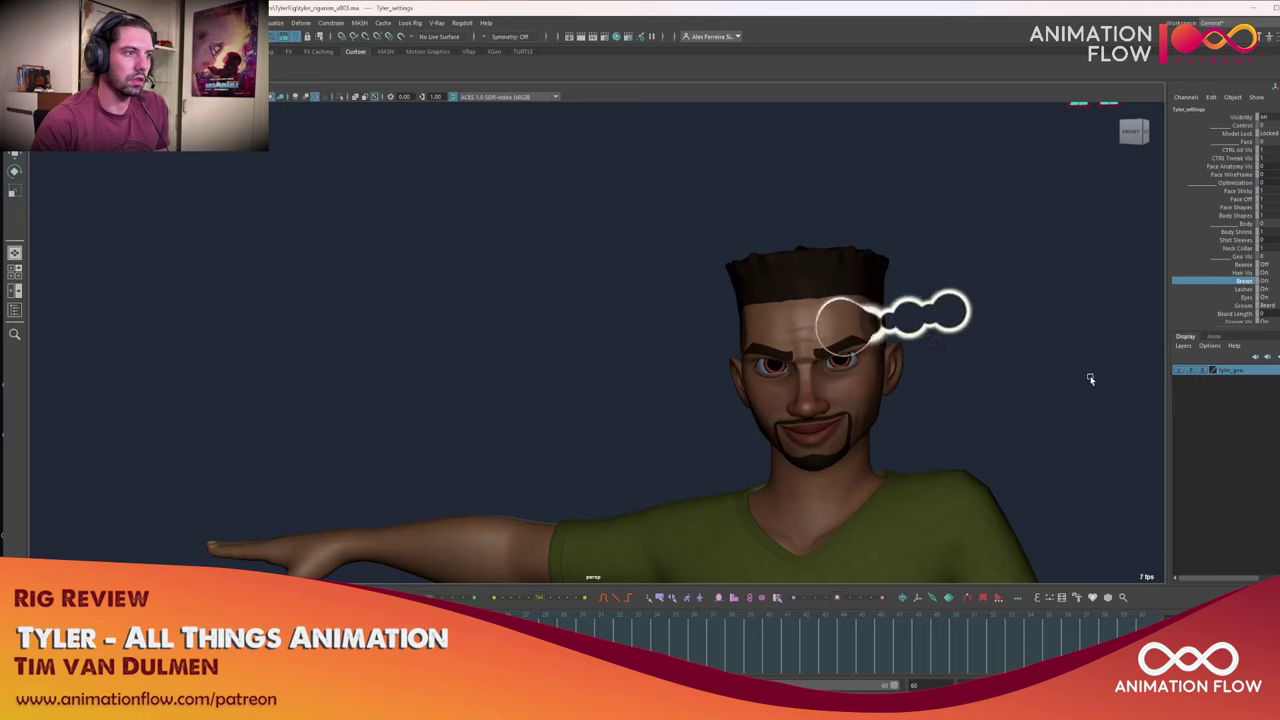
click(1244, 289)
middle_drag(862, 326, 797, 325)
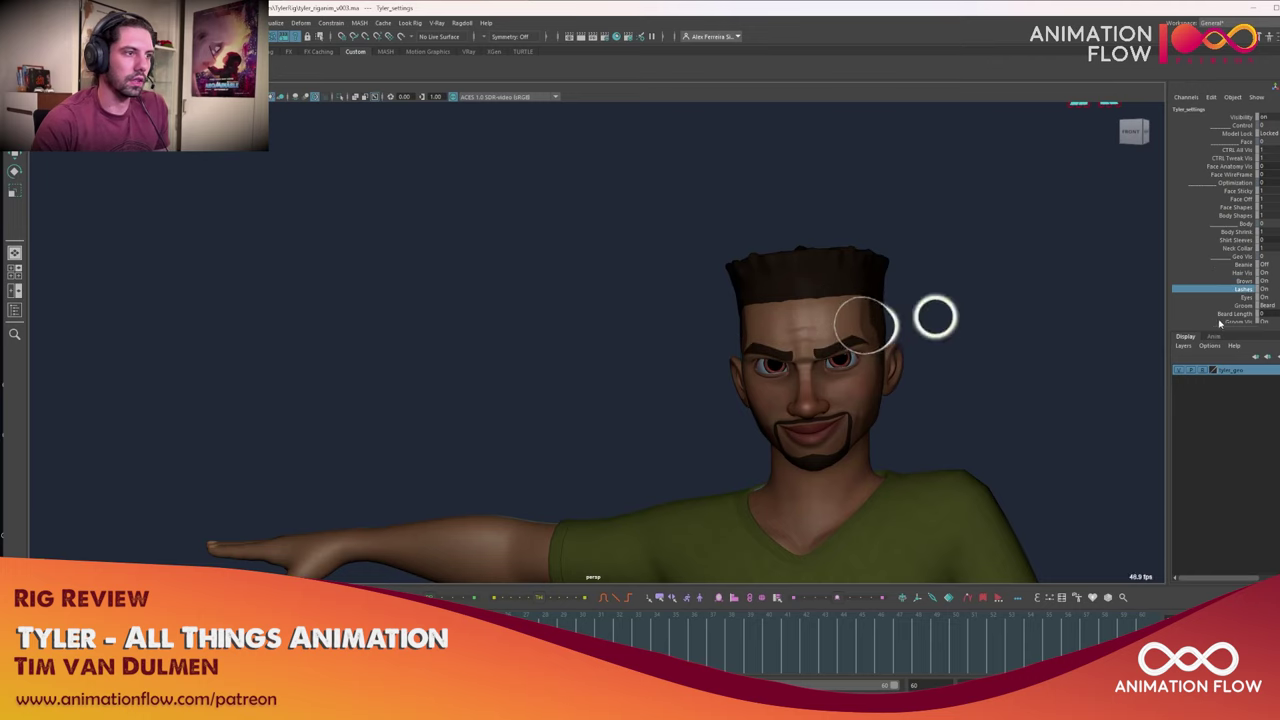
click(1246, 298)
mouse_move(886, 338)
middle_down()
mouse_move(826, 342)
mouse_move(905, 338)
middle_up()
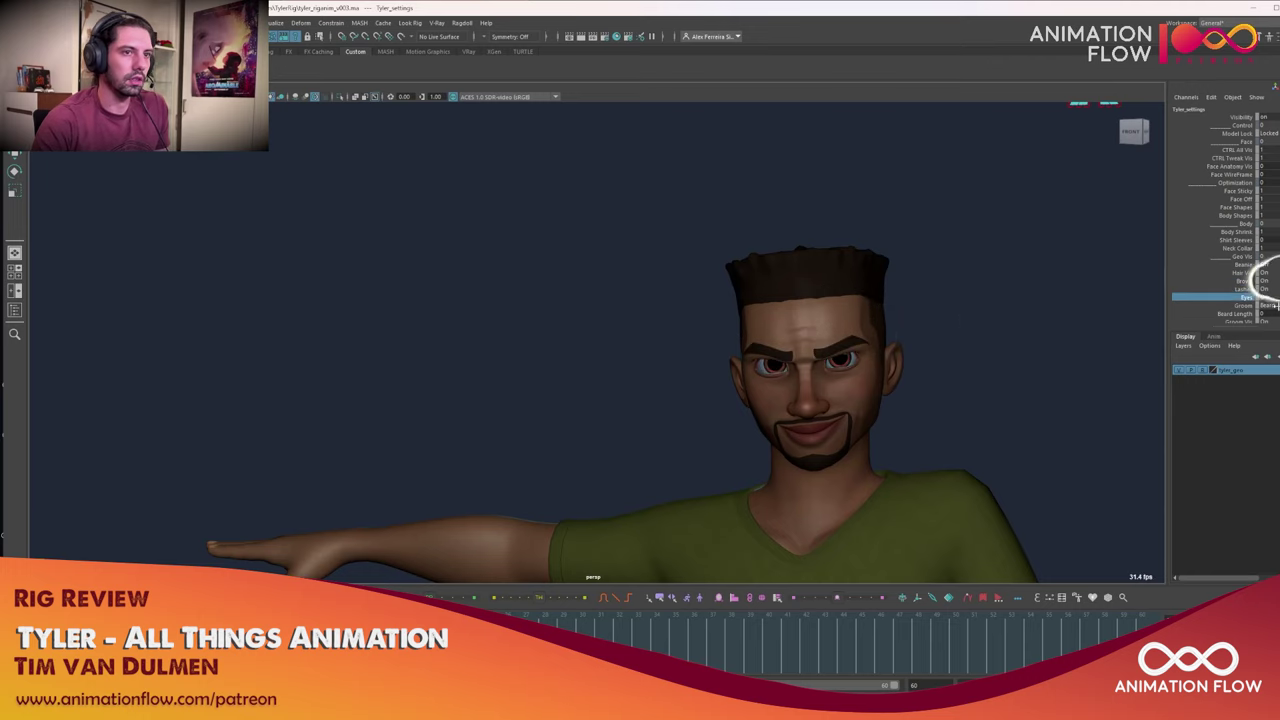
Set the Beard Length to 1 and test the Mouth visibility attribute
click(1273, 315)
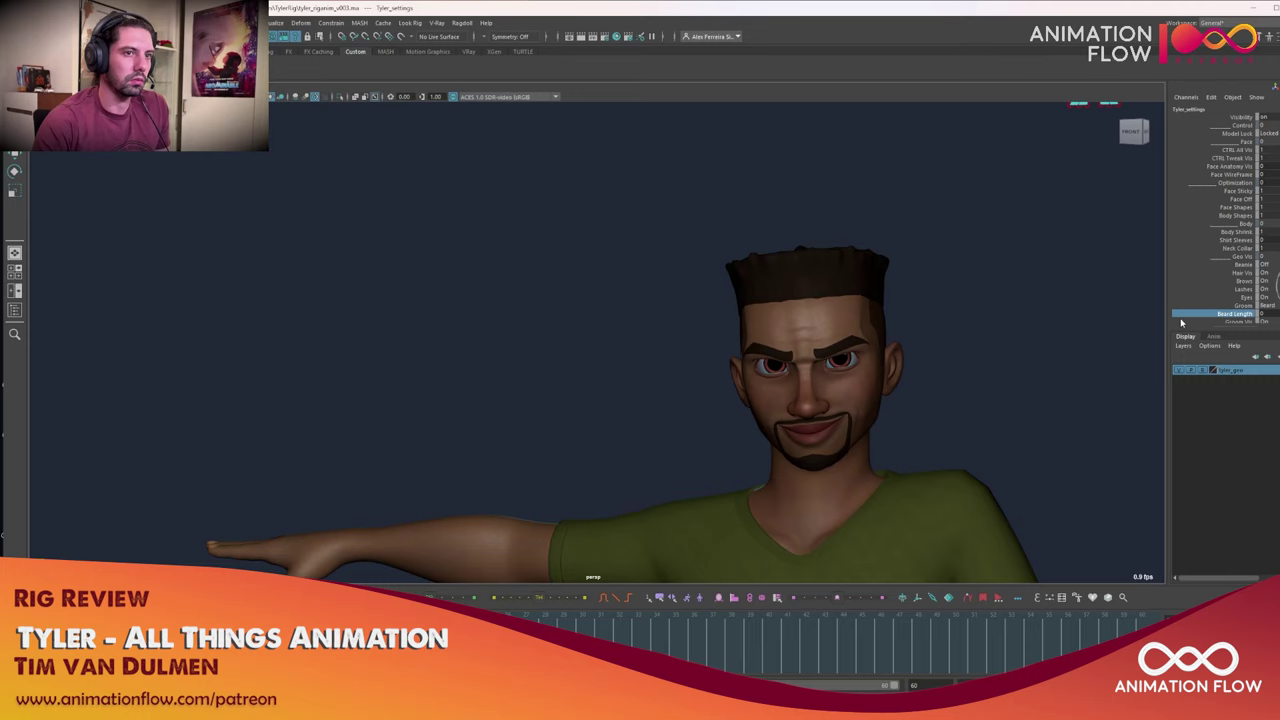
alt+middle_drag(953, 370, 965, 352)
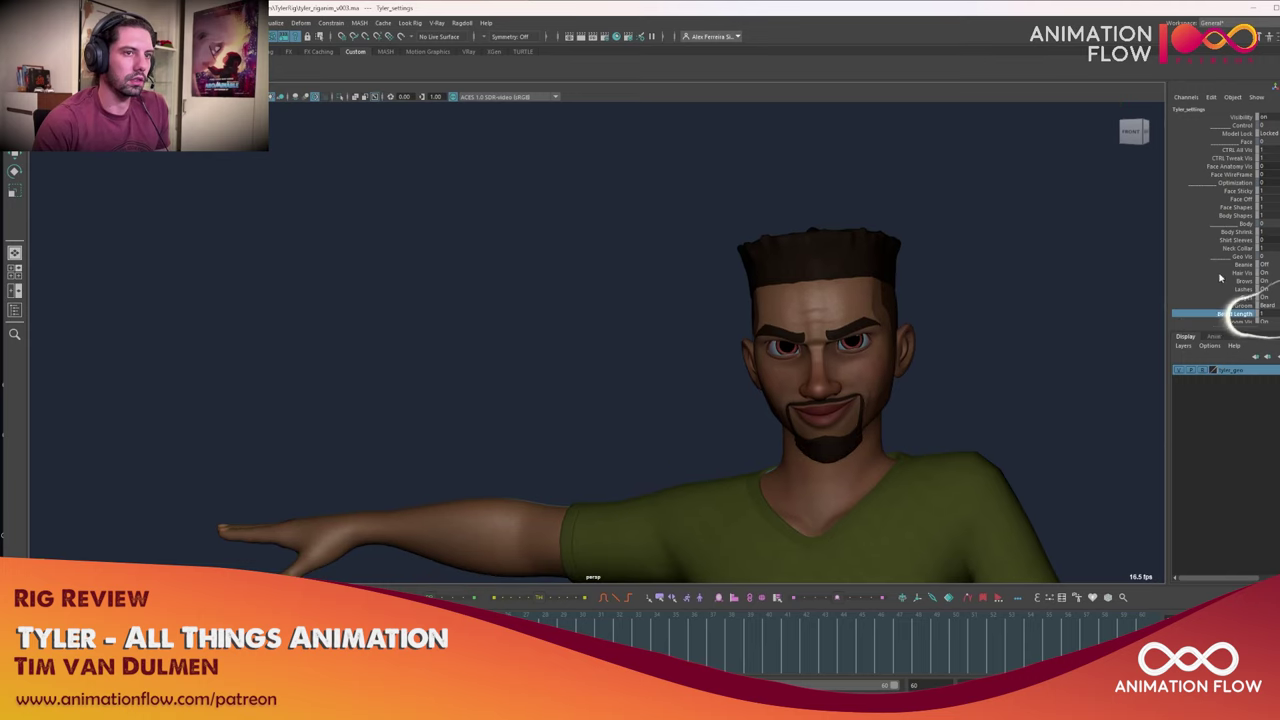
scroll(1230, 290, down, 2)
middle_drag(1100, 315, 654, 302)
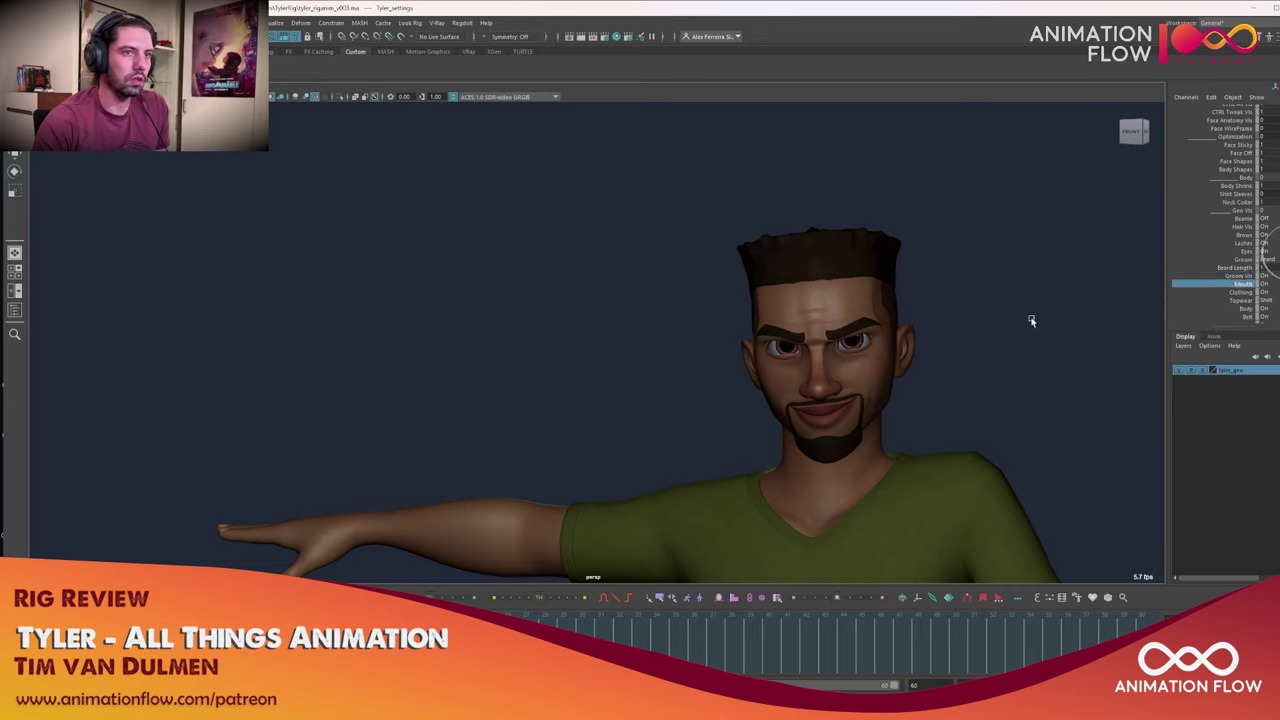
Test the Clothing visibility and switch the Topwear from the shirt to the sweater
click(1240, 293)
middle_drag(966, 340, 749, 343)
scroll(863, 412, down, 3)
alt+middle_drag(903, 462, 1154, 347)
scroll(957, 424, down, 5)
click(1247, 301)
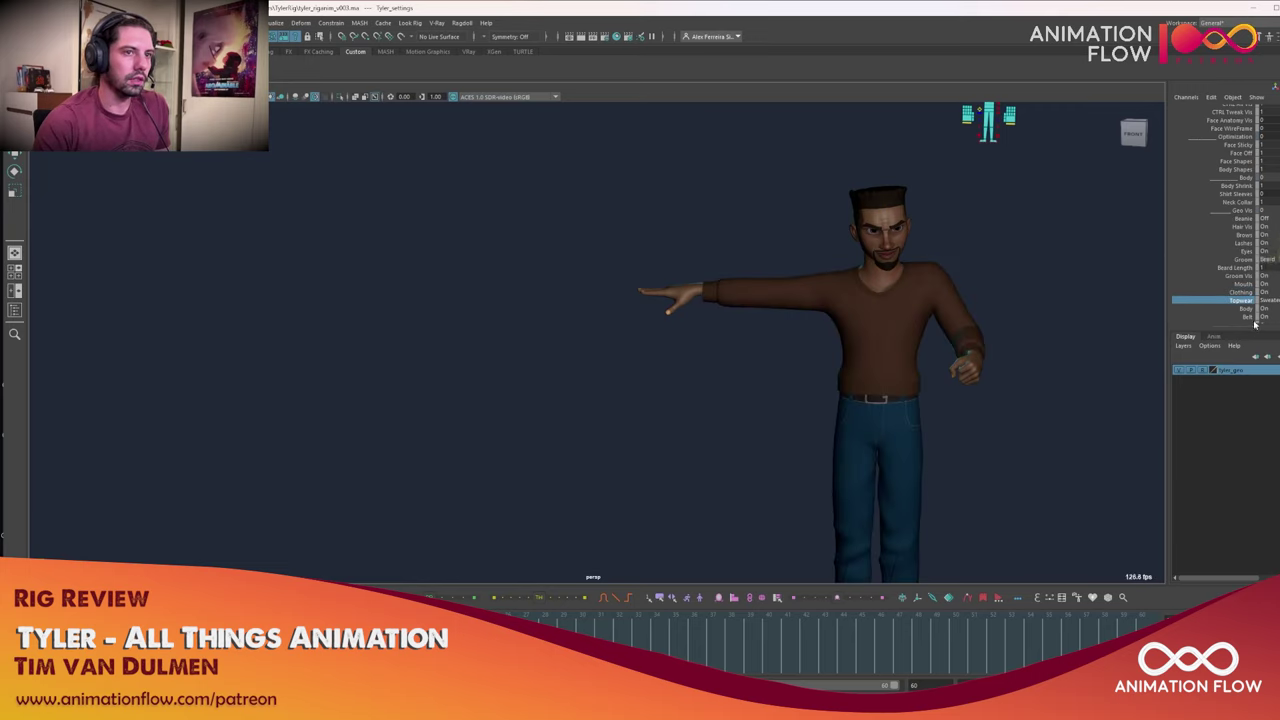
Test the Body, Belt, Pants, Shoes and Eye Water visibility attributes by toggling them off and back on
click(1245, 308)
middle_drag(880, 355, 1003, 355)
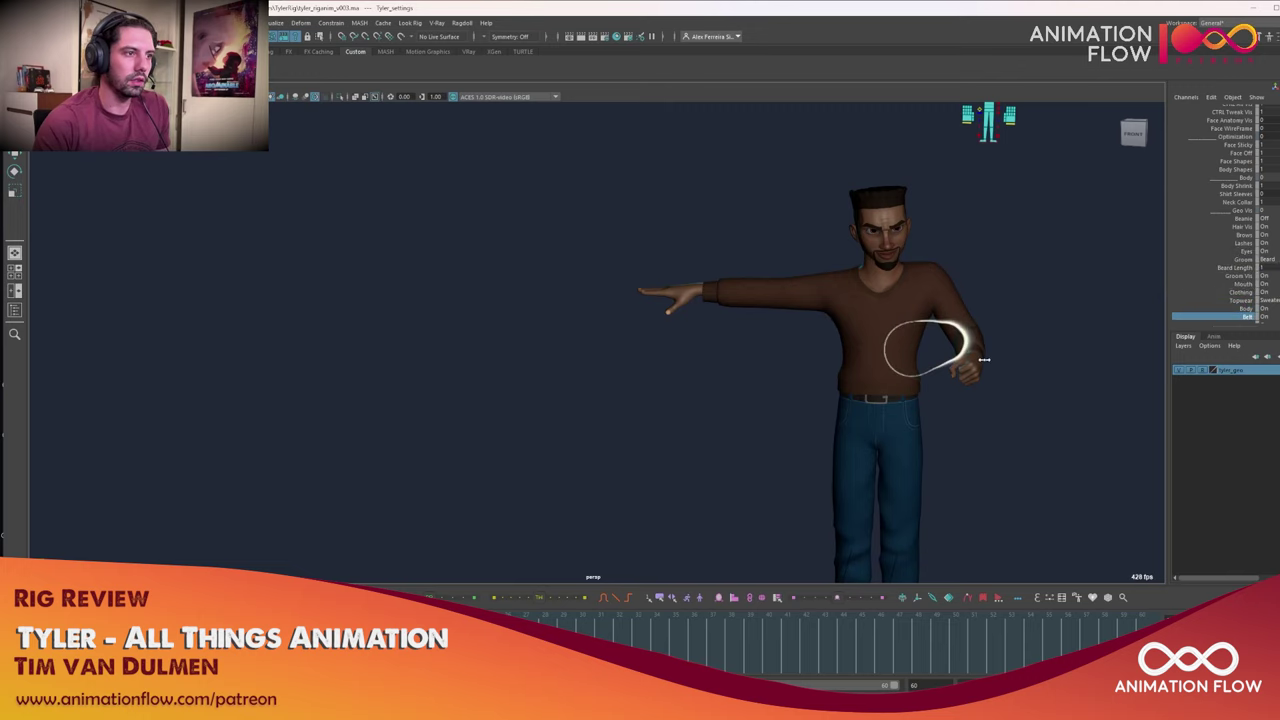
scroll(1209, 291, down, 2)
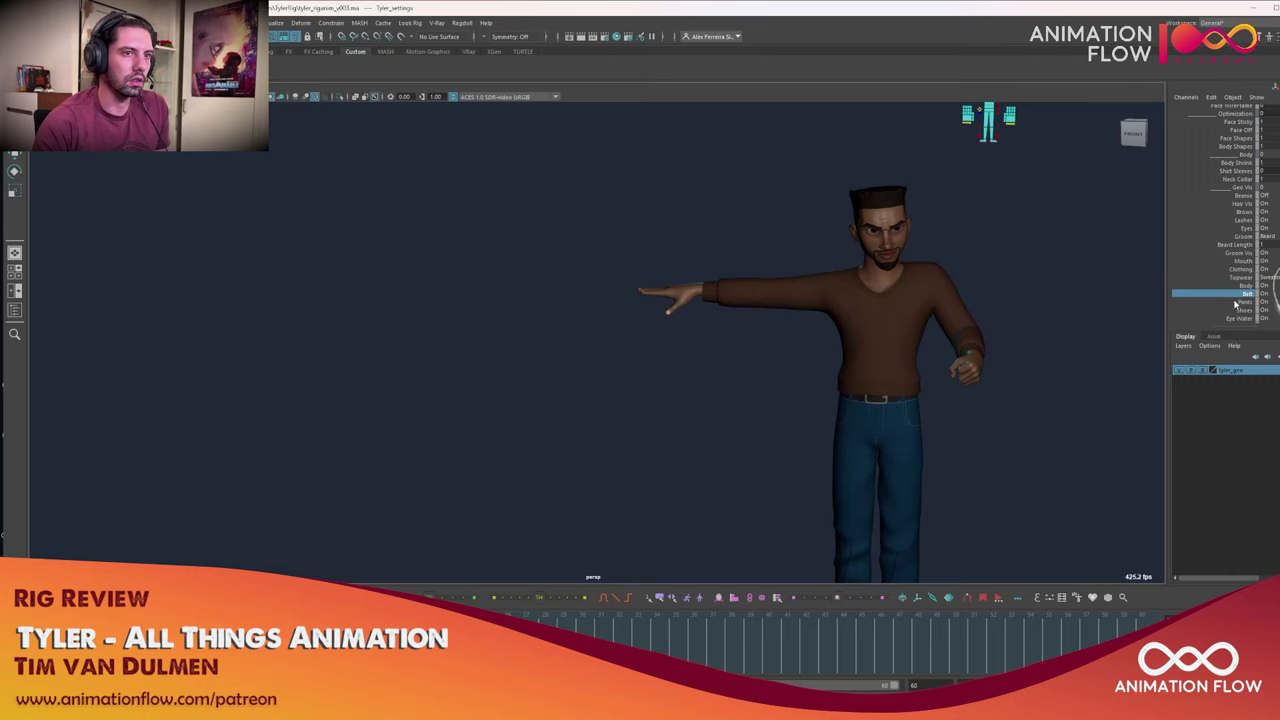
click(1238, 302)
mouse_move(970, 346)
middle_down()
mouse_move(929, 346)
mouse_move(985, 346)
middle_up()
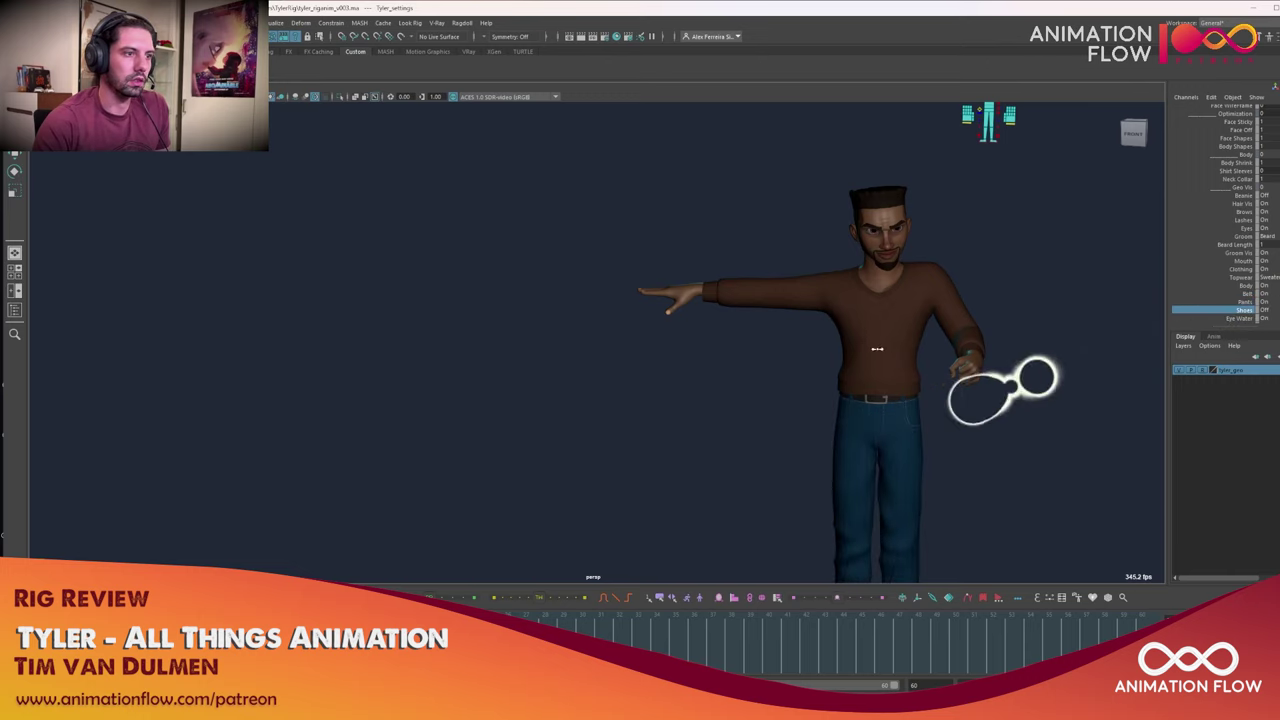
middle_drag(877, 349, 960, 348)
middle_drag(877, 320, 960, 320)
Test the Eye Spec visibility and examine the specular highlights in a close-up of the eyes
scroll(1275, 288, down, 1)
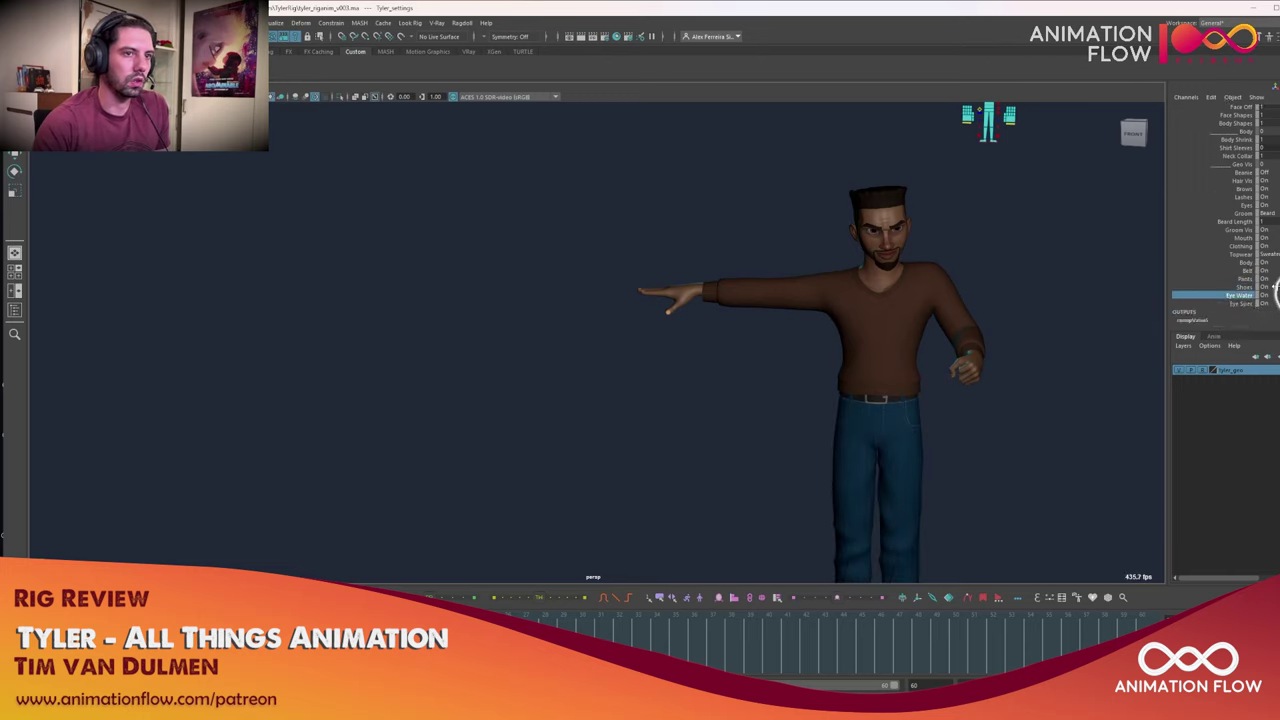
alt+middle_drag(899, 199, 878, 287)
alt+right_drag(878, 287, 1075, 350)
click(1241, 303)
middle_drag(824, 347, 900, 343)
alt+middle_drag(833, 298, 829, 340)
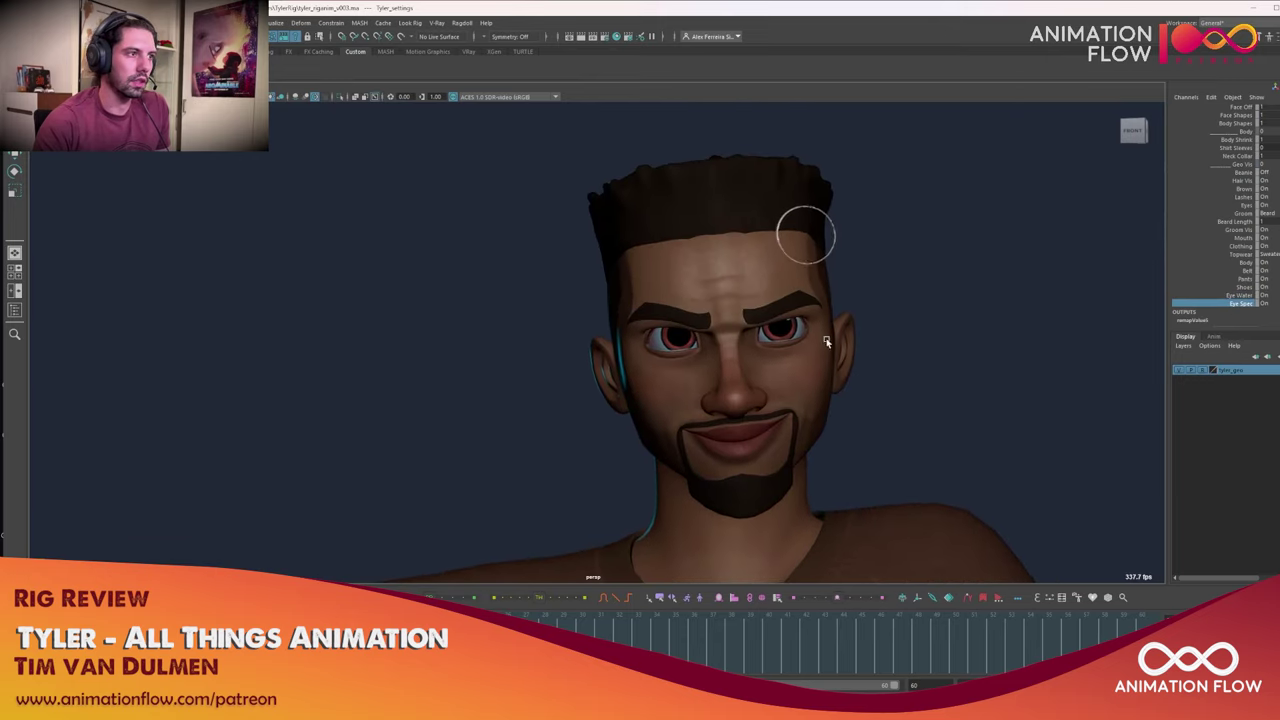
alt+right_drag(829, 340, 1150, 438)
alt+drag(1150, 438, 1108, 384)
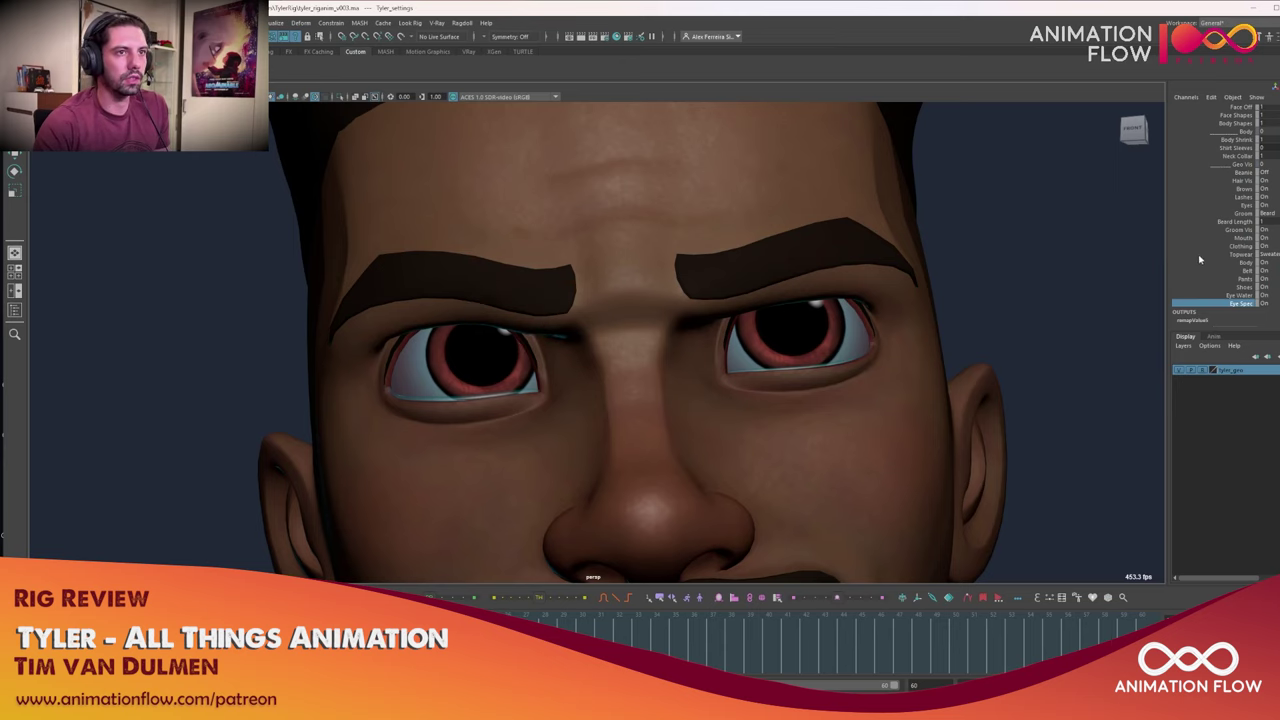
Set the Shirt Sleeves attribute to 1 and check the sweater's sleeves on both arms
scroll(1200, 260, up, 3)
scroll(997, 309, down, 4)
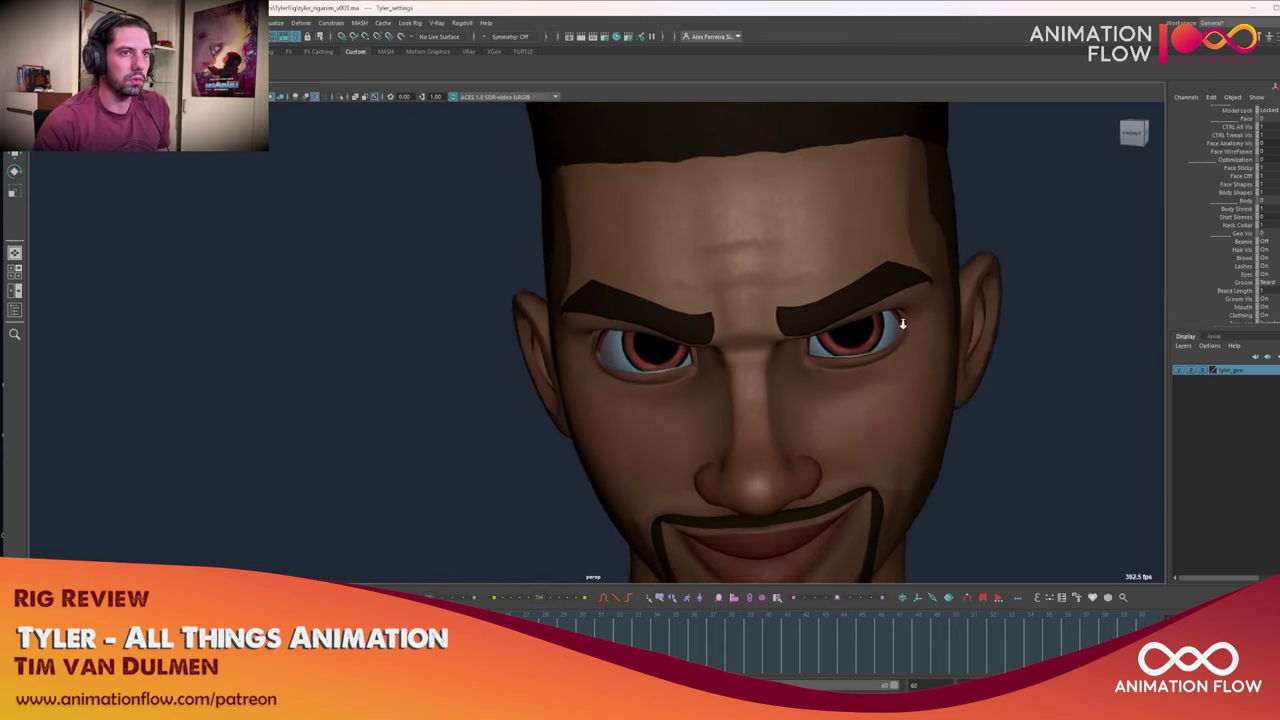
scroll(902, 323, down, 5)
middle_drag(776, 301, 950, 340)
alt+middle_drag(968, 362, 929, 317)
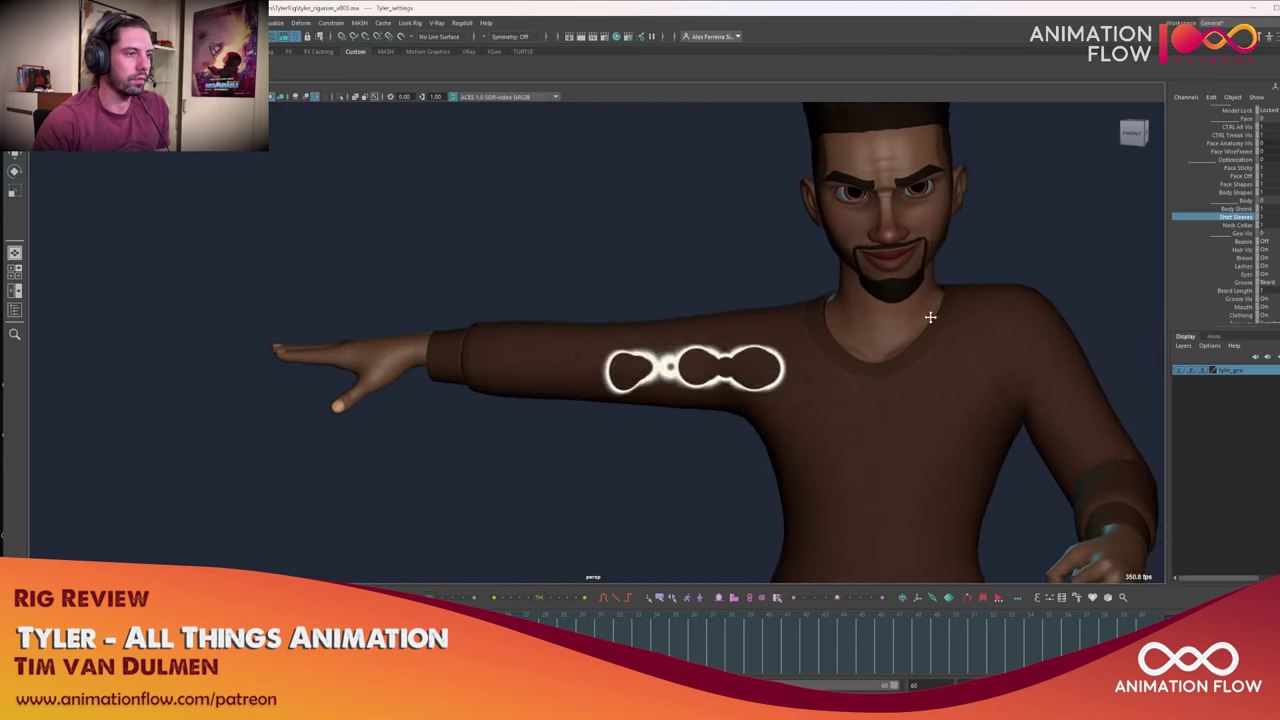
alt+right_drag(929, 317, 794, 300)
Show the rig controls again and turn off the Clothing visibility
key(alt+1)
middle_drag(1000, 313, 888, 282)
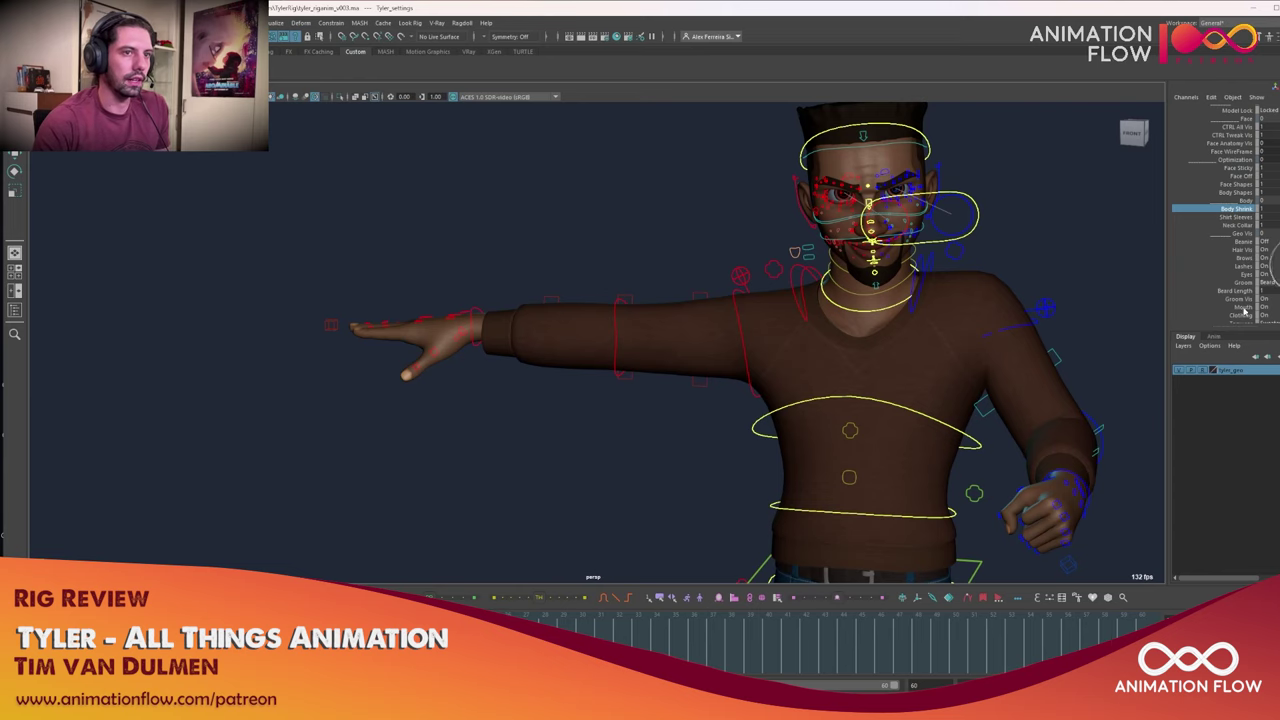
middle_drag(962, 282, 813, 281)
Set Body Shrink to 0 and inspect the unclothed body from the side and front
click(1246, 210)
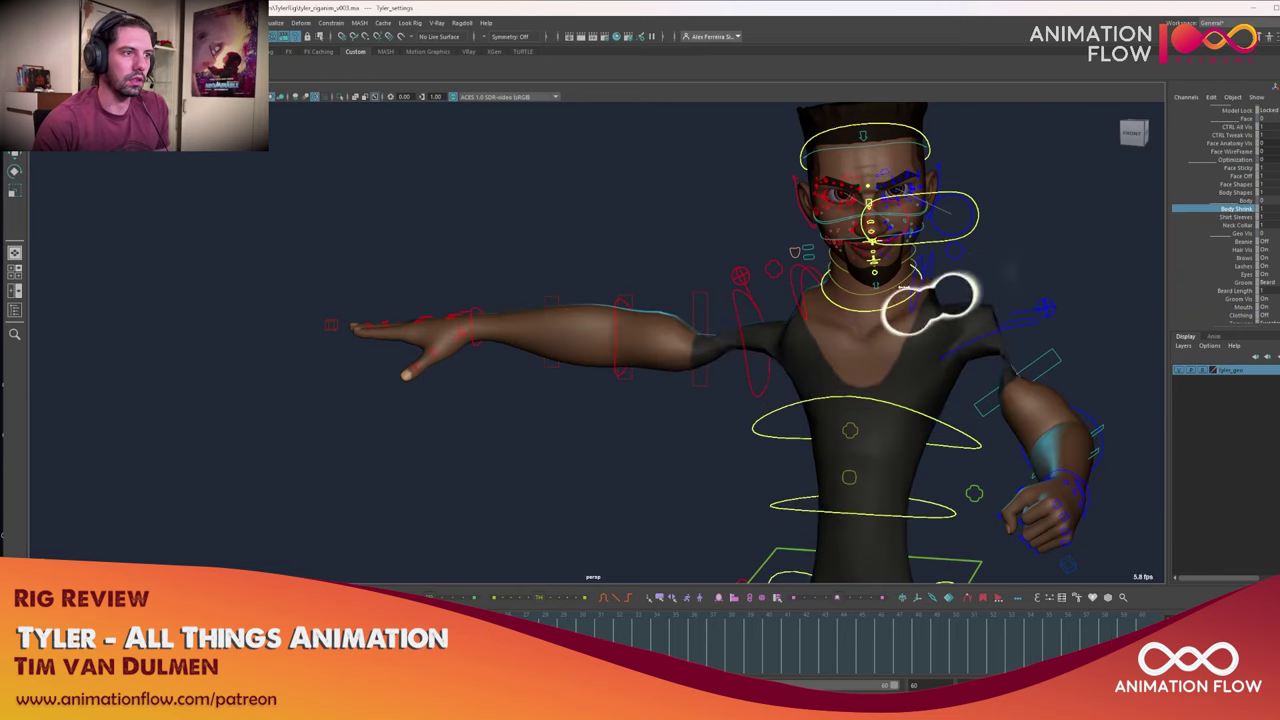
middle_drag(938, 304, 826, 391)
alt+right_drag(826, 391, 866, 329)
alt+drag(866, 329, 776, 357)
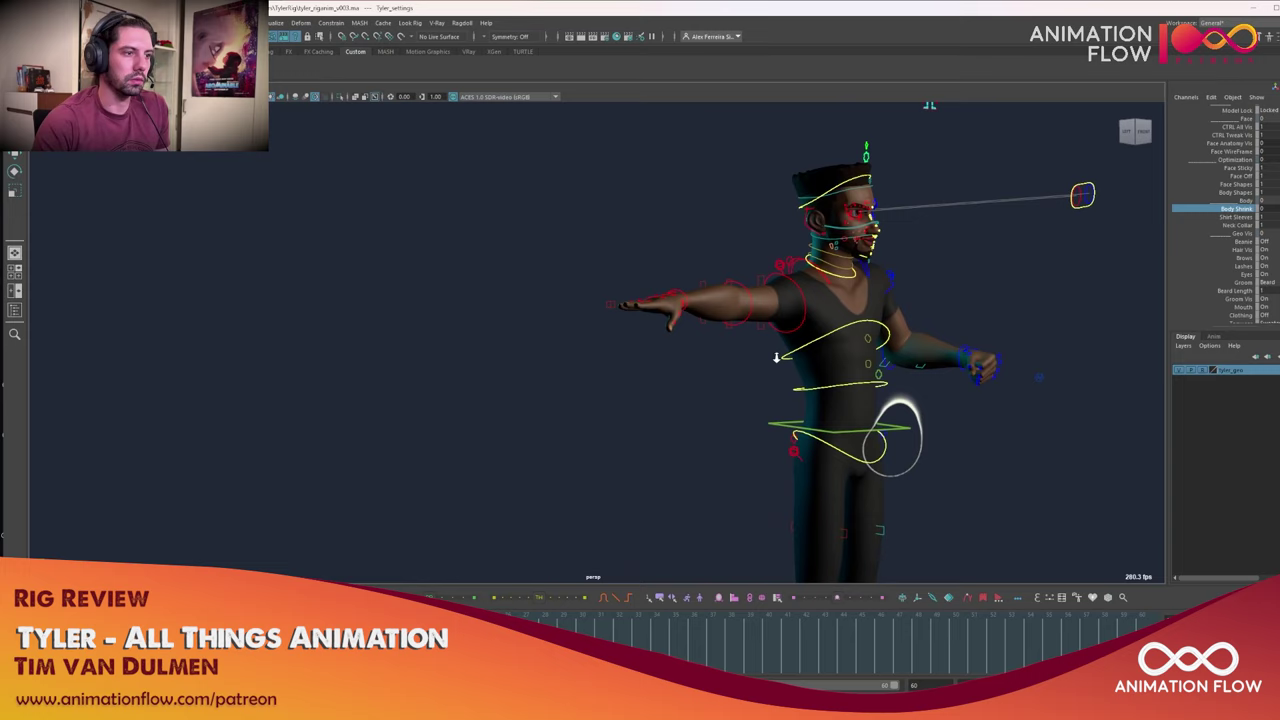
alt+right_drag(776, 357, 745, 345)
alt+drag(815, 328, 745, 328)
middle_drag(860, 334, 777, 323)
alt+middle_drag(903, 318, 849, 297)
scroll(892, 335, up, 3)
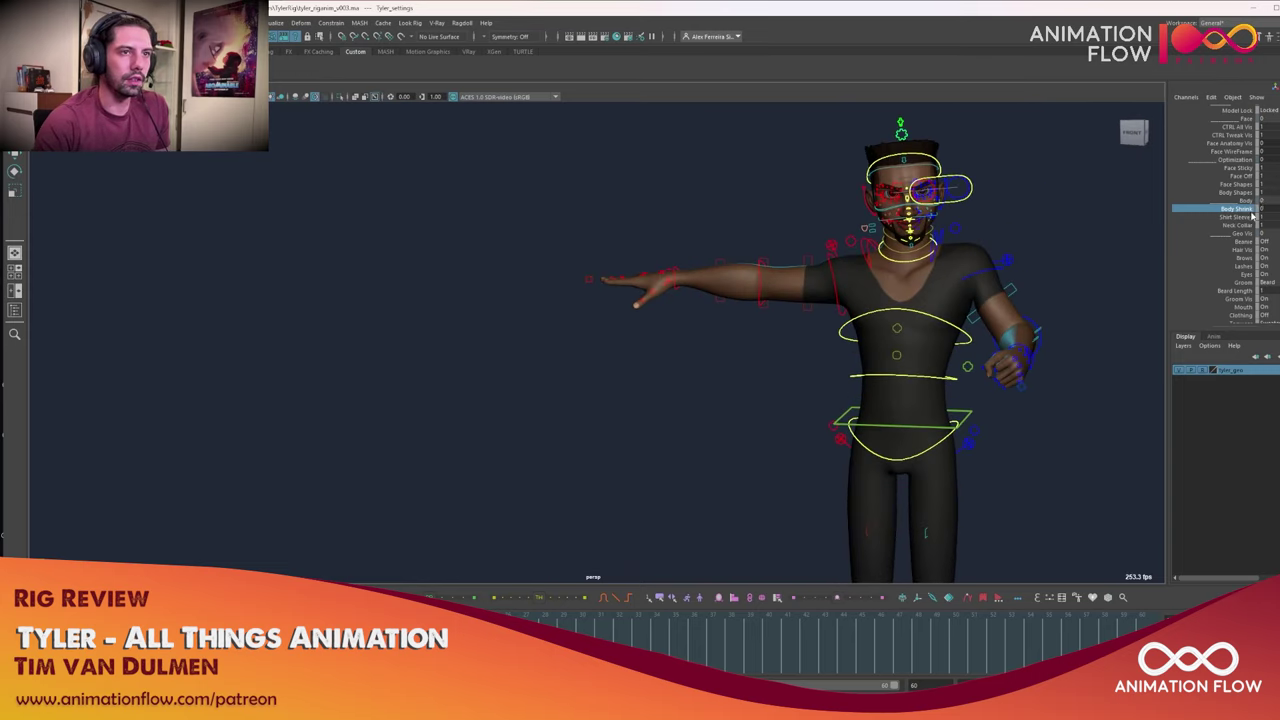
Turn the Clothing visibility back on
click(1244, 317)
middle_drag(985, 325, 1030, 325)
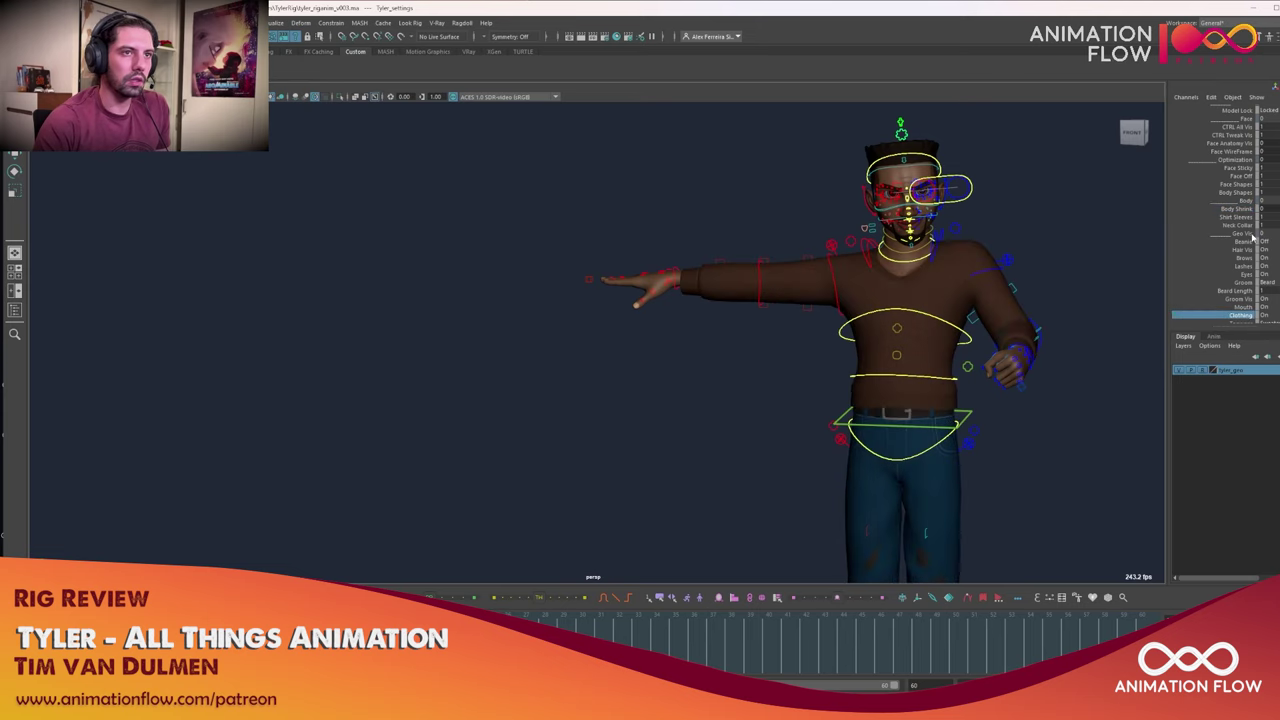
alt+middle_drag(1108, 215, 1097, 266)
Set Face Anatomy Vis to 1 to display the muscle overlay on the face
scroll(1213, 218, up, 2)
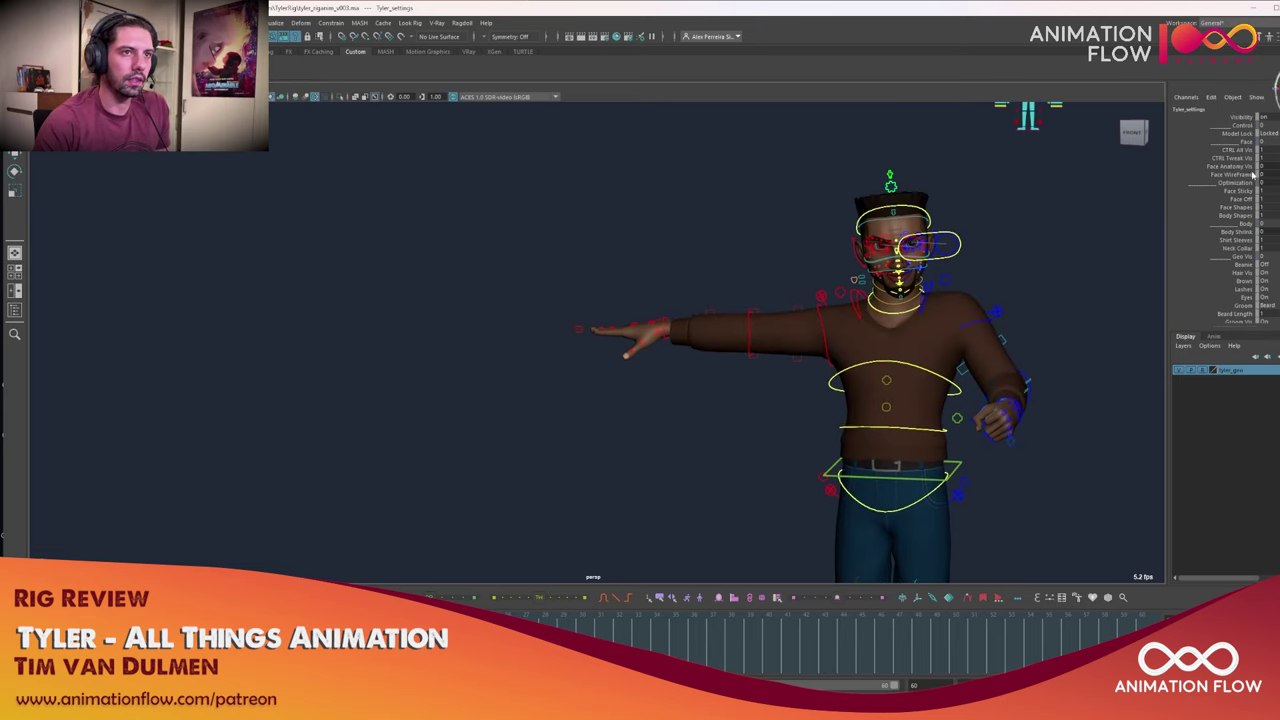
alt+middle_drag(1000, 286, 994, 328)
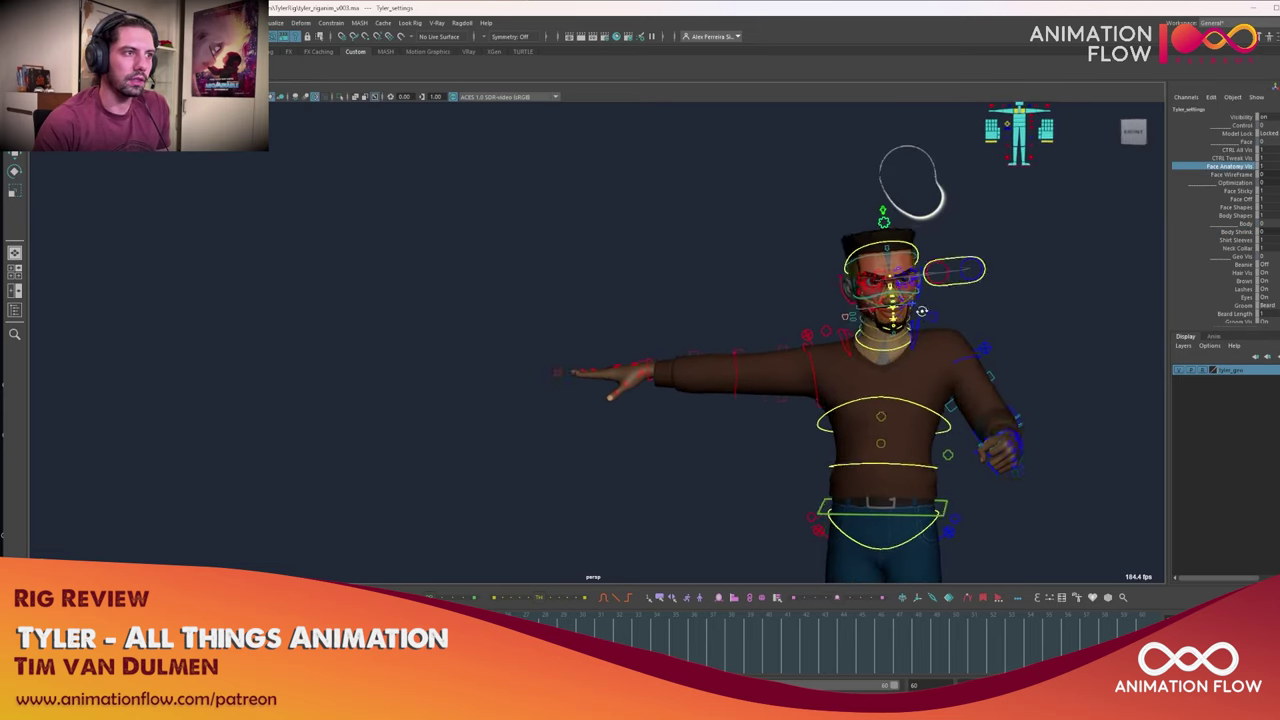
alt+right_drag(994, 328, 1110, 380)
alt+drag(1110, 380, 1130, 400)
alt+right_drag(1030, 300, 1120, 270)
alt+middle_drag(1120, 270, 820, 250)
alt+drag(1020, 262, 946, 240)
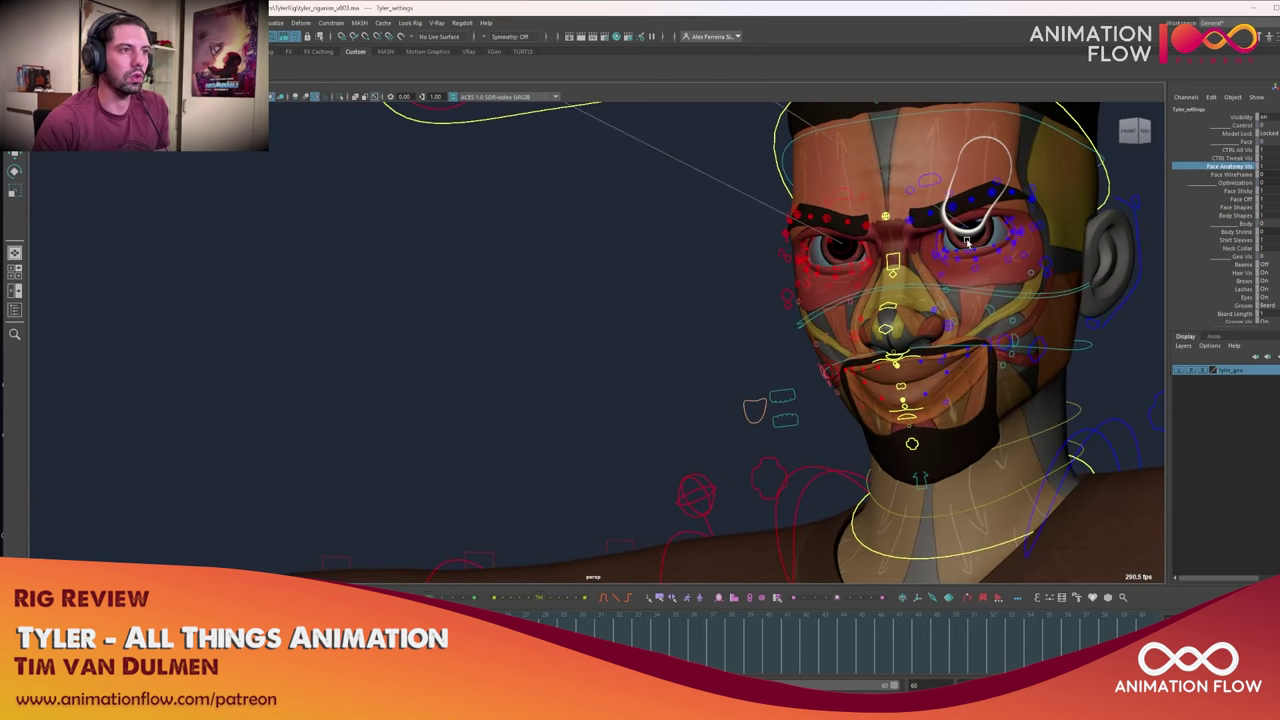
Hide the rig controls and examine the facial anatomy overlay from several angles
alt+drag(1008, 348, 992, 382)
key(alt+1)
middle_drag(992, 382, 1019, 380)
alt+drag(979, 384, 1022, 377)
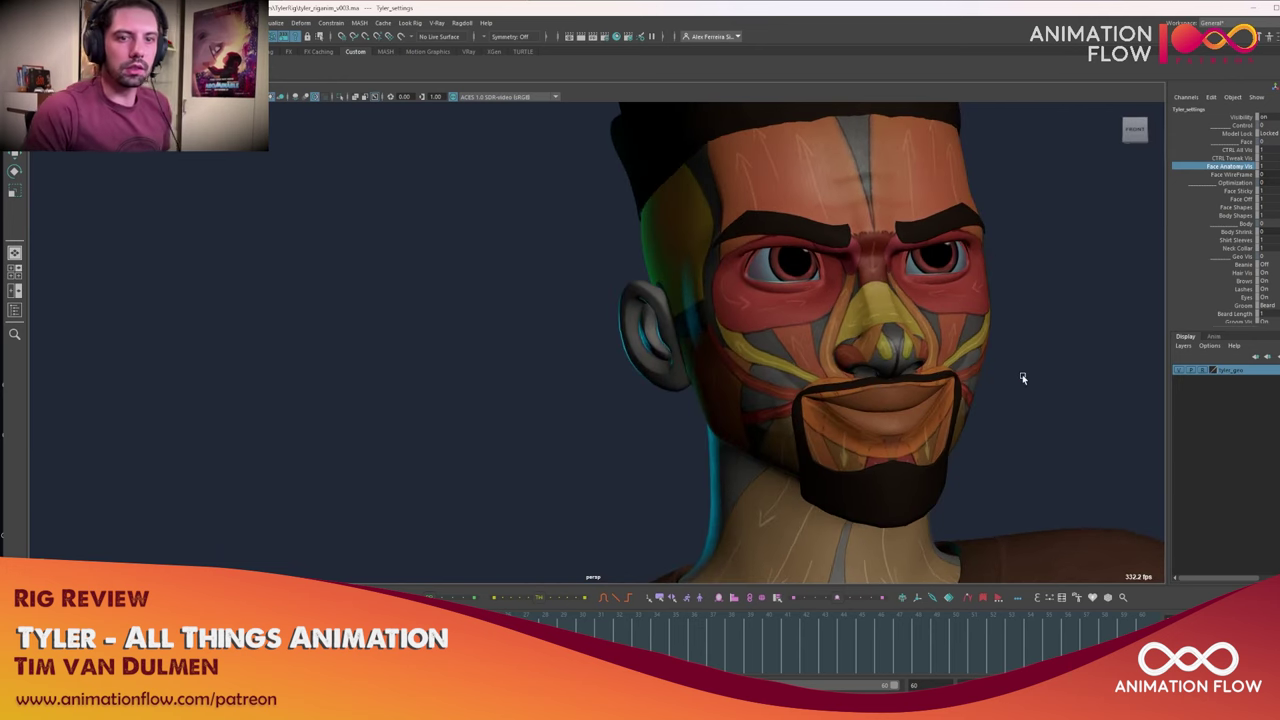
alt+drag(903, 328, 934, 341)
mouse_move(934, 341)
middle_down()
mouse_move(900, 342)
mouse_move(959, 346)
middle_up()
alt+drag(857, 255, 832, 279)
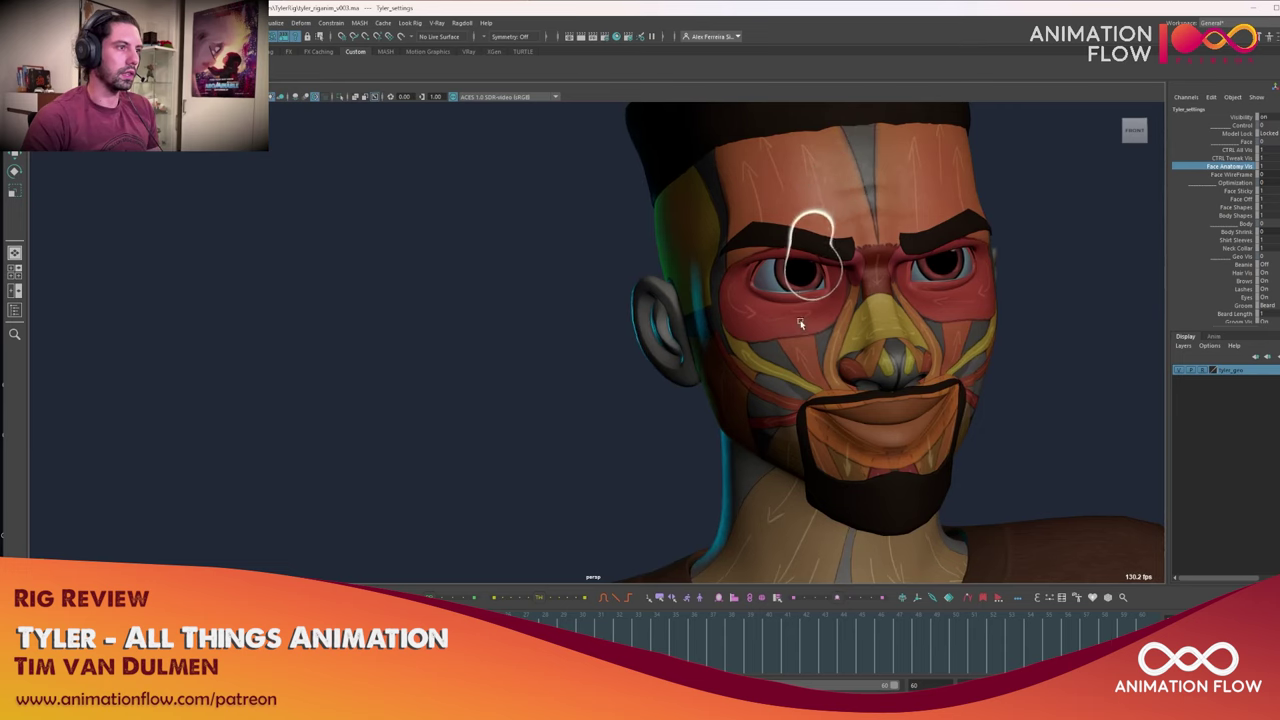
mouse_move(903, 314)
alt+mouse_down()
mouse_move(797, 318)
mouse_move(811, 306)
mouse_move(902, 315)
mouse_move(882, 314)
alt+mouse_up()
mouse_move(1025, 333)
middle_down()
mouse_move(966, 334)
mouse_move(1030, 332)
middle_up()
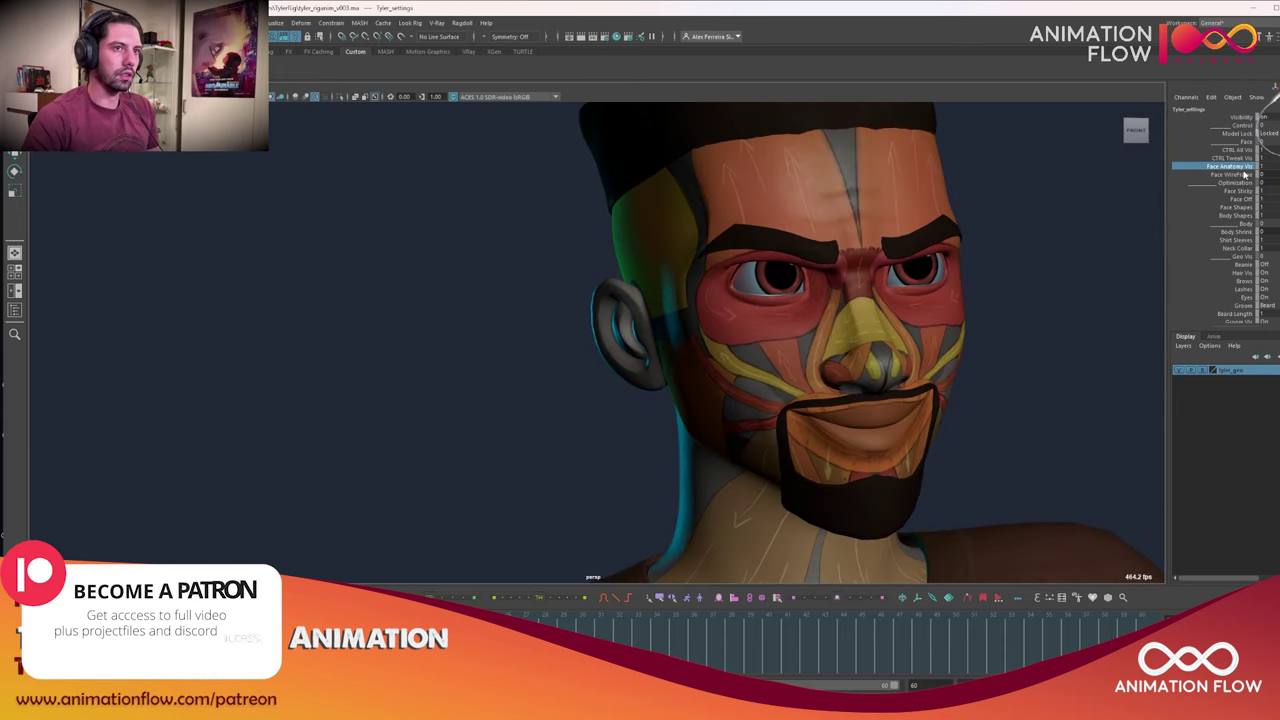
Turn off Face Anatomy Vis and set Face WireFrame to 1
middle_drag(1146, 191, 1108, 195)
click(1244, 176)
middle_drag(972, 290, 990, 322)
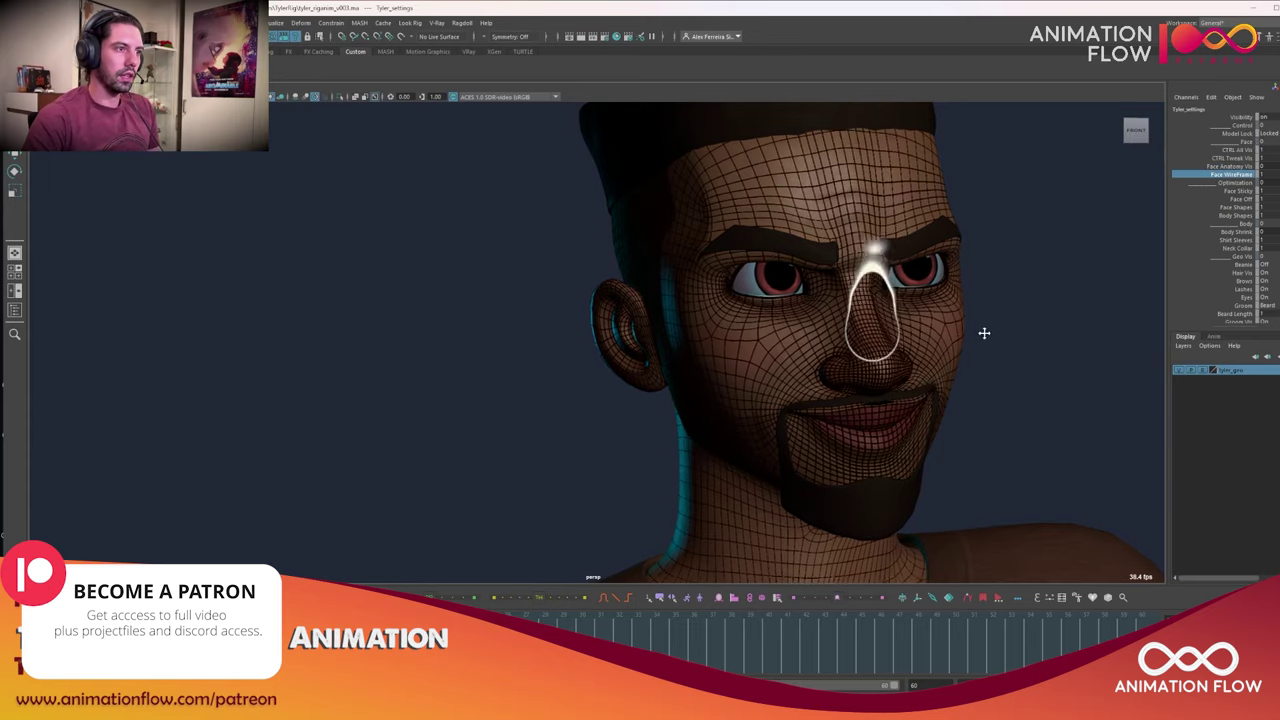
Examine the face wireframe topology from both sides of the head and set Face WireFrame back to 0
alt+drag(983, 332, 886, 345)
mouse_move(920, 346)
middle_down()
mouse_move(893, 347)
mouse_move(929, 354)
middle_up()
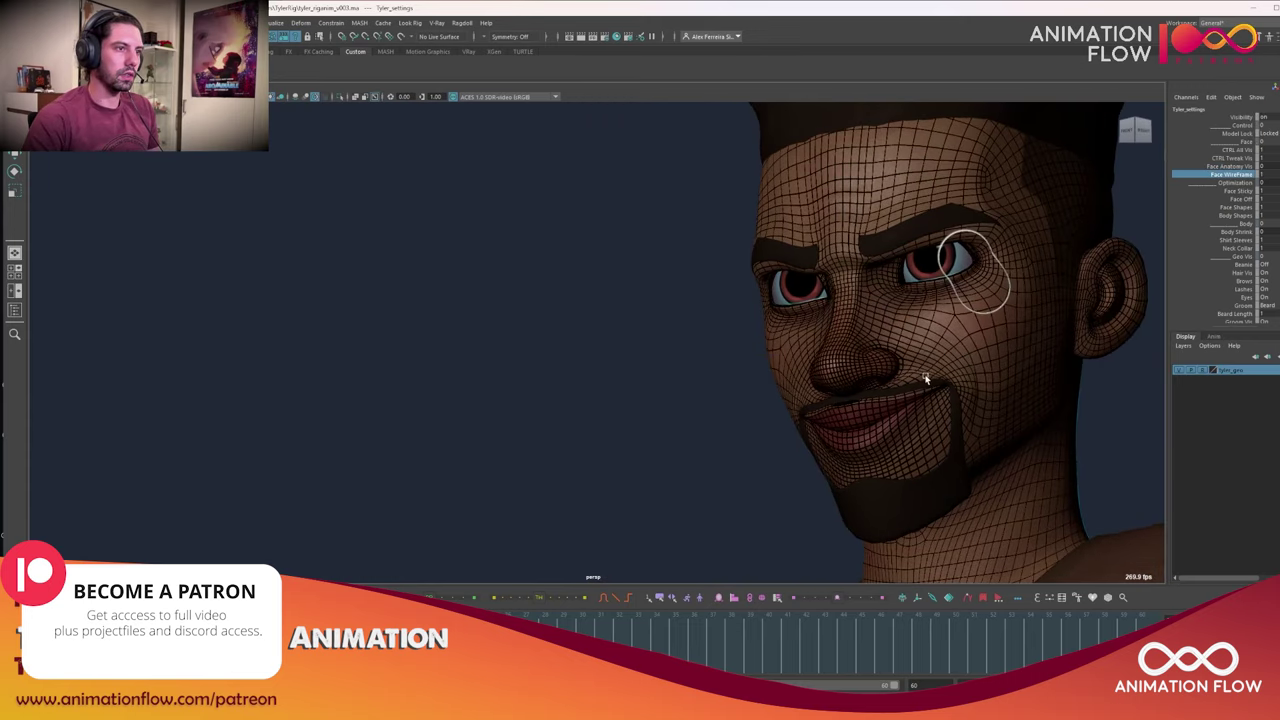
alt+drag(912, 400, 969, 414)
mouse_move(962, 390)
middle_down()
mouse_move(929, 370)
mouse_move(960, 376)
middle_up()
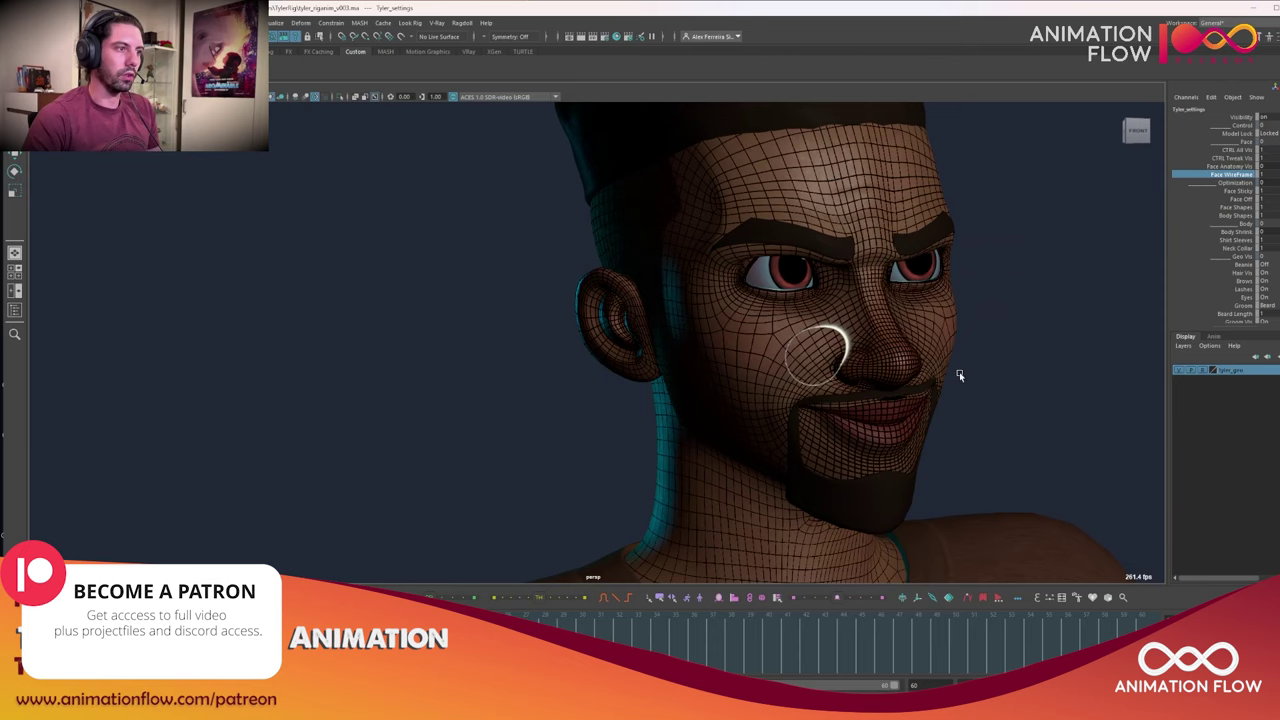
middle_drag(1063, 318, 1005, 316)
alt+drag(995, 314, 950, 288)
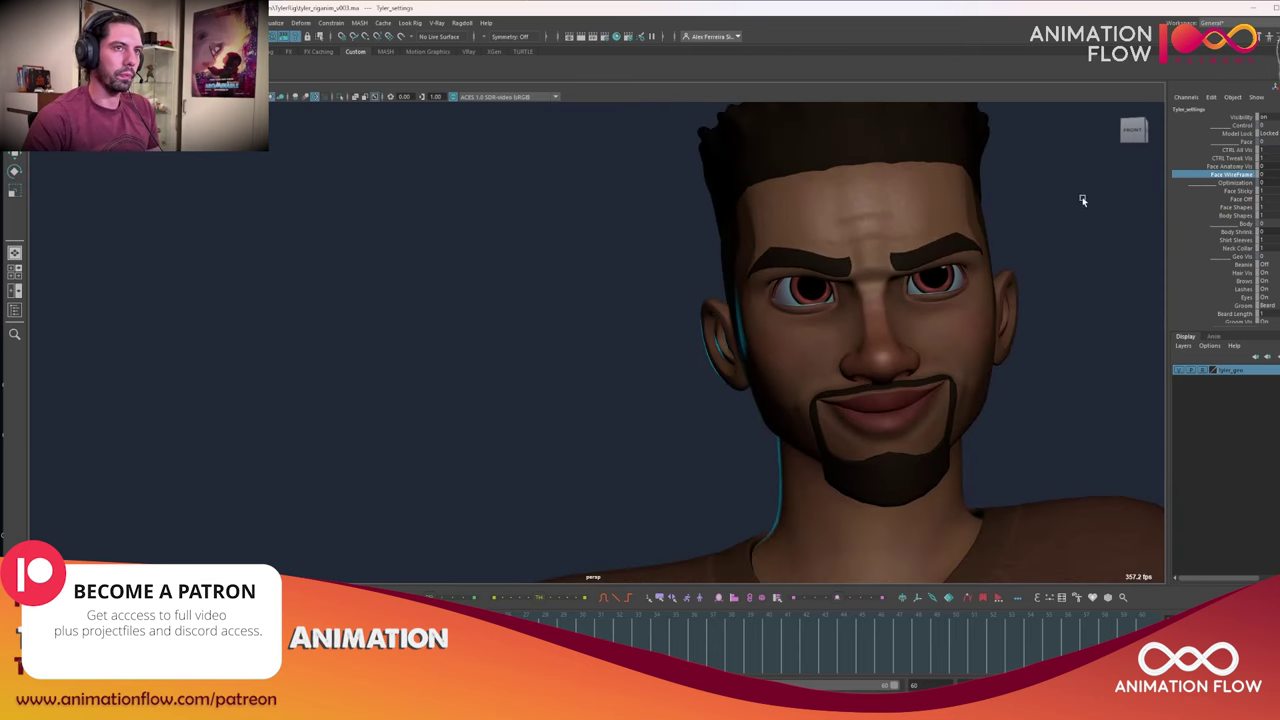
Show the rig controls and rotate the right FK shoulder control to lower the outstretched arm beside the body
scroll(1023, 362, down, 3)
alt+middle_drag(966, 468, 951, 411)
alt+right_drag(951, 411, 872, 405)
alt+middle_drag(872, 405, 836, 332)
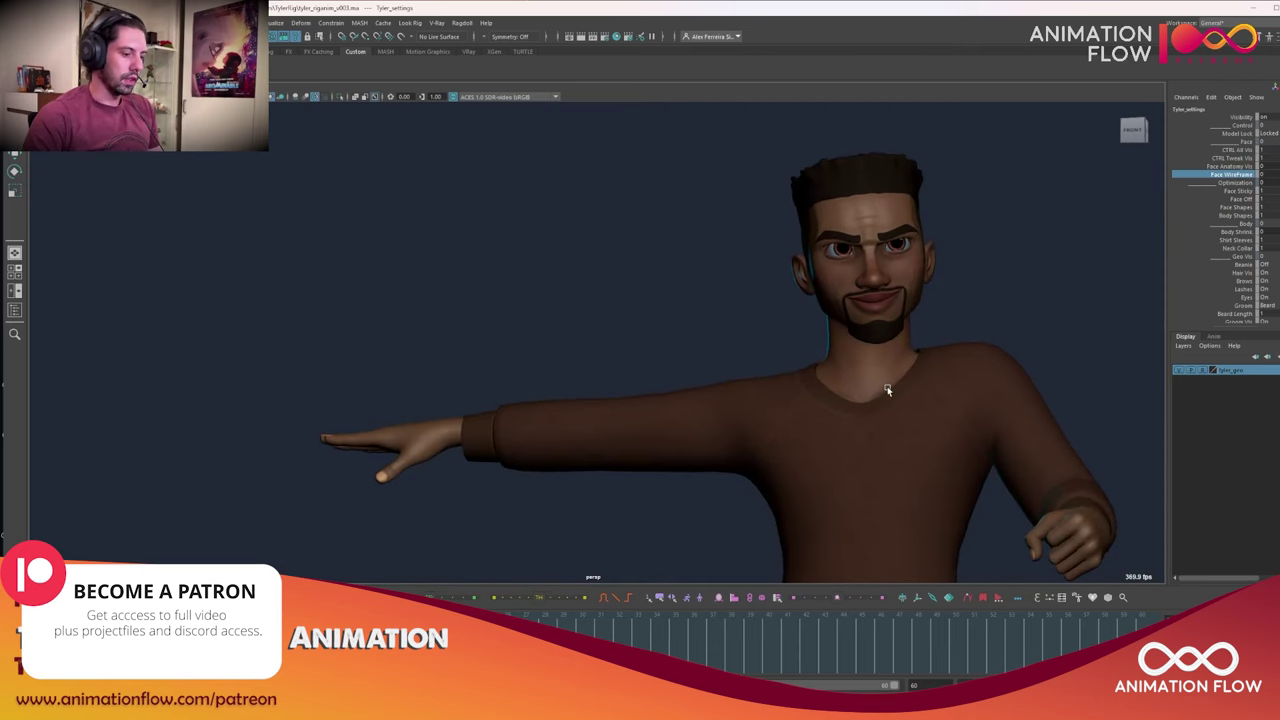
key(alt+1)
click(738, 406)
key(e)
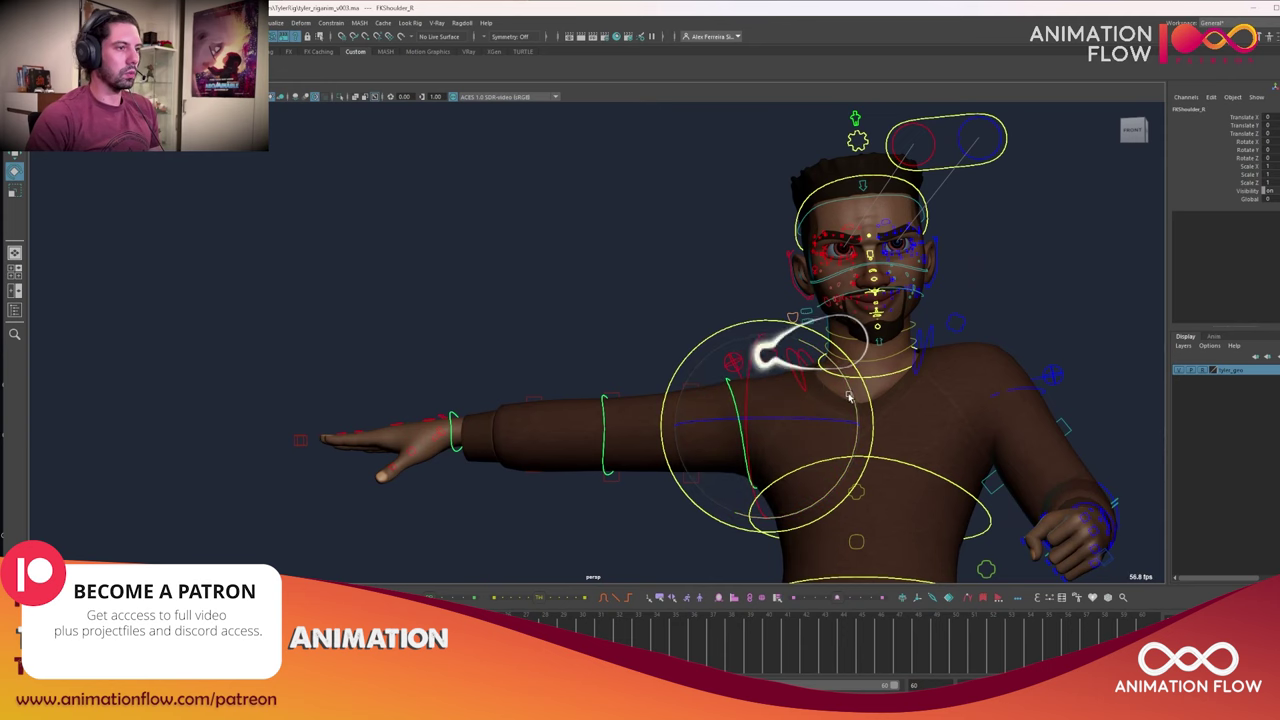
drag(854, 397, 760, 329)
alt+drag(924, 398, 886, 420)
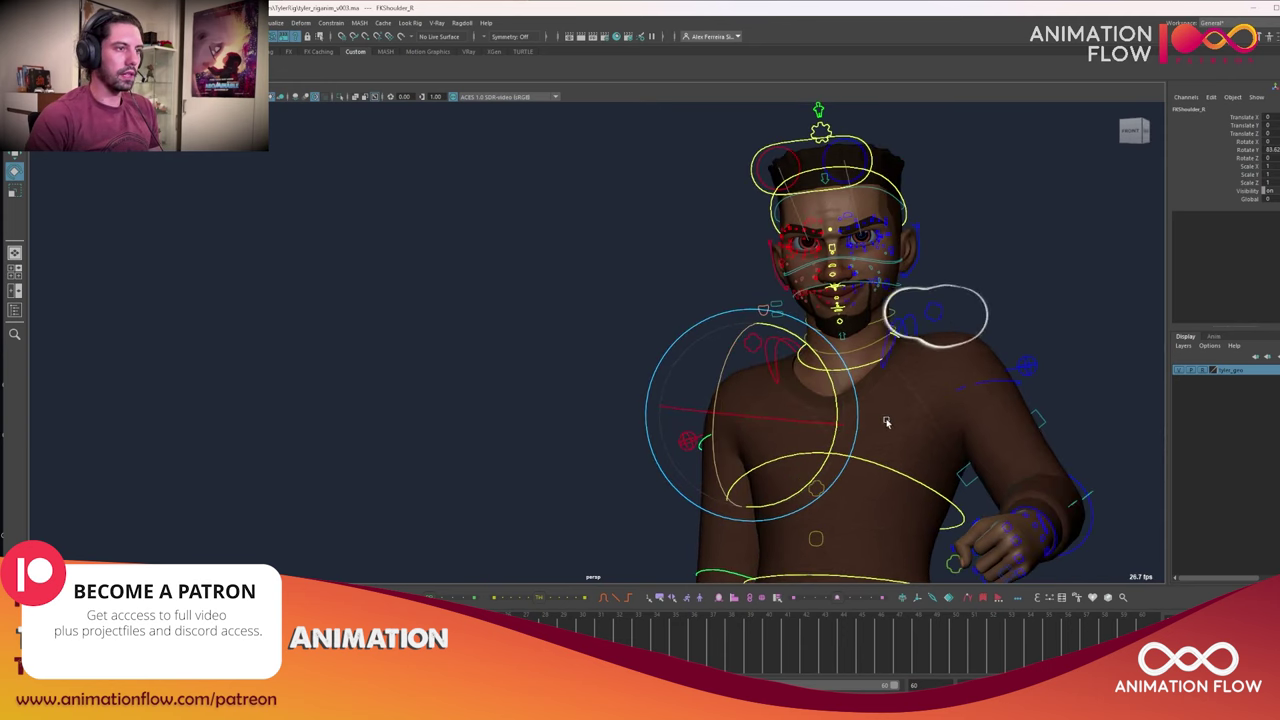
Rotate the left FK shoulder control to bring the arm closer to the body, and rotate the left FK scapula control
click(786, 366)
key(q)
click(886, 362)
click(988, 382)
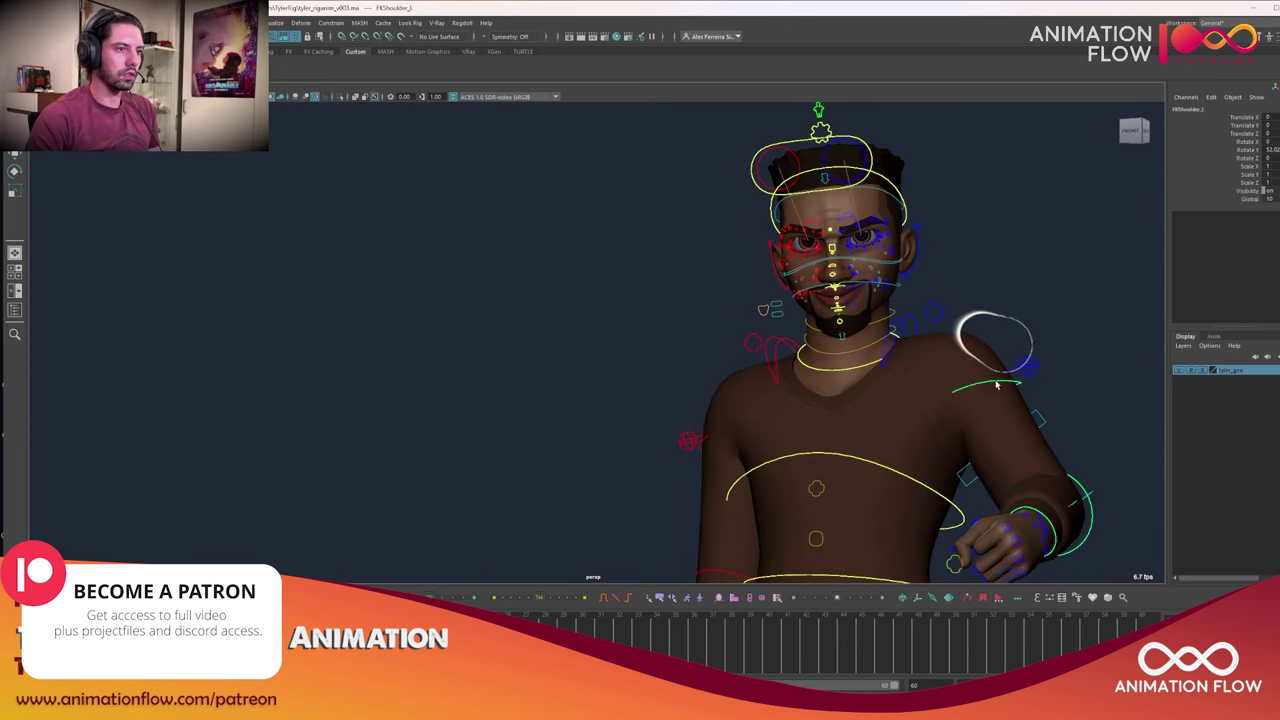
key(e)
drag(1049, 390, 1034, 412)
click(912, 322)
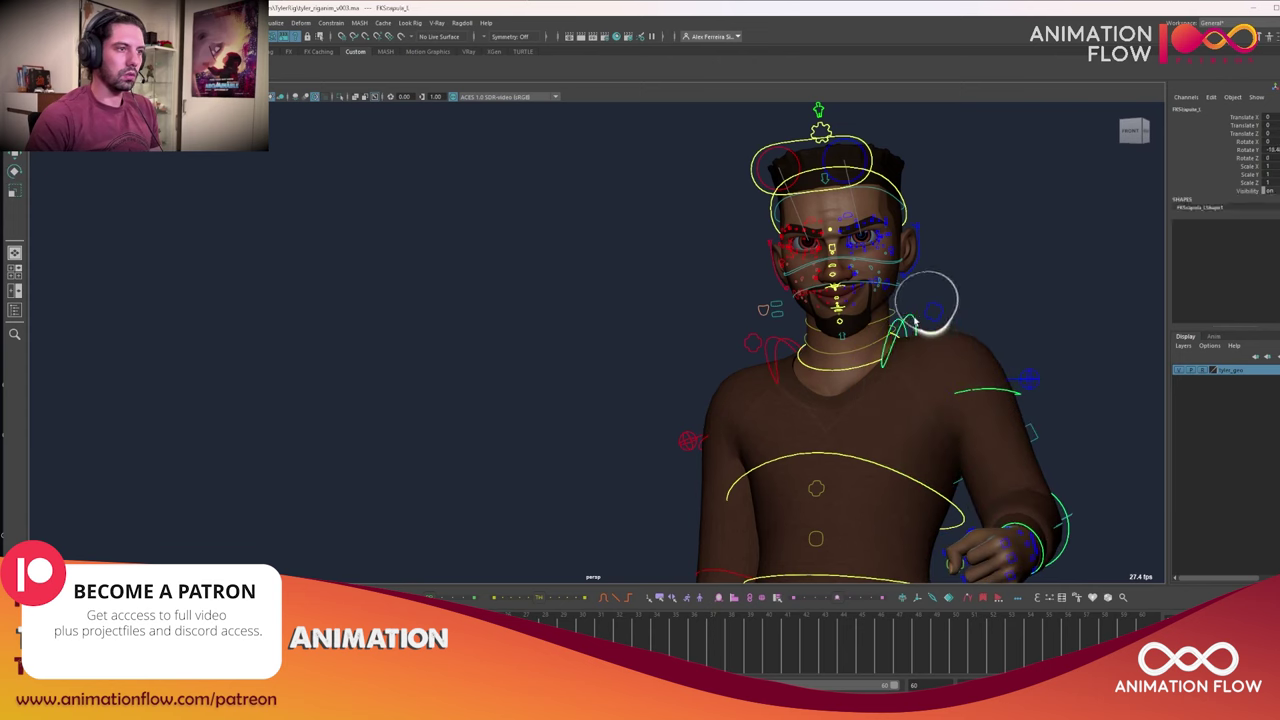
drag(949, 366, 874, 400)
Hide the rig controls, clear the selection and examine the character's relaxed arm pose from farther away
alt+drag(874, 415, 1037, 386)
key(alt+1)
click(1001, 337)
alt+right_drag(1037, 386, 951, 314)
alt+drag(951, 314, 1014, 354)
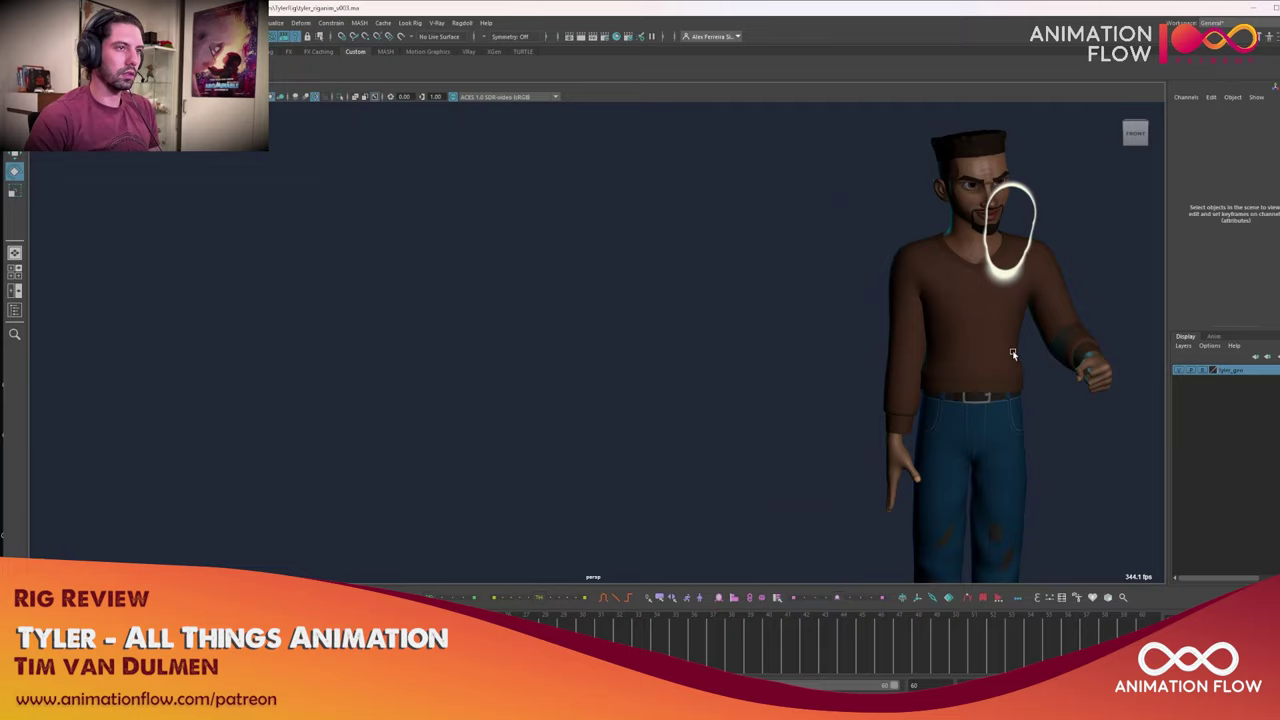
alt+middle_drag(1014, 354, 919, 423)
alt+drag(1034, 396, 1017, 398)
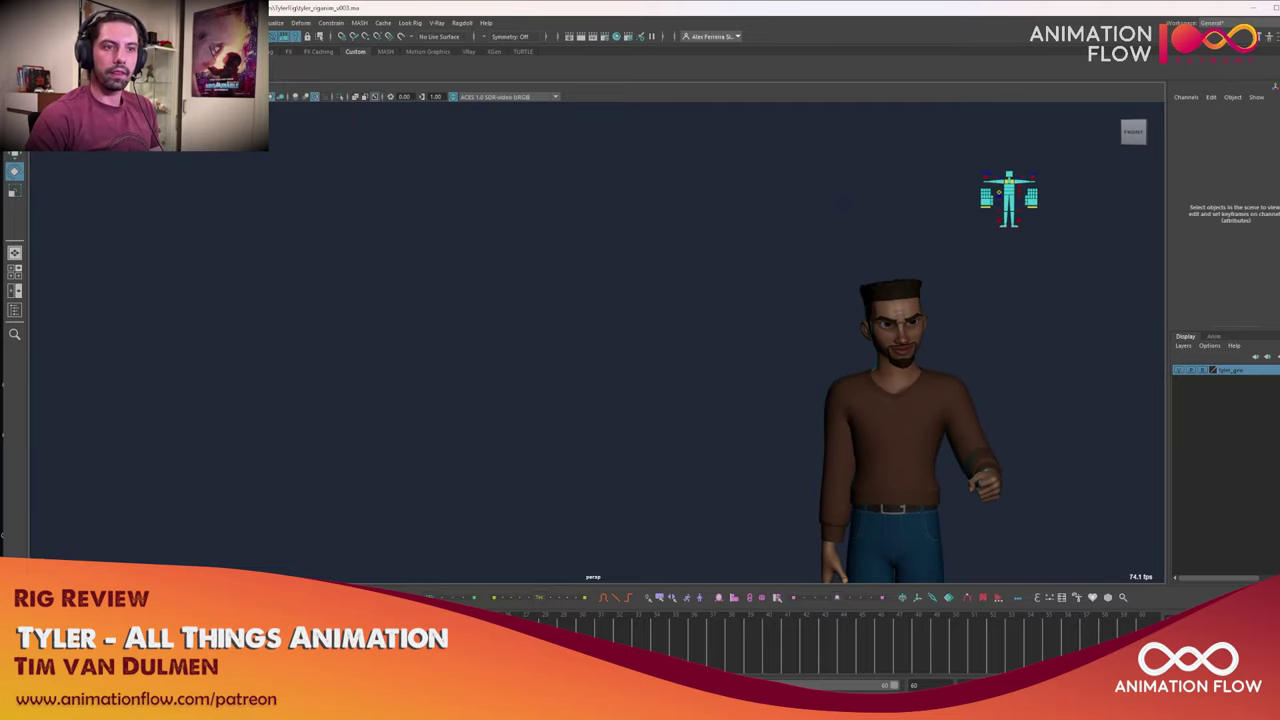